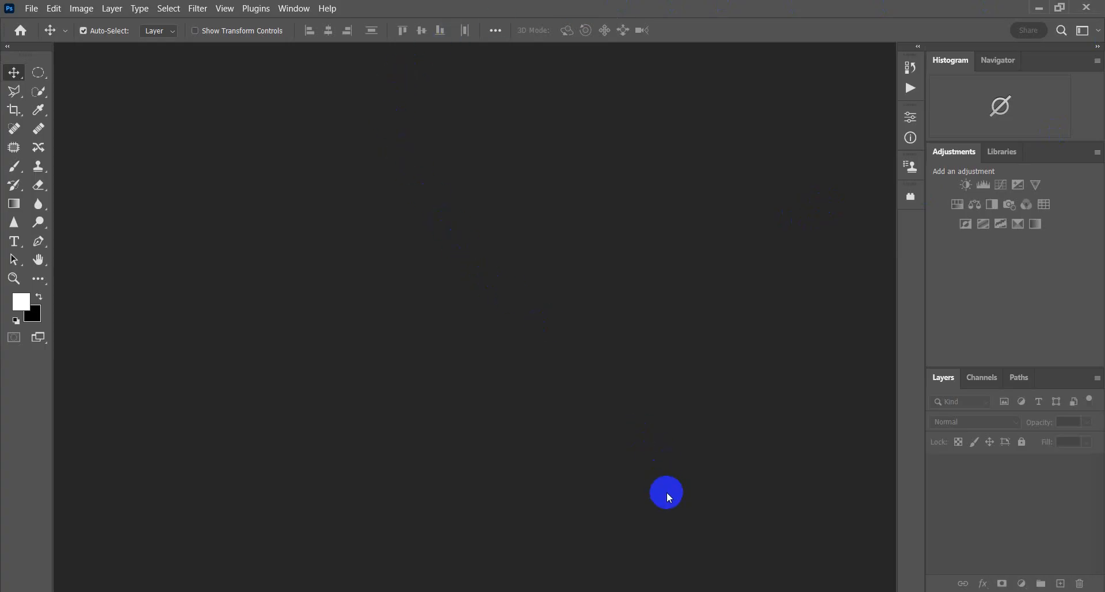
# Step: Open the photo "WhatsApp Image 2024-12-17 at 13.52.45_fb901cfe.jpg" from the Downloads folder
pyautogui.click(38, 11)
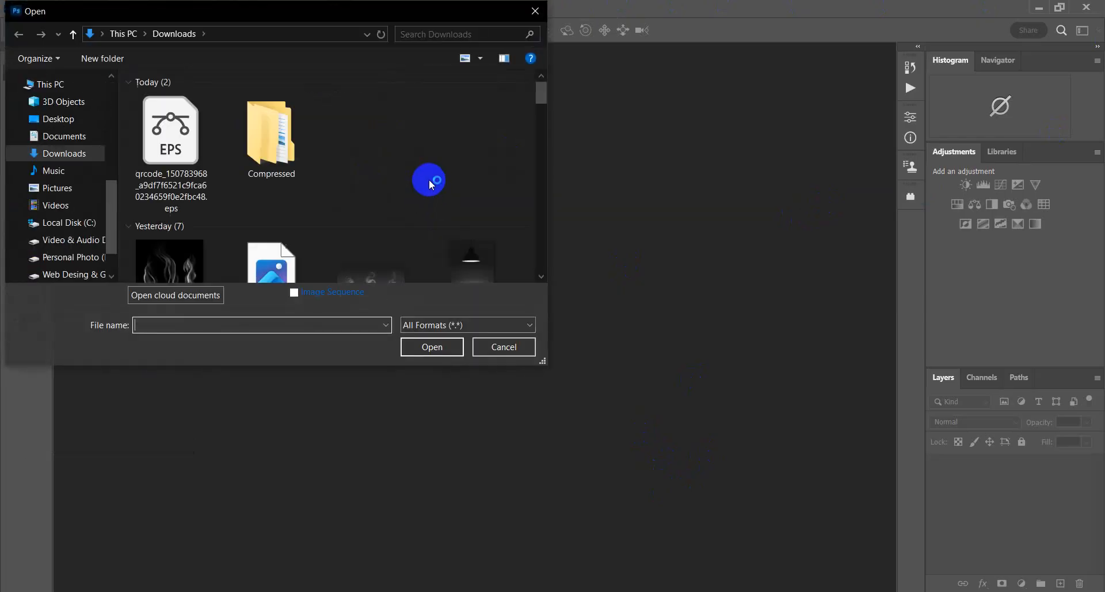
pyautogui.scroll(-3, 189, 175)
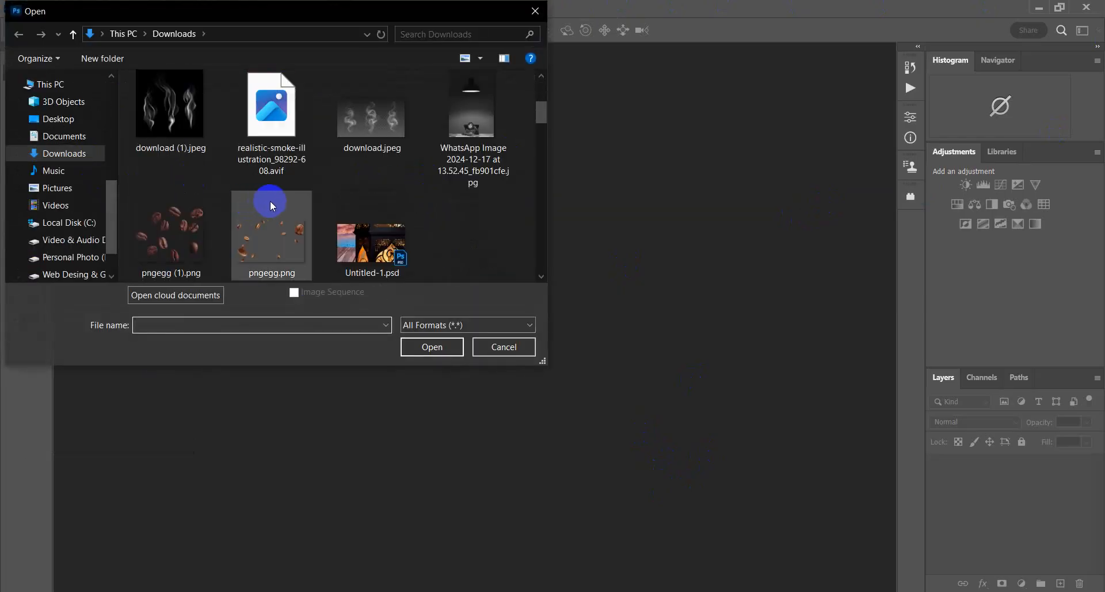
pyautogui.click(476, 111)
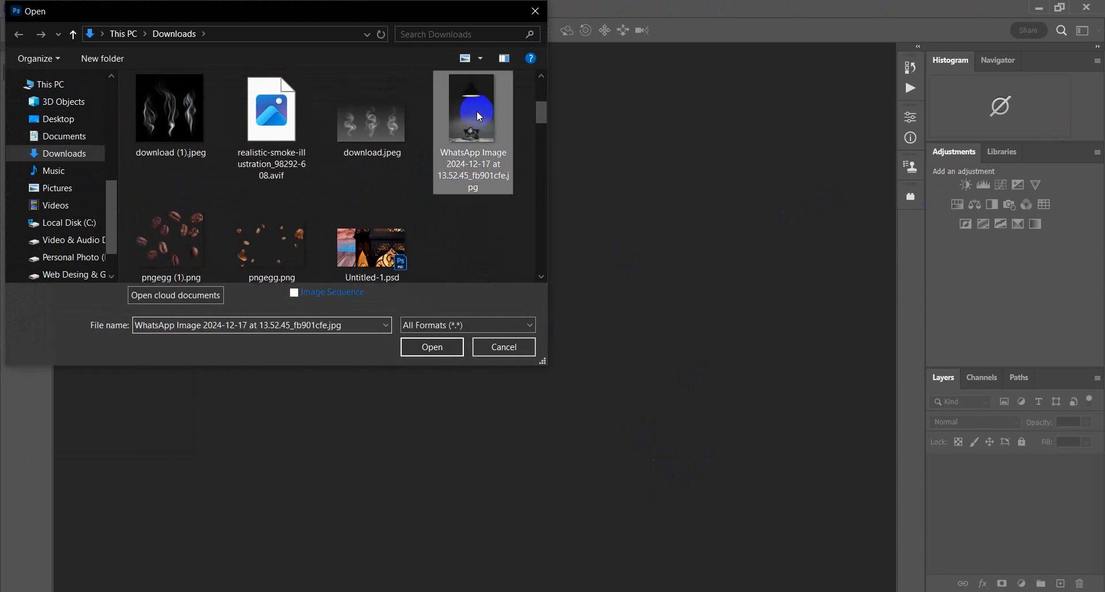
pyautogui.click(432, 346)
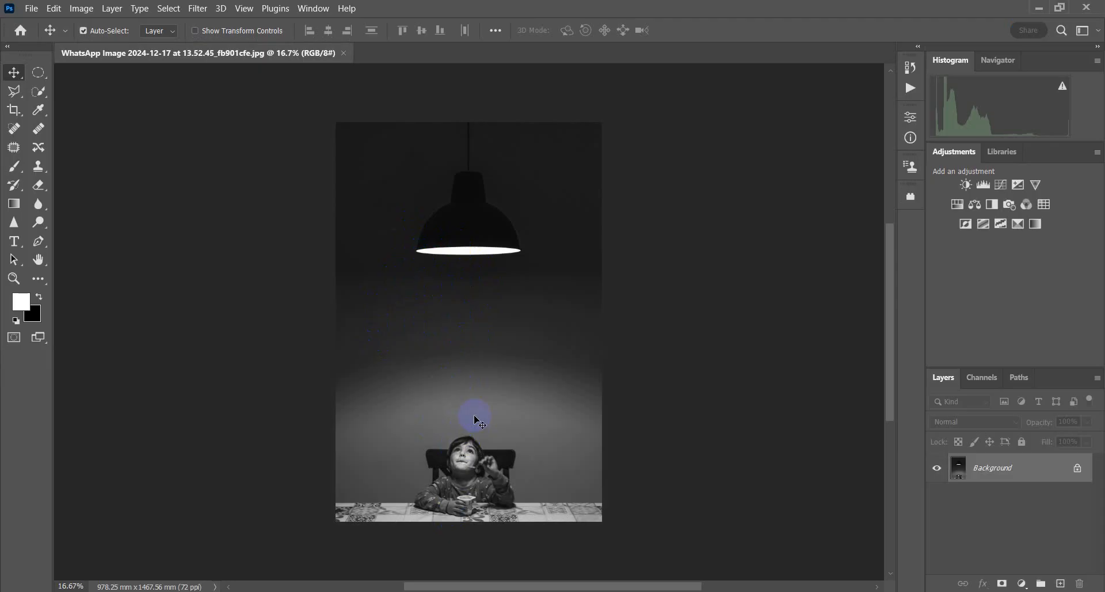
# Step: Select a cone-shaped light beam with the Polygonal Lasso, from the lamp's rim down to just outside the photo's two bottom corners
pyautogui.scroll(2, 479, 422)
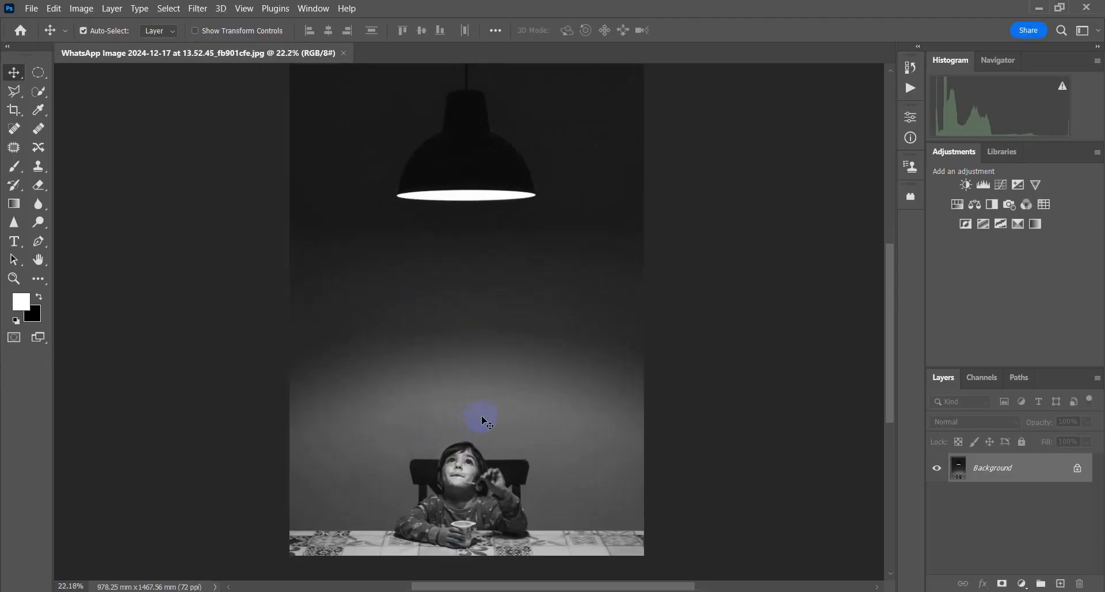
pyautogui.scroll(1, 486, 397)
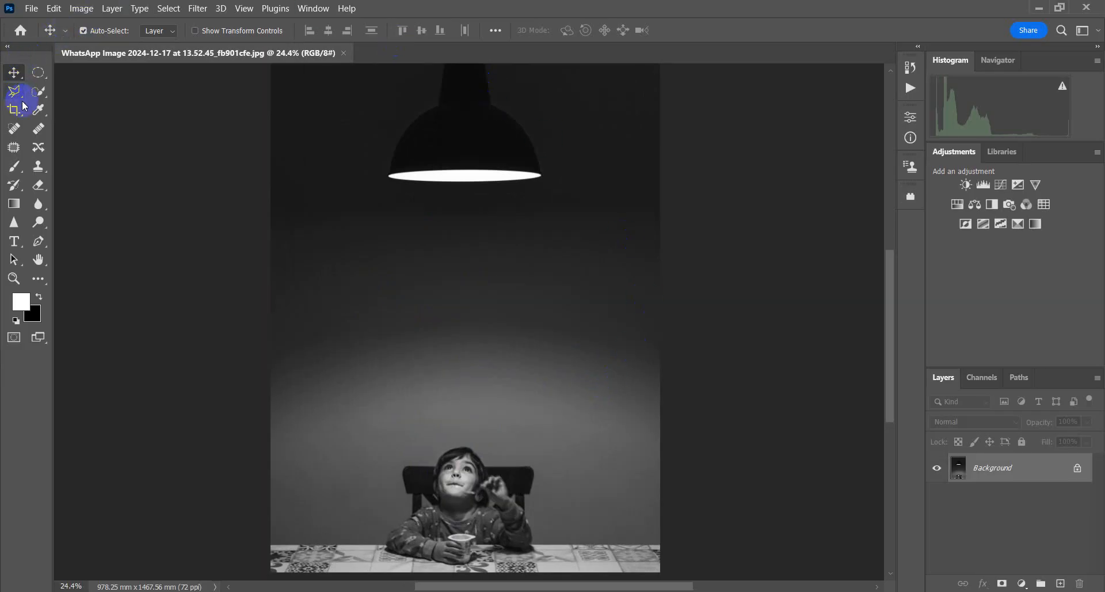
pyautogui.moveTo(14, 93); pyautogui.dragTo(50, 98)
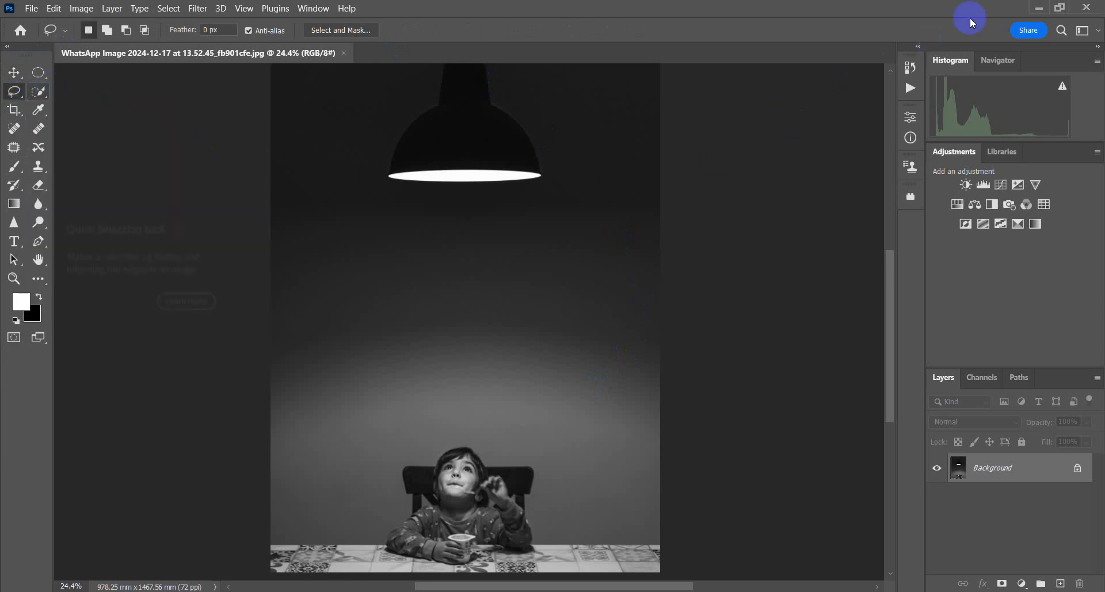
pyautogui.click(1060, 7)
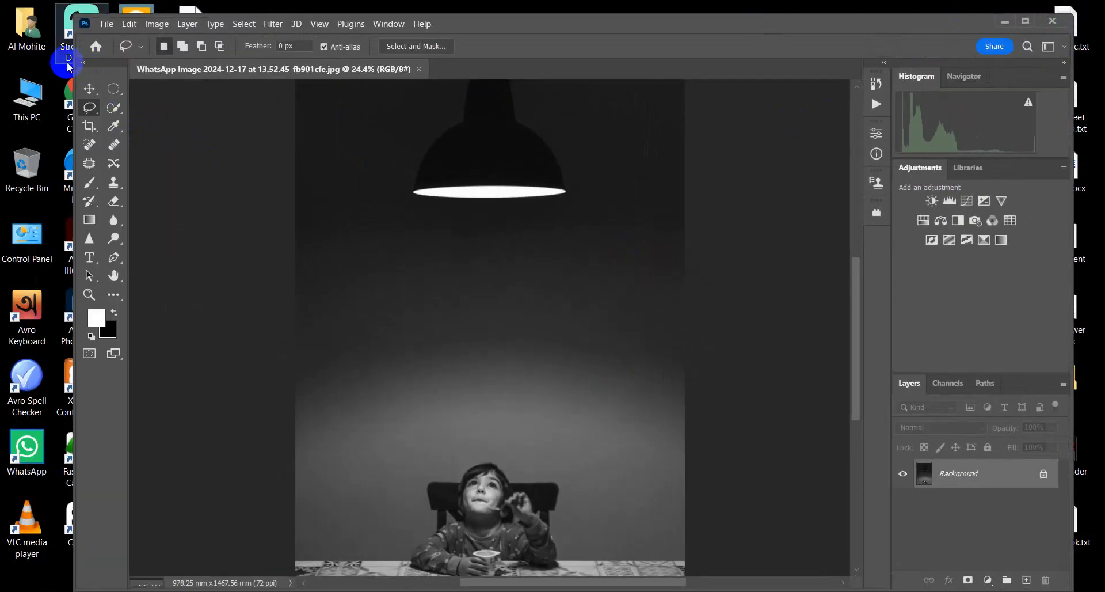
pyautogui.rightClick(91, 115)
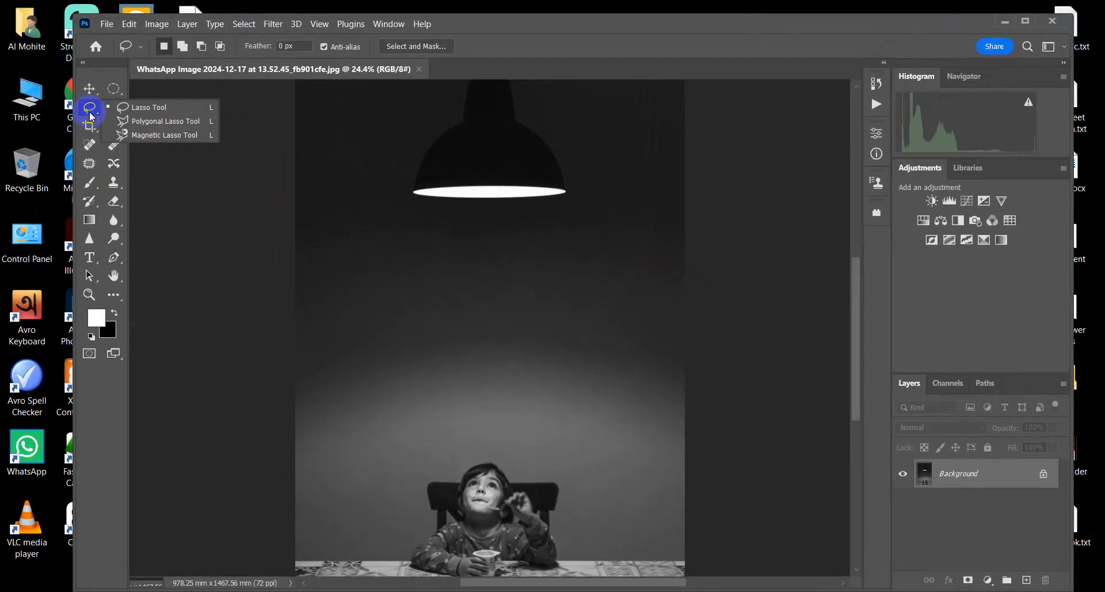
pyautogui.click(180, 122)
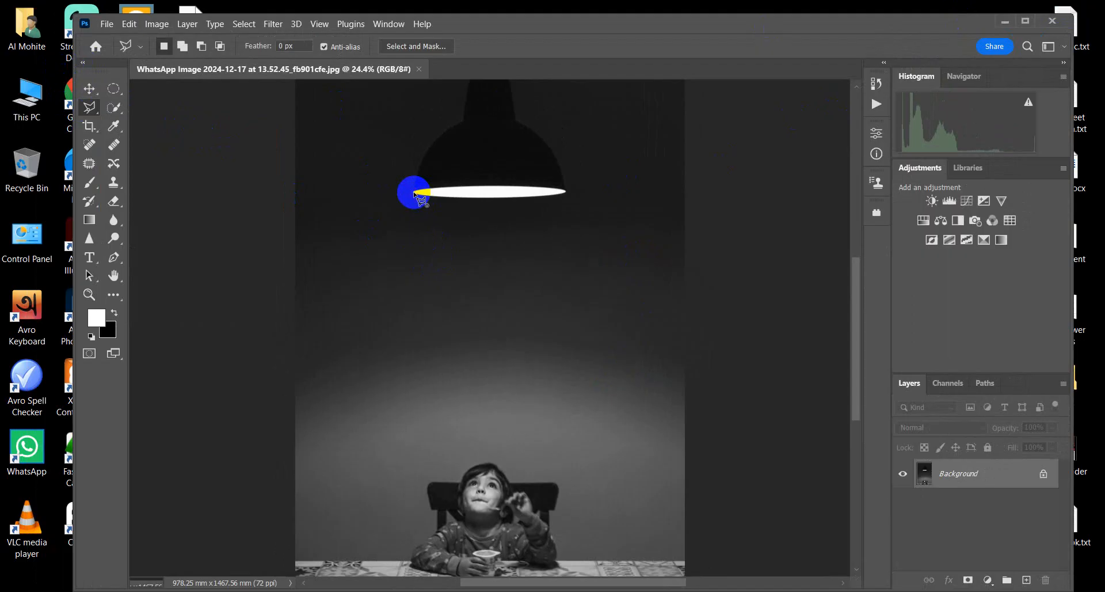
pyautogui.click(414, 193)
pyautogui.scroll(-4, 345, 489)
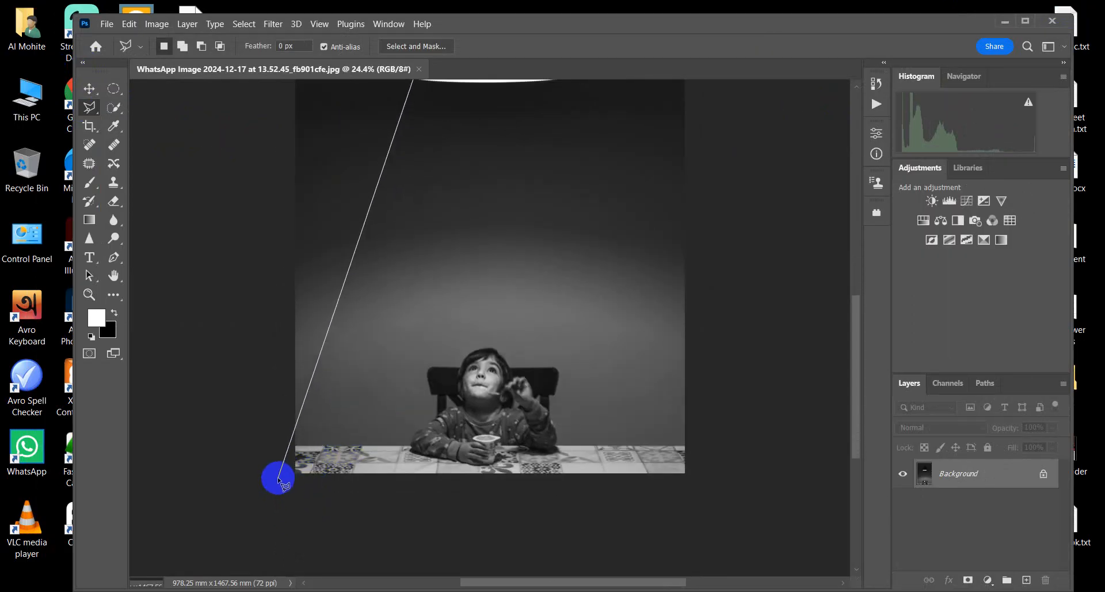
pyautogui.click(278, 478)
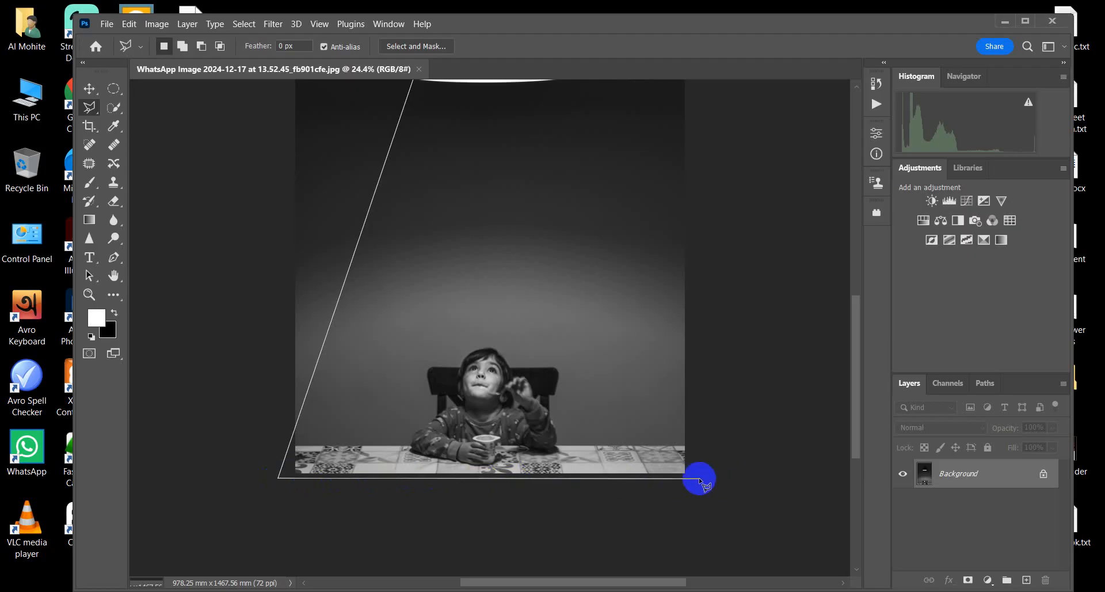
pyautogui.click(703, 479)
pyautogui.scroll(4, 649, 316)
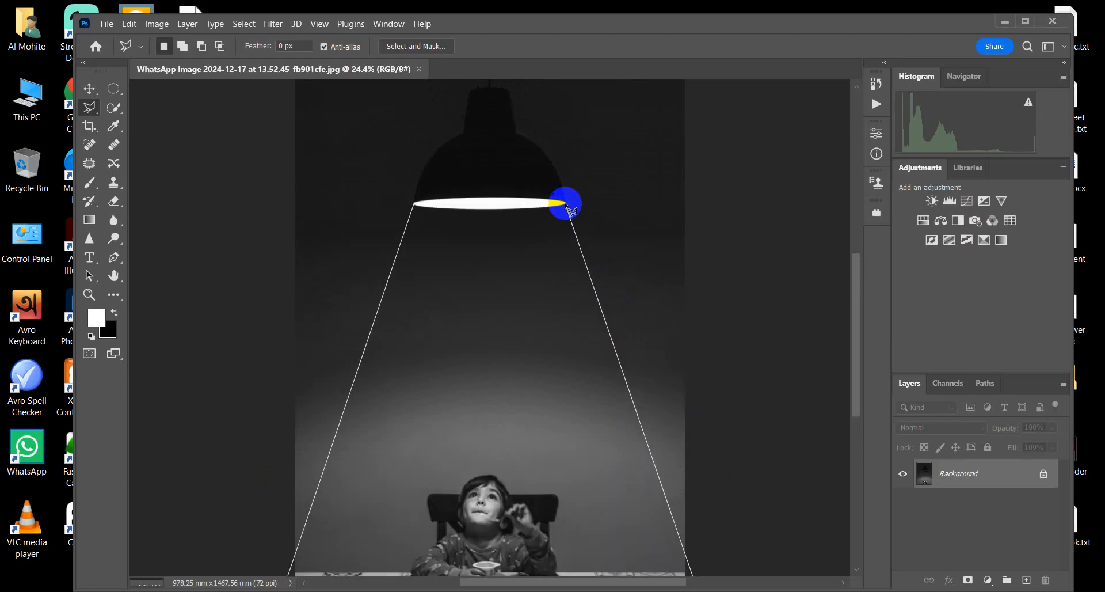
pyautogui.click(566, 203)
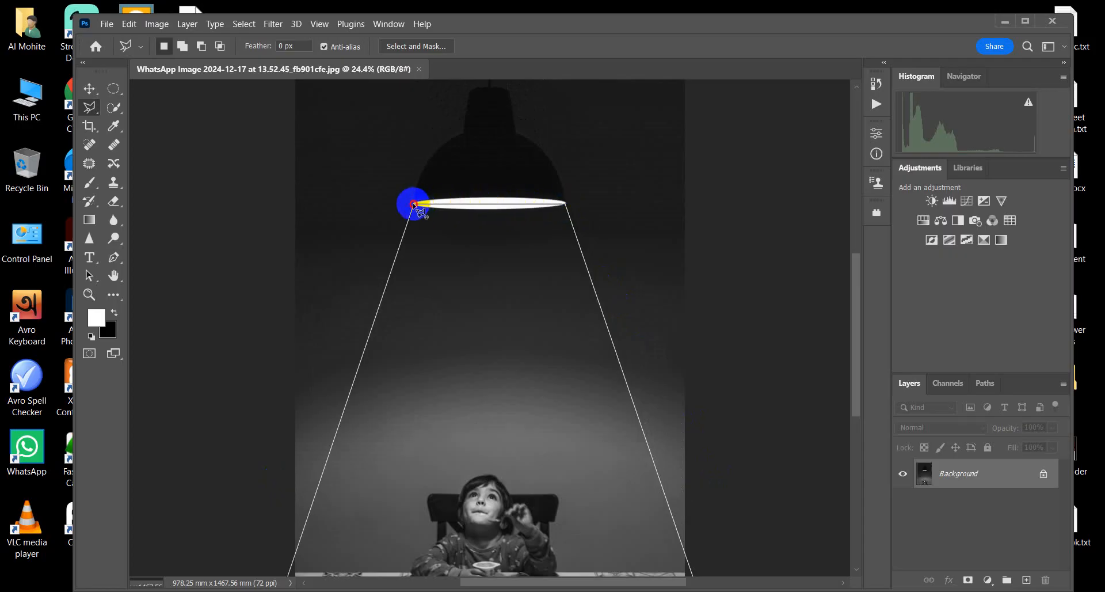
pyautogui.click(414, 204)
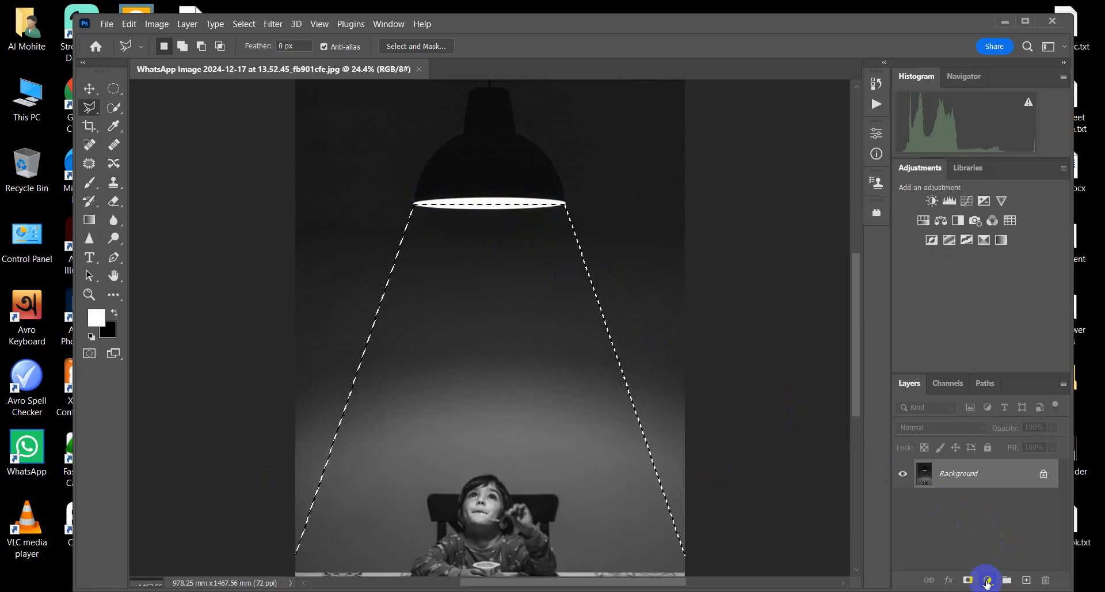
# Step: Add a Brightness/Contrast adjustment layer masked to the beam selection and set its brightness to 100
pyautogui.click(986, 580)
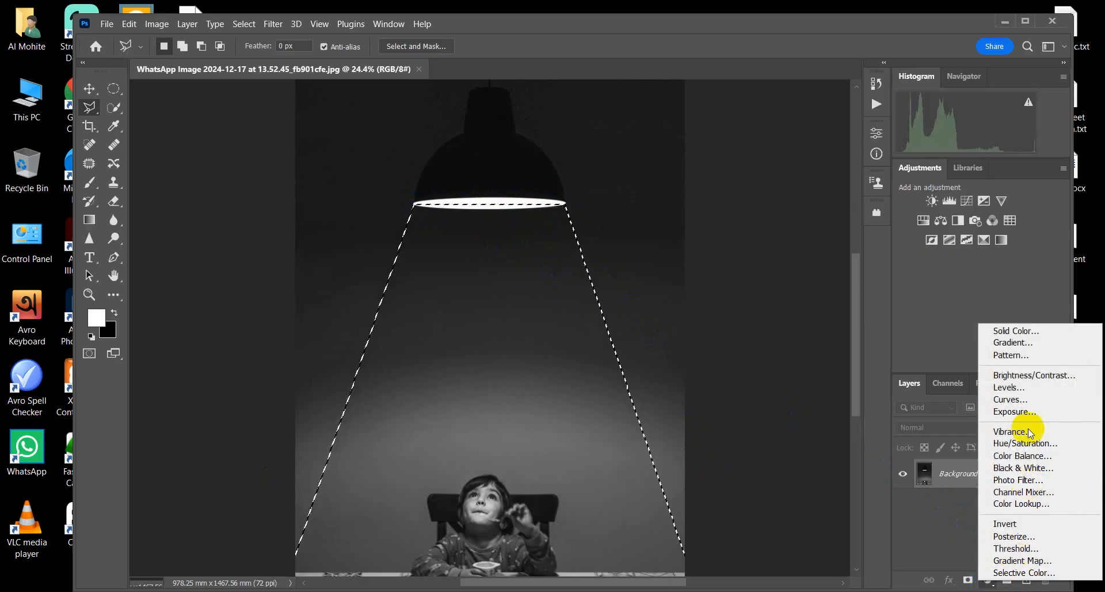
pyautogui.click(1061, 379)
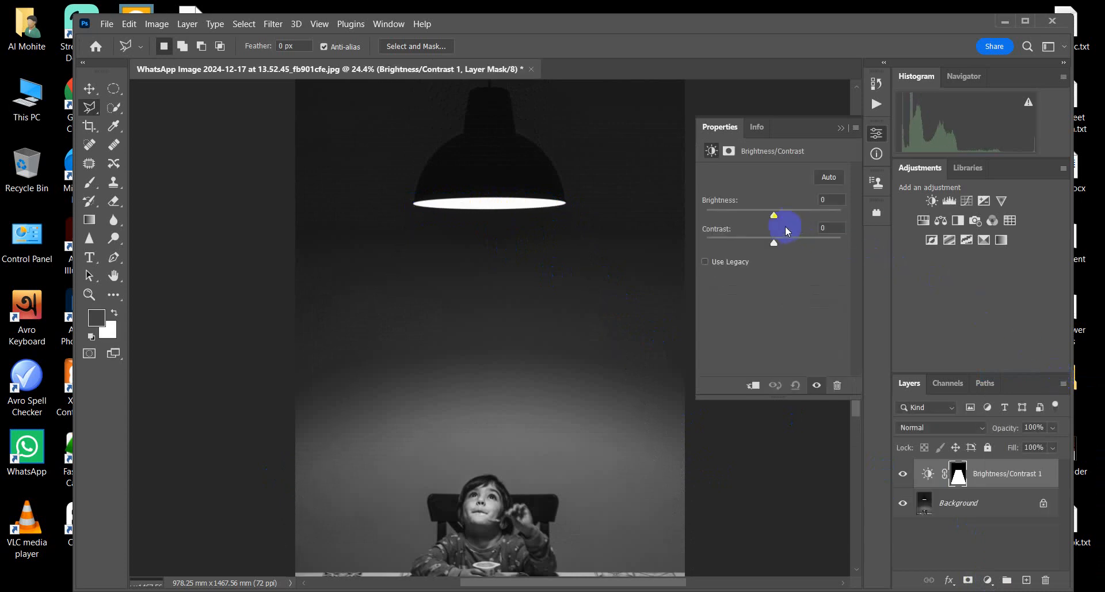
pyautogui.moveTo(783, 217); pyautogui.dragTo(819, 215)
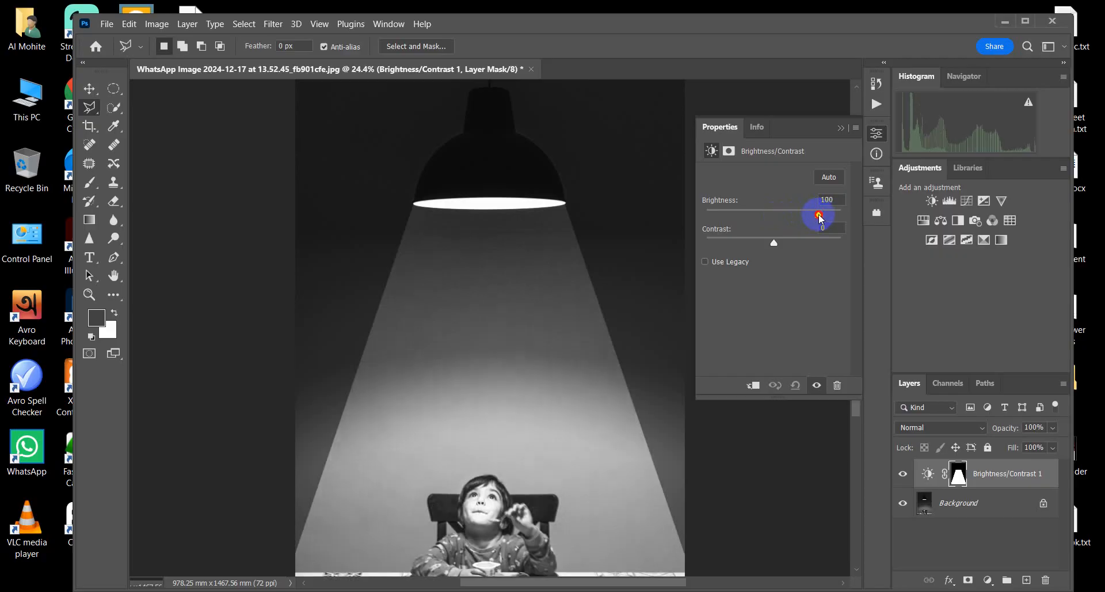
# Step: Feather the Brightness/Contrast layer's mask to 89.1 px to soften the beam's edges, and collapse the mask properties
pyautogui.click(730, 151)
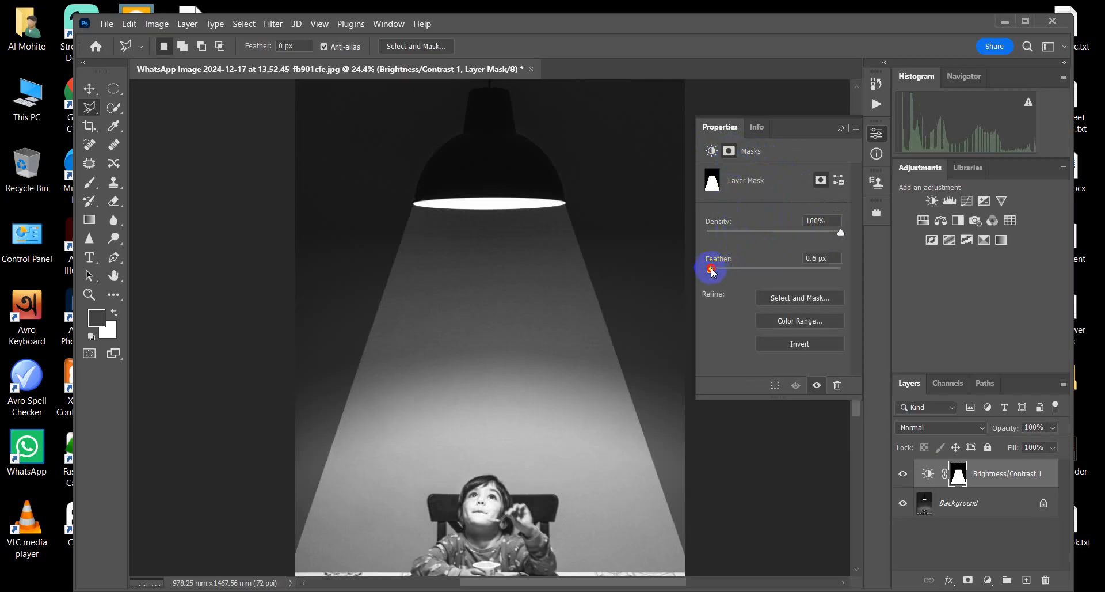
pyautogui.moveTo(741, 271); pyautogui.dragTo(794, 284)
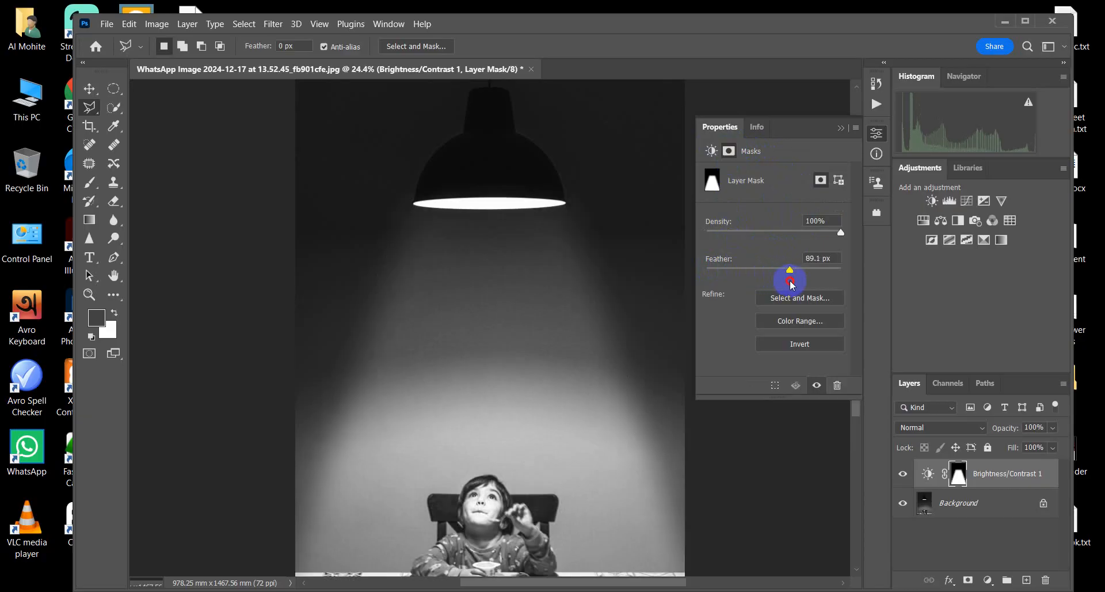
pyautogui.scroll(-1, 552, 327)
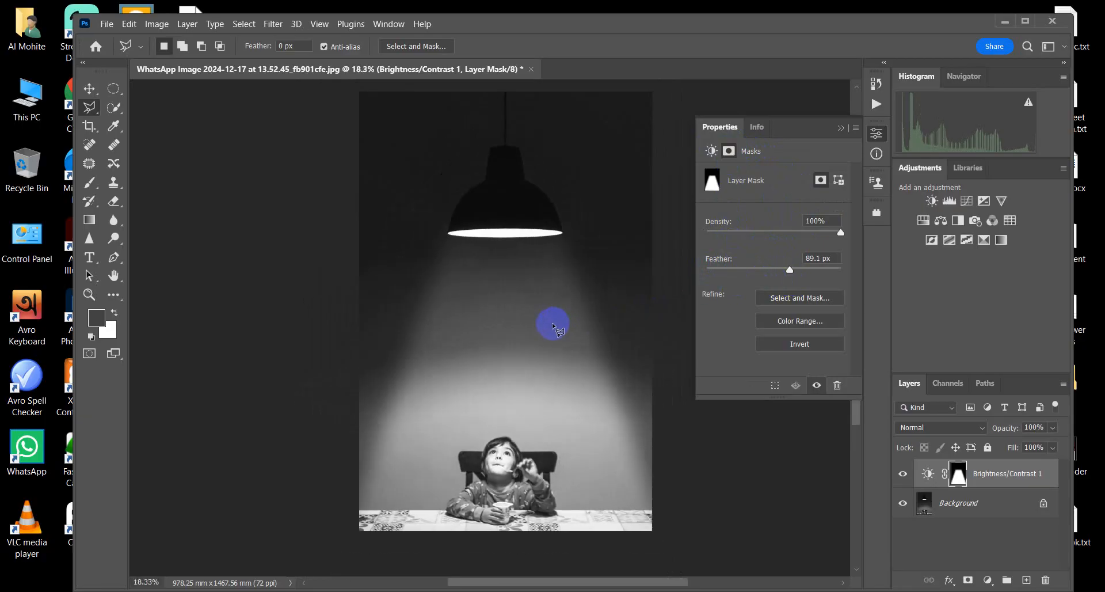
pyautogui.scroll(-3, 553, 326)
pyautogui.scroll(2, 561, 382)
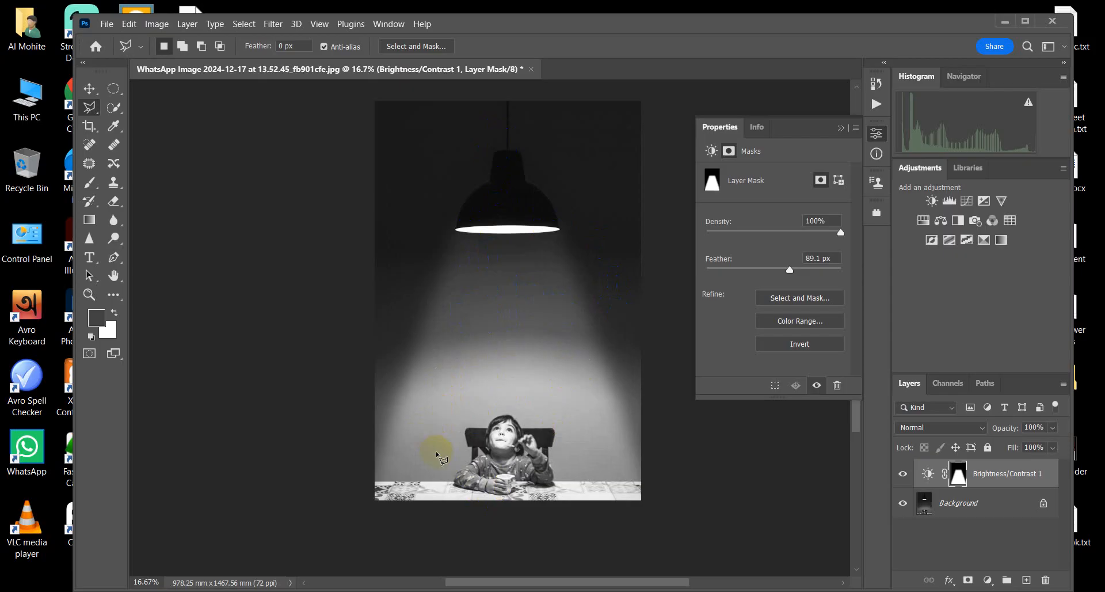
pyautogui.click(840, 128)
# Step: Open the smoke image "download (1).jpeg" from the Downloads folder as a separate document
pyautogui.scroll(3, 531, 455)
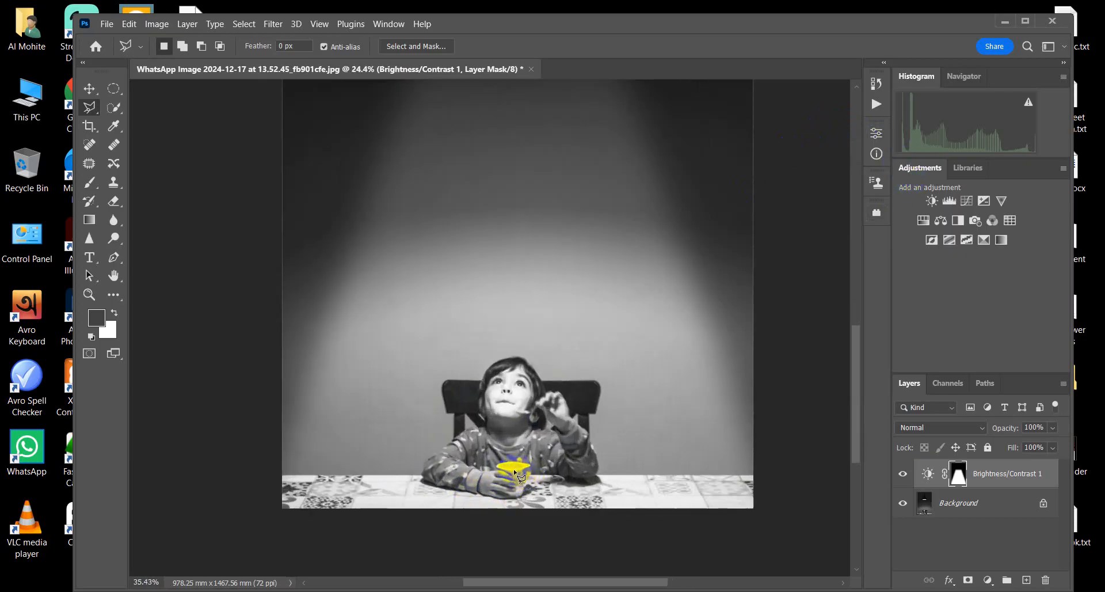
pyautogui.scroll(1, 511, 472)
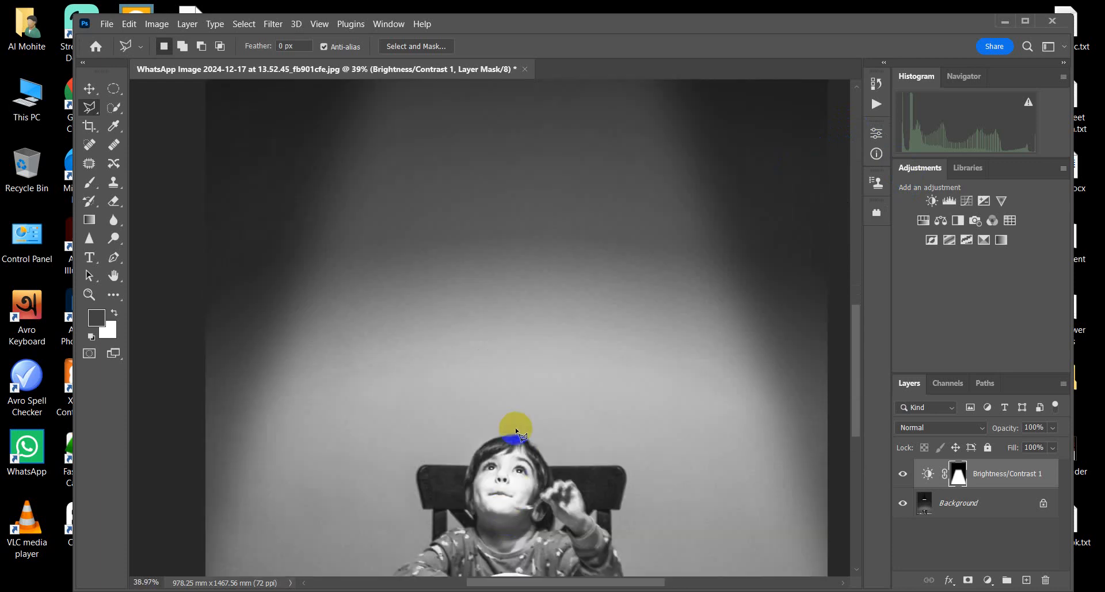
pyautogui.scroll(-4, 516, 427)
pyautogui.scroll(-2, 516, 429)
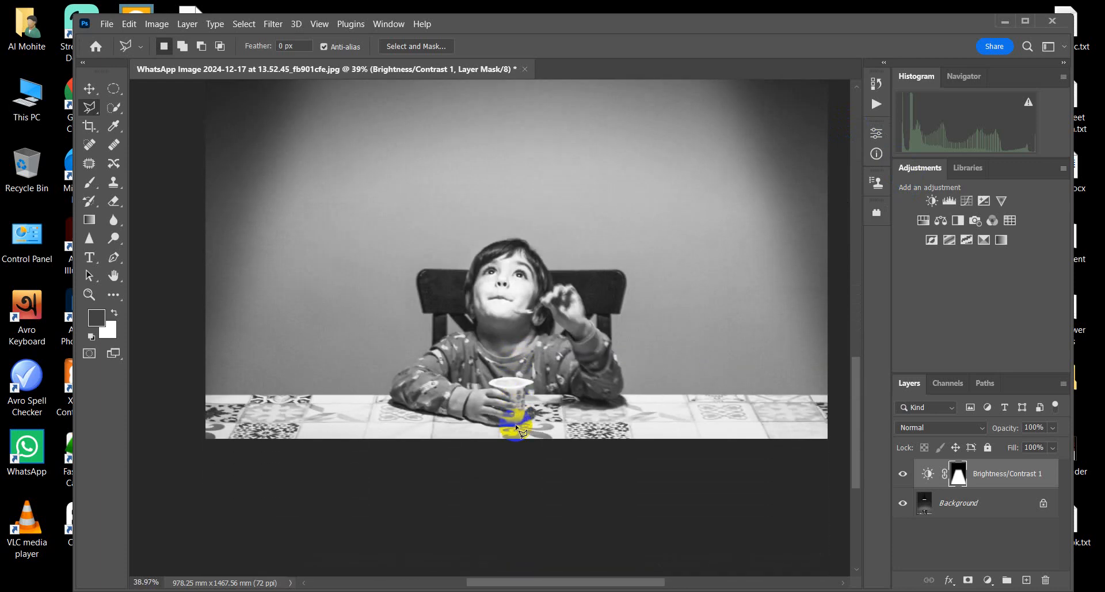
pyautogui.click(106, 24)
pyautogui.click(111, 51)
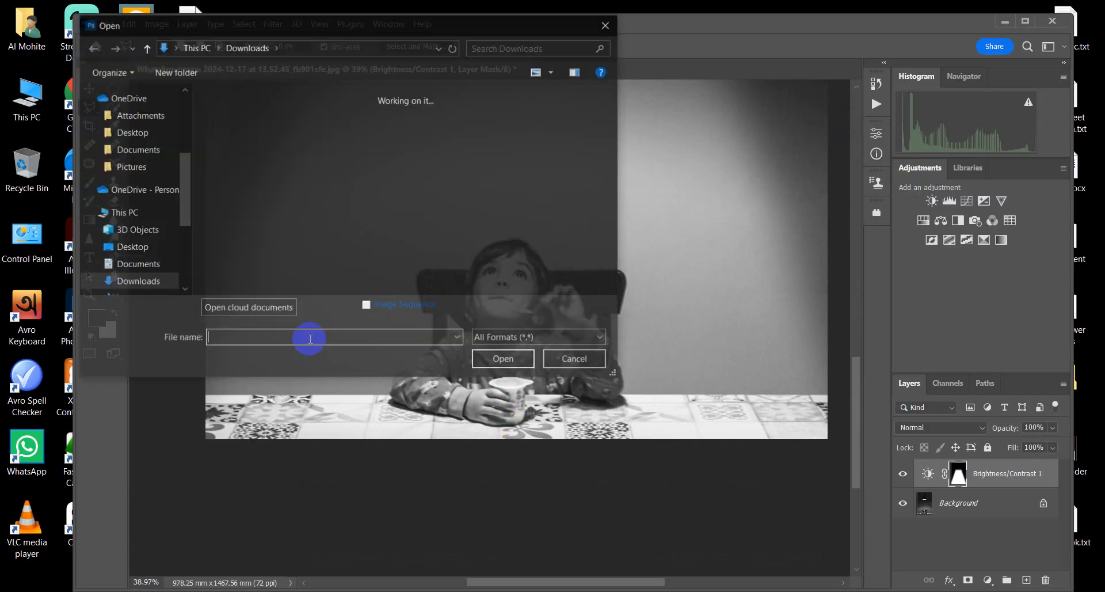
pyautogui.scroll(-1, 238, 230)
pyautogui.click(403, 227)
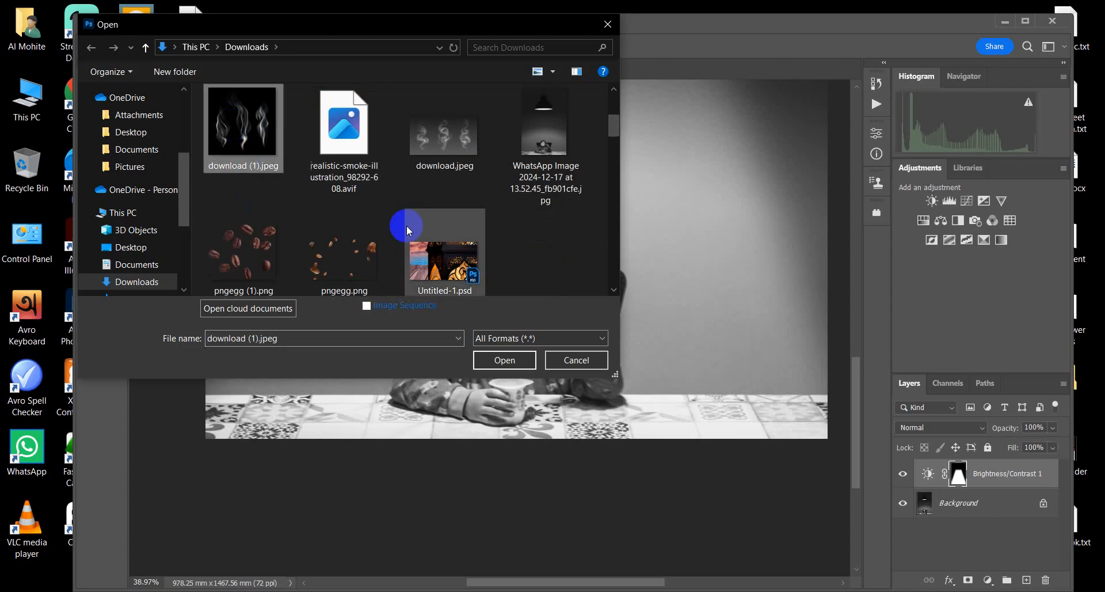
pyautogui.click(493, 357)
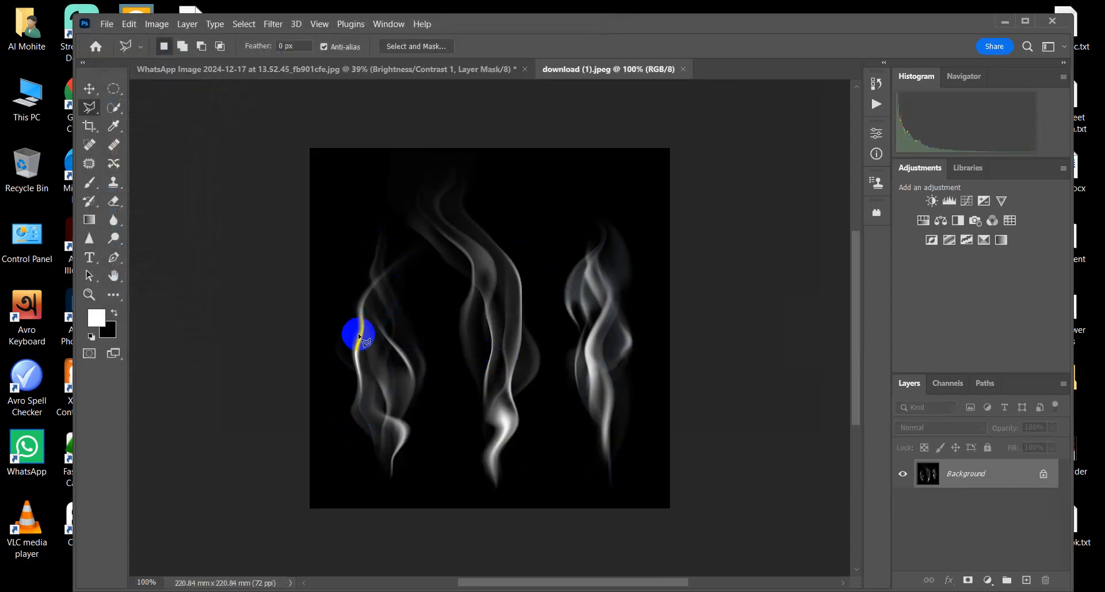
# Step: Crop the smoke image tightly around the leftmost smoke plume, to about 68 × 152 mm
pyautogui.click(95, 132)
pyautogui.moveTo(490, 149); pyautogui.dragTo(481, 189)
pyautogui.moveTo(668, 314); pyautogui.dragTo(553, 321)
pyautogui.moveTo(497, 468); pyautogui.dragTo(500, 452)
pyautogui.moveTo(422, 316); pyautogui.dragTo(432, 320)
pyautogui.click(829, 46)
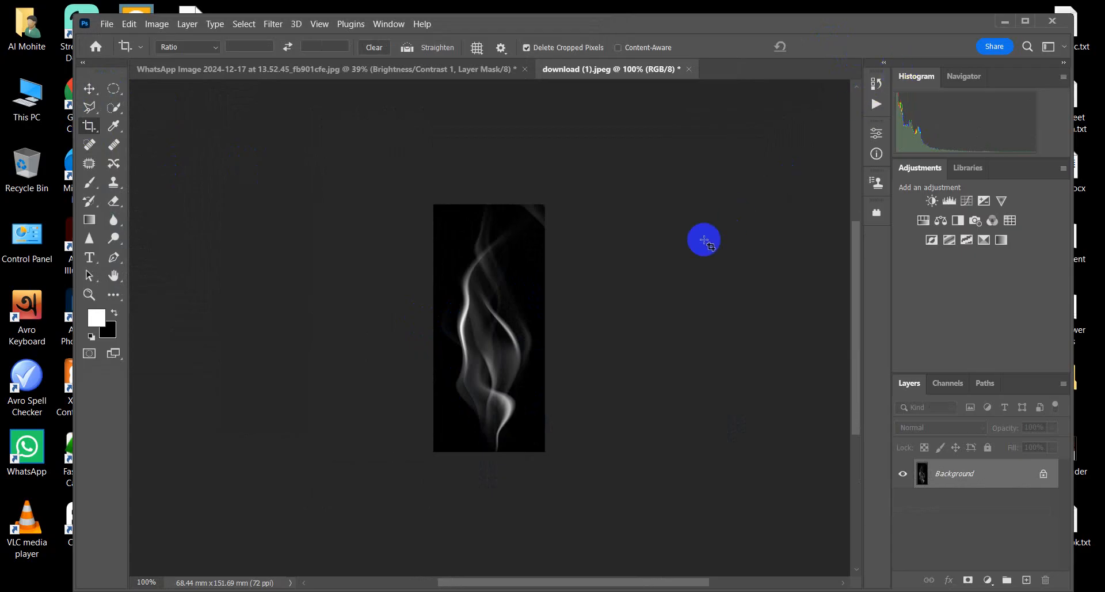
# Step: Invert the cropped smoke image's colours and define it as a brush preset named "smoke 2"
pyautogui.hotkey('ctrl', 'i')
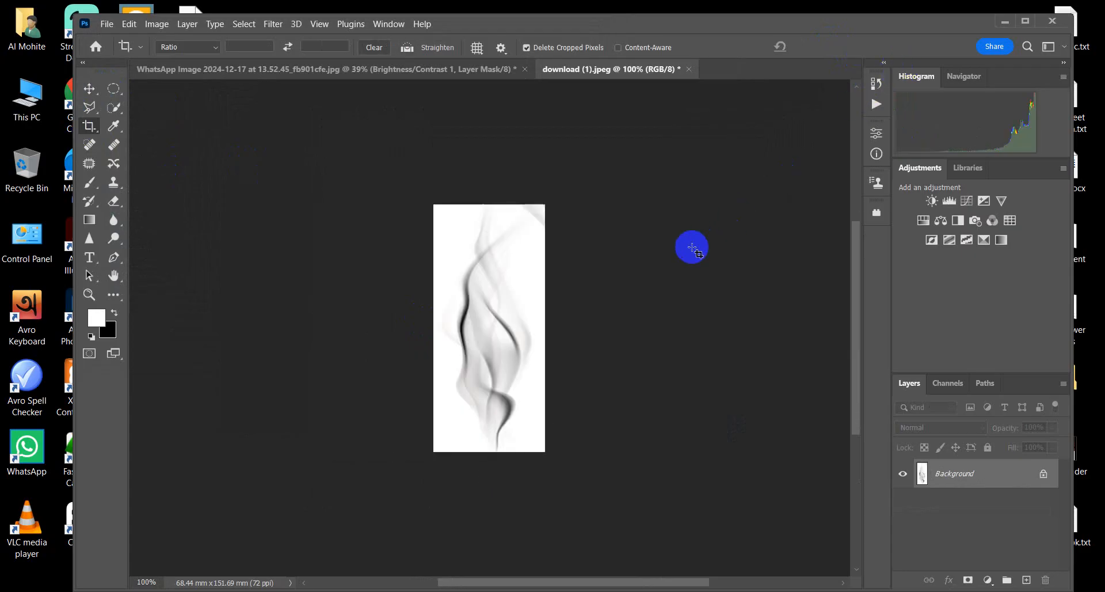
pyautogui.click(148, 23)
pyautogui.click(137, 26)
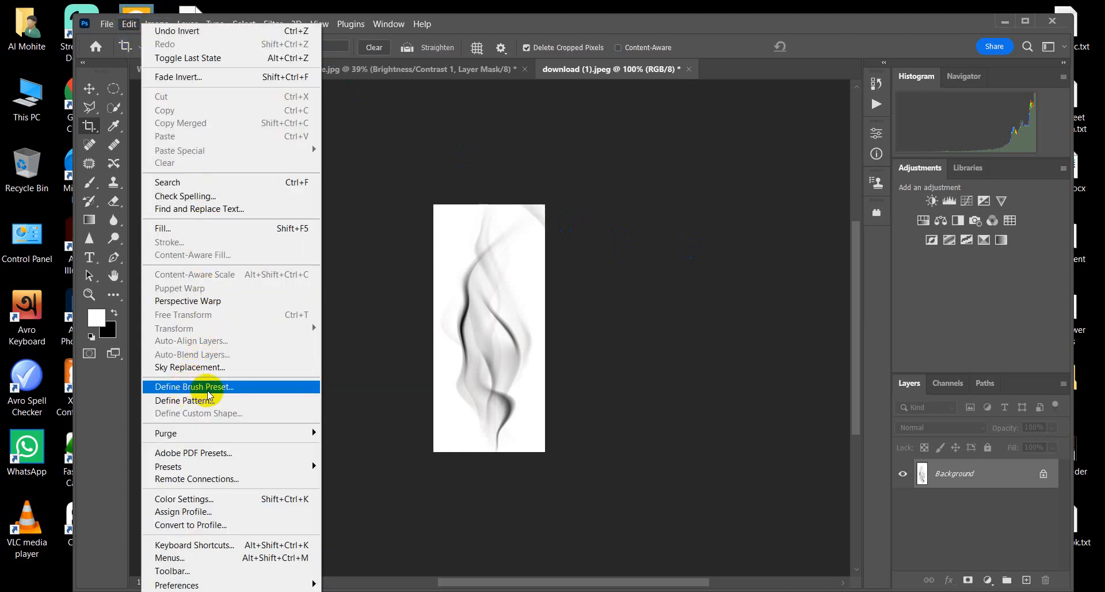
pyautogui.click(183, 389)
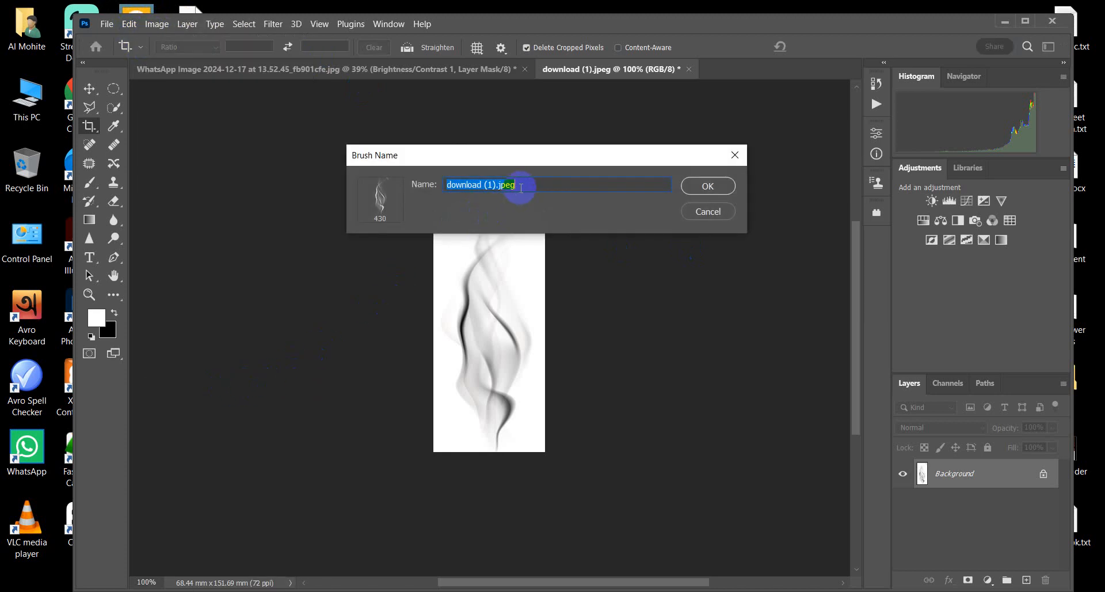
pyautogui.moveTo(523, 188); pyautogui.dragTo(385, 191)
pyautogui.write('sm')
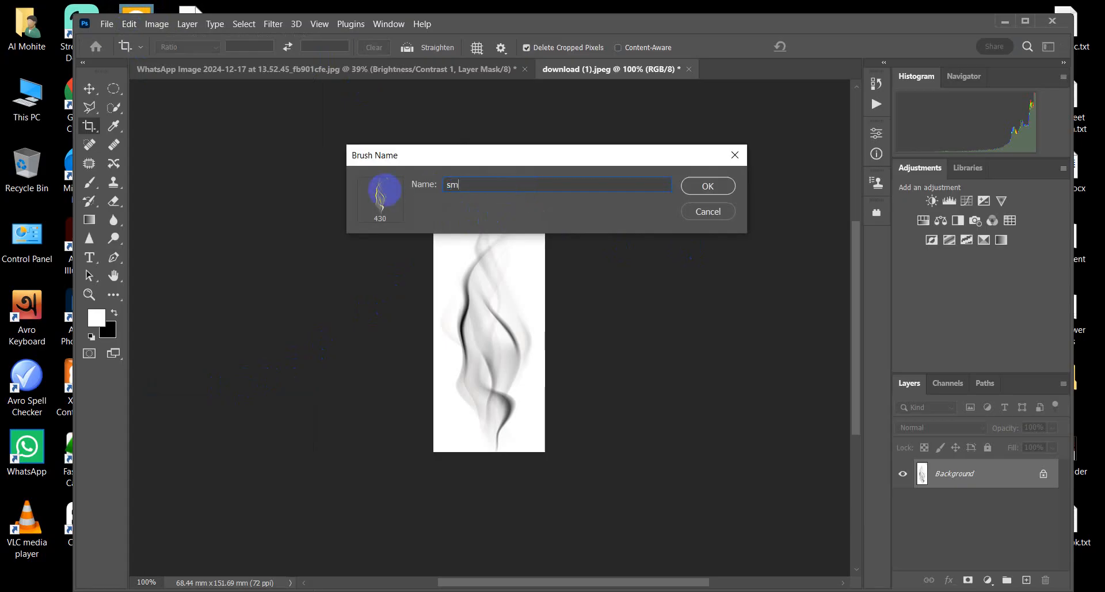
pyautogui.write('oke 2')
pyautogui.click(705, 185)
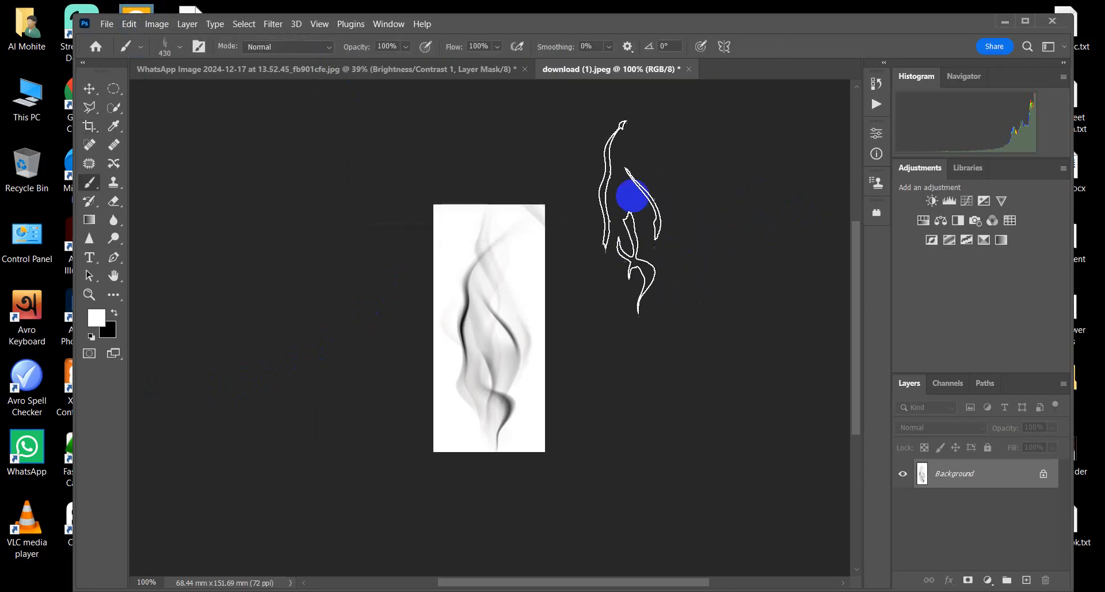
# Step: Add a new layer to the photo of the child, set the foreground to white, and stamp the smoke brush rising from the cup
pyautogui.click(246, 72)
pyautogui.scroll(3, 496, 456)
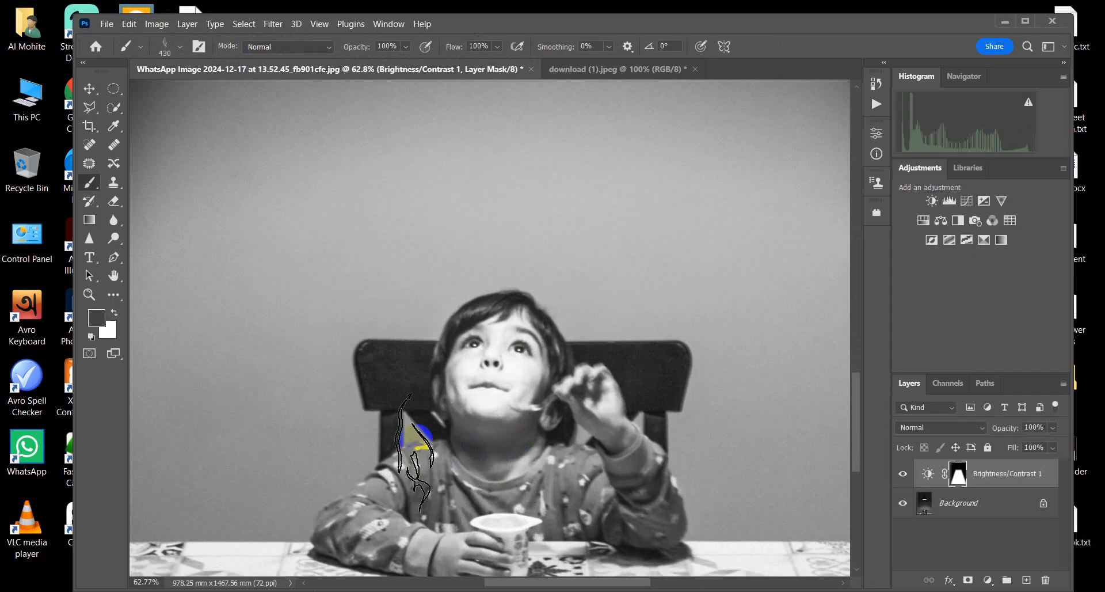
pyautogui.click(1026, 579)
pyautogui.press('d')
pyautogui.press('x')
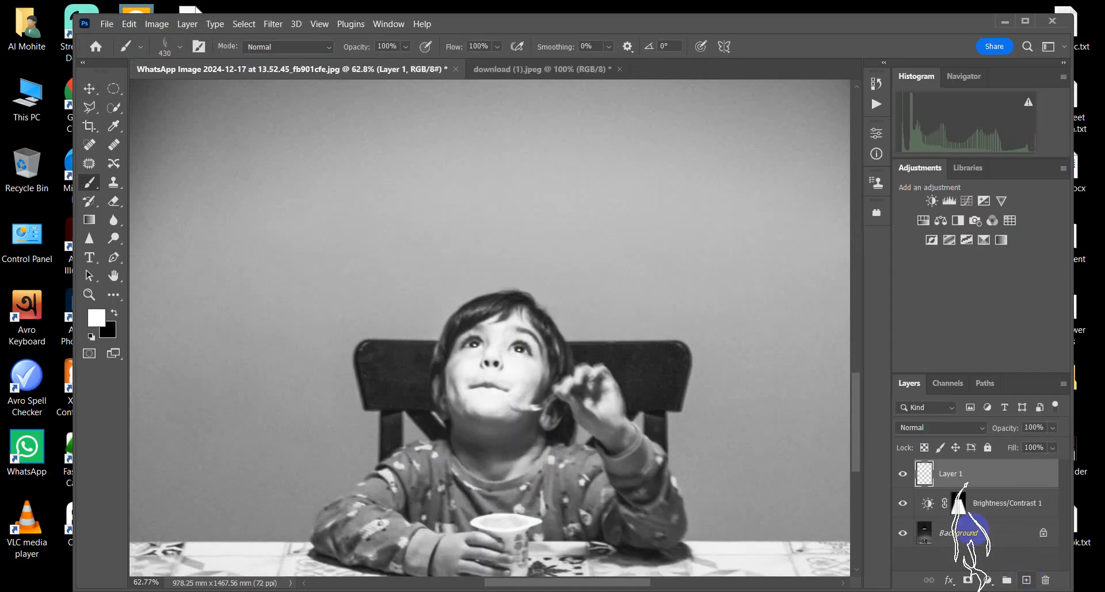
pyautogui.moveTo(505, 398)
pyautogui.mouseDown()
pyautogui.moveTo(525, 424)
pyautogui.moveTo(509, 443)
pyautogui.mouseUp()
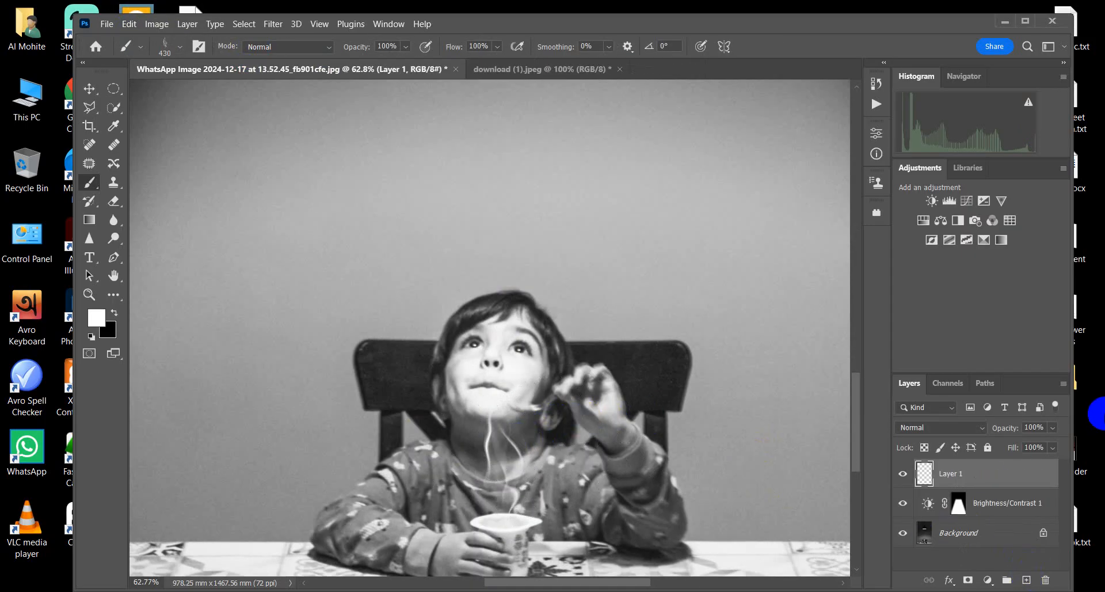
# Step: Compare the whole photo with and without the Brightness/Contrast 1 layer, leaving the layer visible
pyautogui.scroll(-3, 621, 245)
pyautogui.scroll(-3, 621, 246)
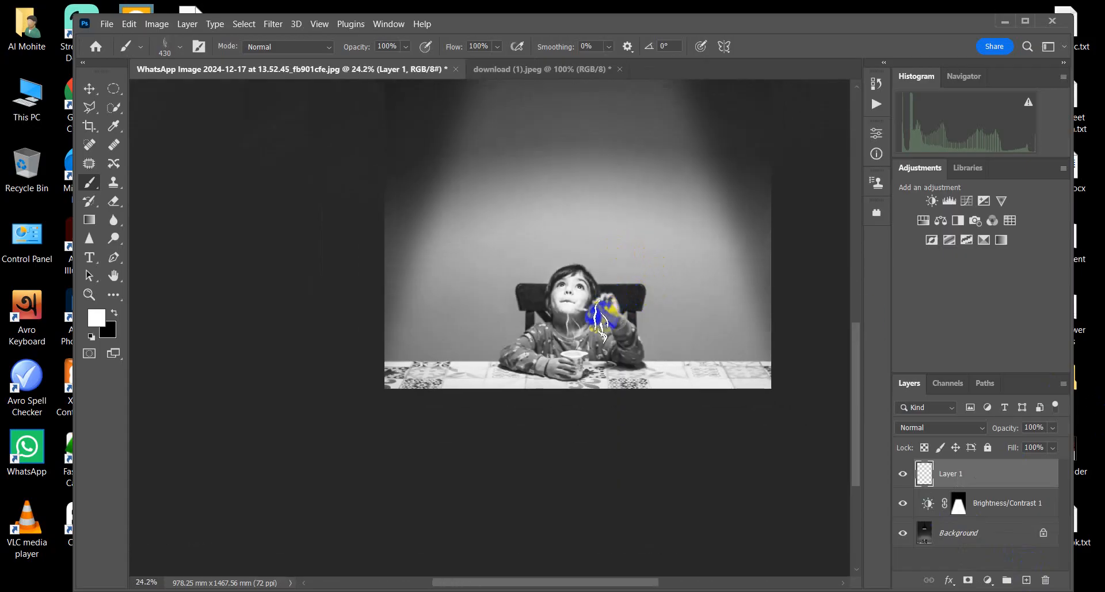
pyautogui.scroll(-2, 544, 290)
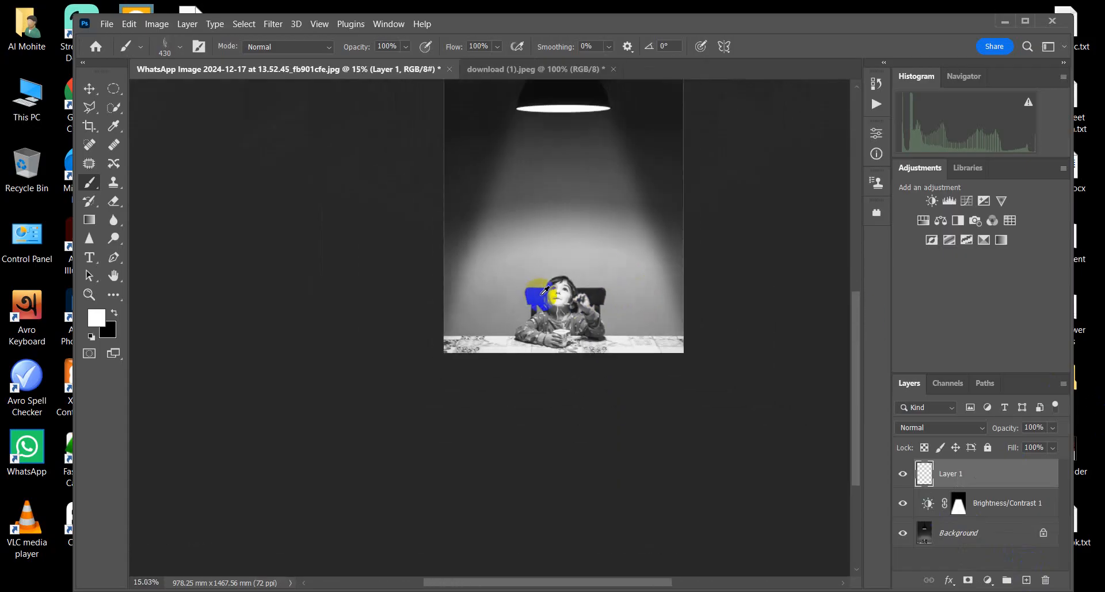
pyautogui.scroll(2, 544, 299)
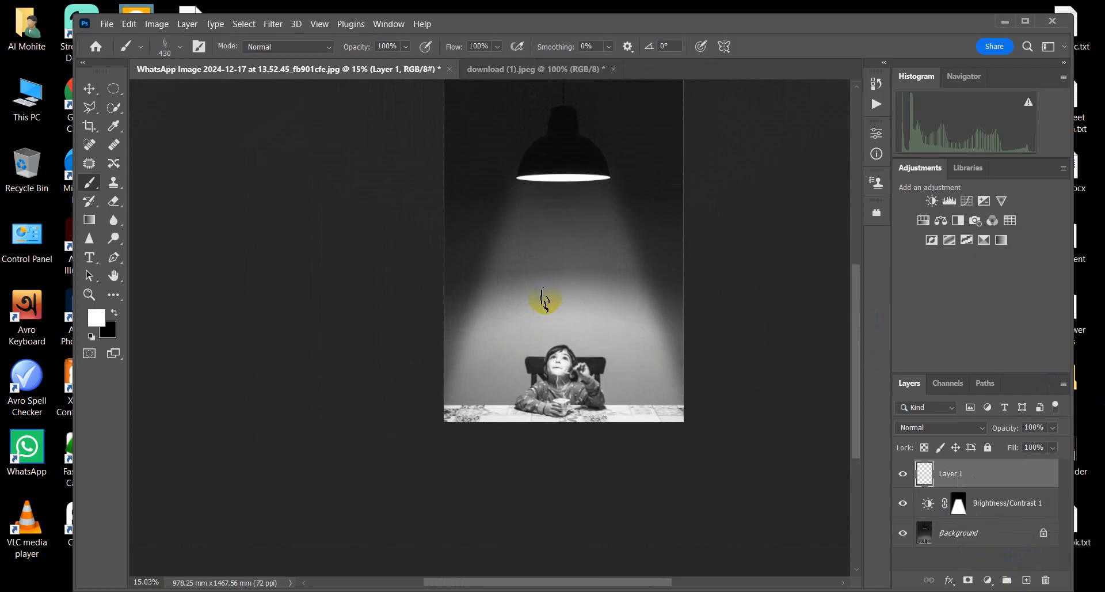
pyautogui.click(90, 87)
pyautogui.scroll(2, 564, 313)
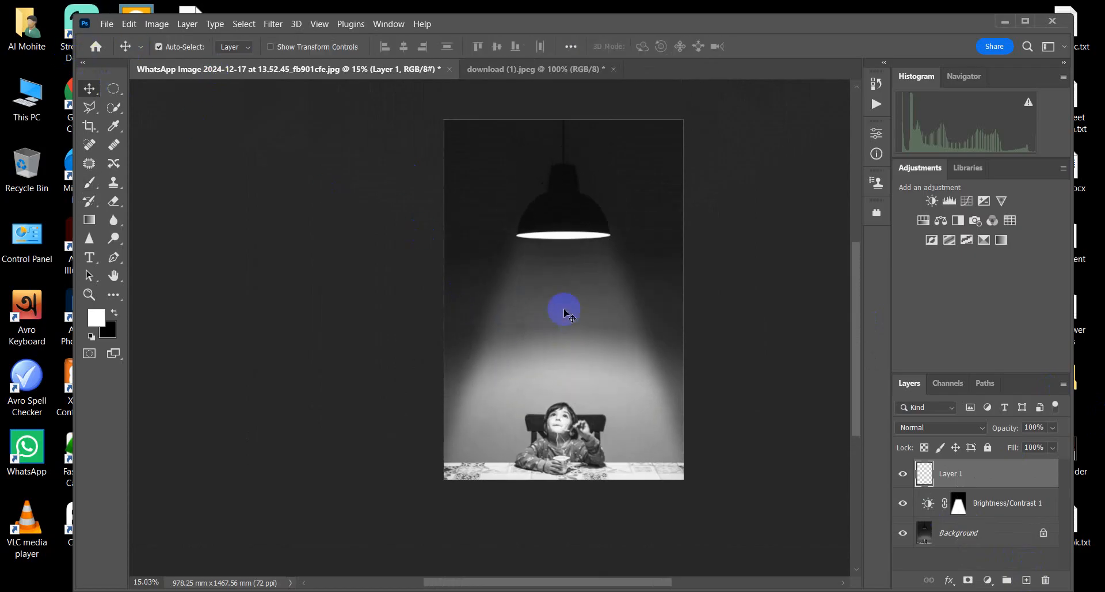
pyautogui.scroll(1, 566, 315)
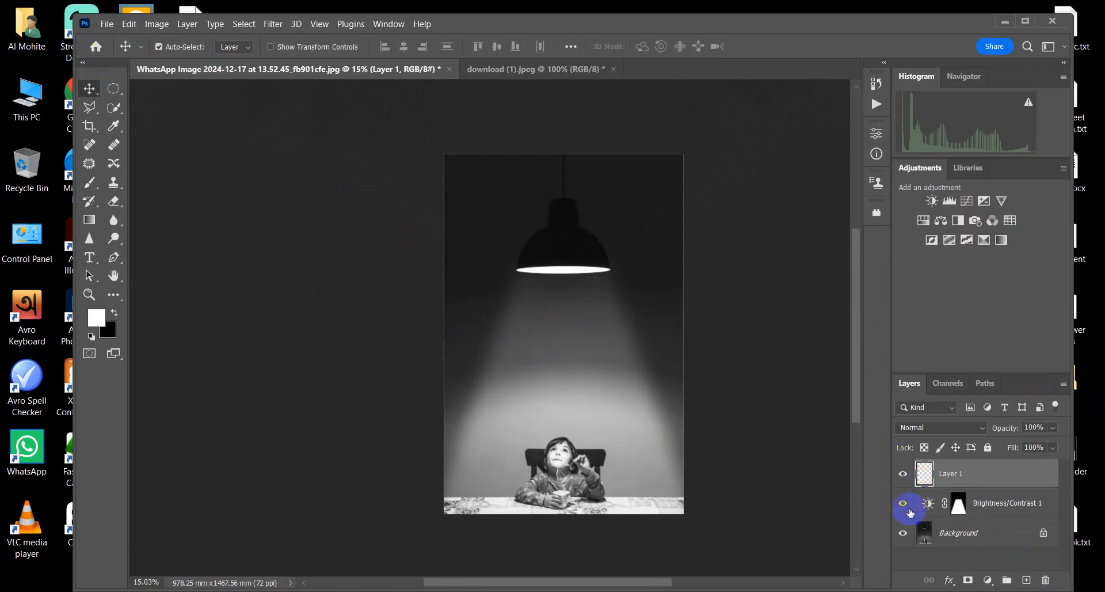
pyautogui.click(903, 503)
pyautogui.click(902, 504)
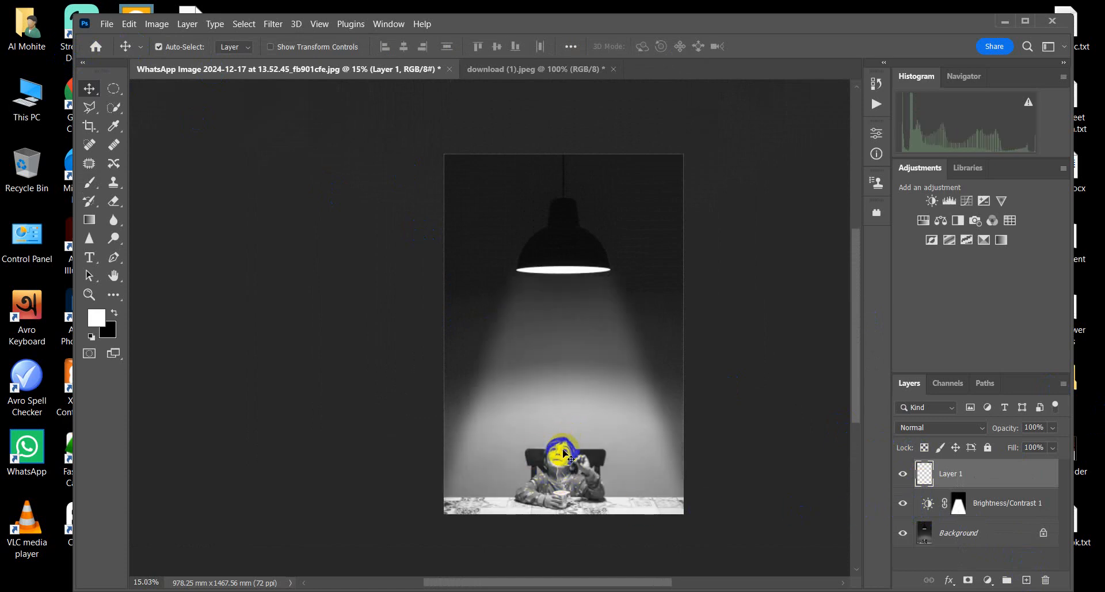
pyautogui.click(898, 509)
pyautogui.click(901, 504)
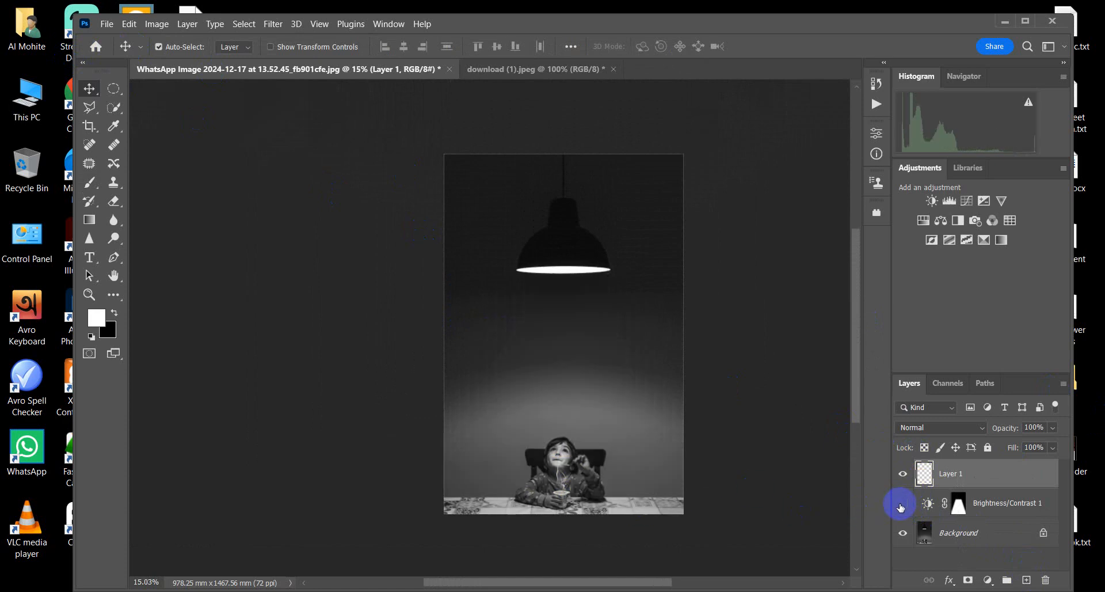
pyautogui.click(901, 504)
pyautogui.click(901, 504)
pyautogui.click(901, 505)
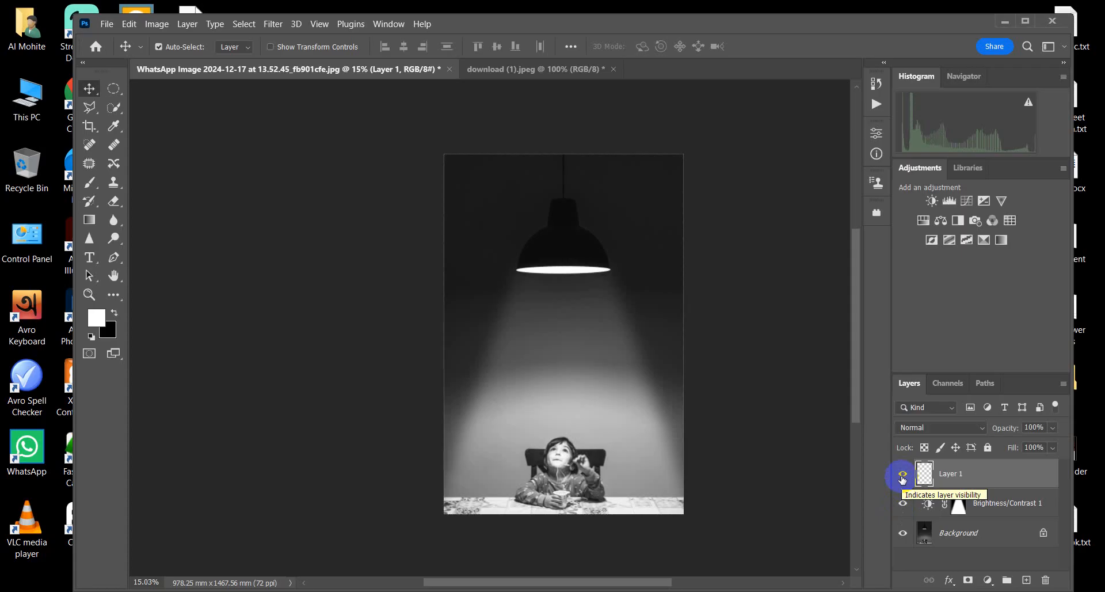
# Step: Examine the light beam and the smoke above the cup at different magnifications
pyautogui.scroll(2, 605, 402)
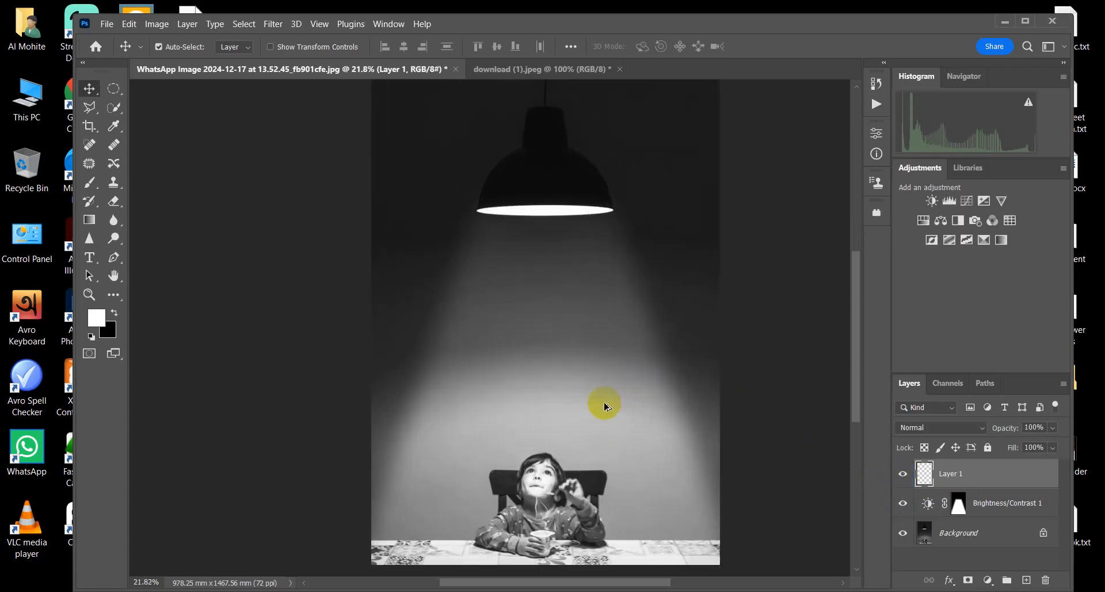
pyautogui.scroll(-4, 562, 402)
pyautogui.scroll(5, 563, 400)
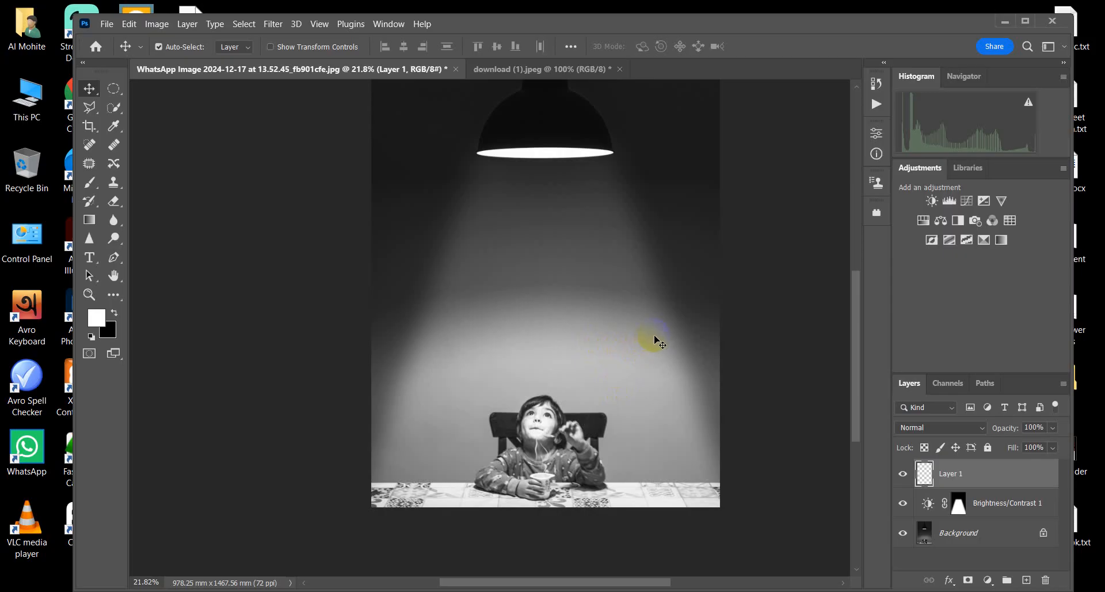
pyautogui.scroll(-2, 564, 354)
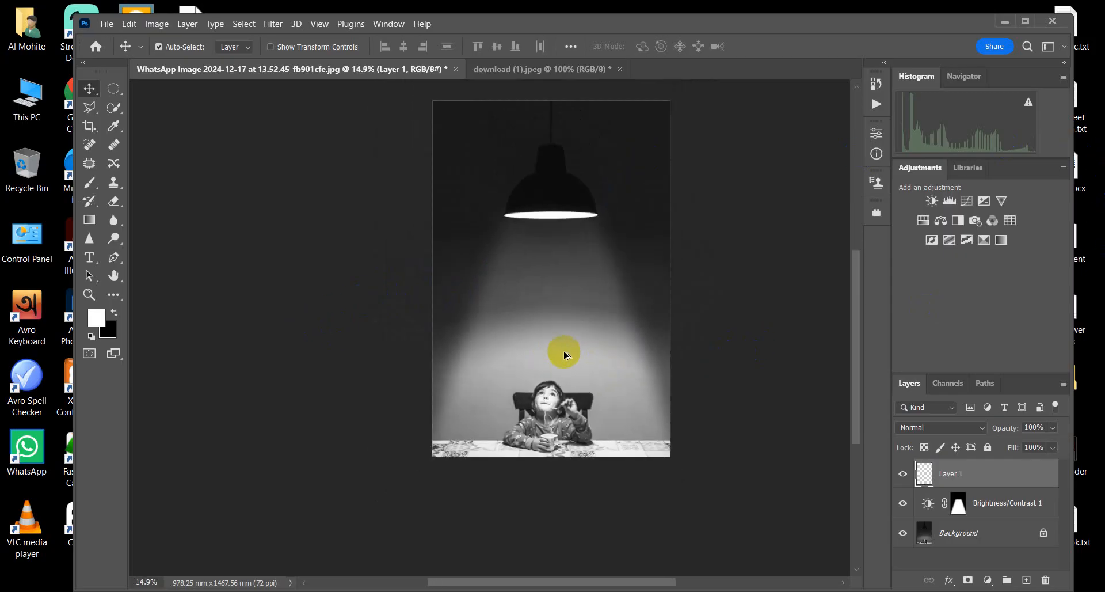
pyautogui.scroll(-1, 564, 354)
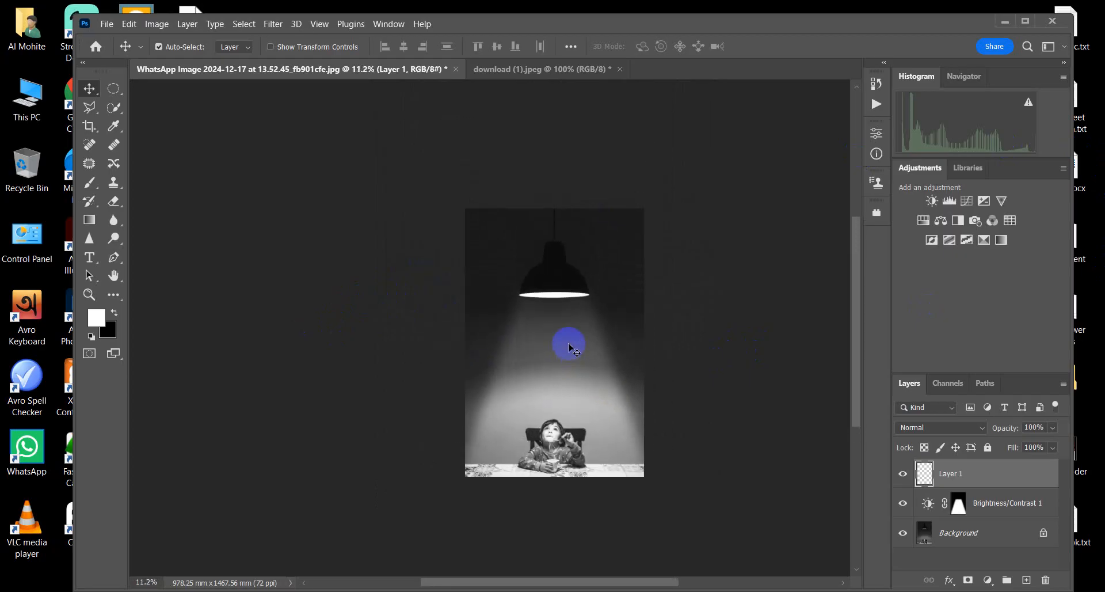
pyautogui.scroll(1, 507, 410)
pyautogui.scroll(-2, 508, 408)
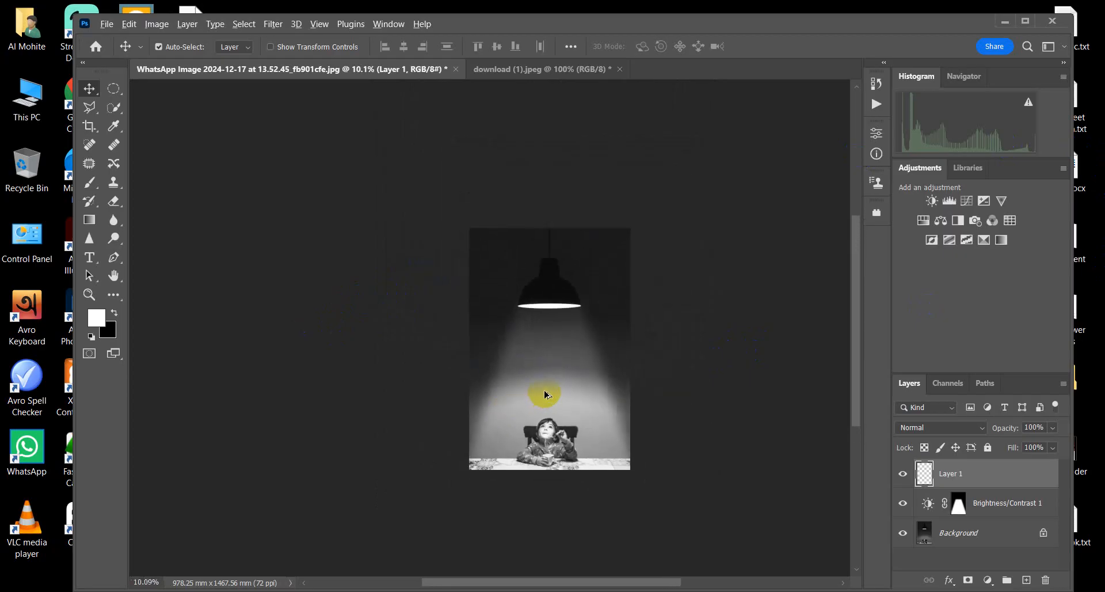
pyautogui.scroll(2, 545, 394)
pyautogui.scroll(-2, 530, 345)
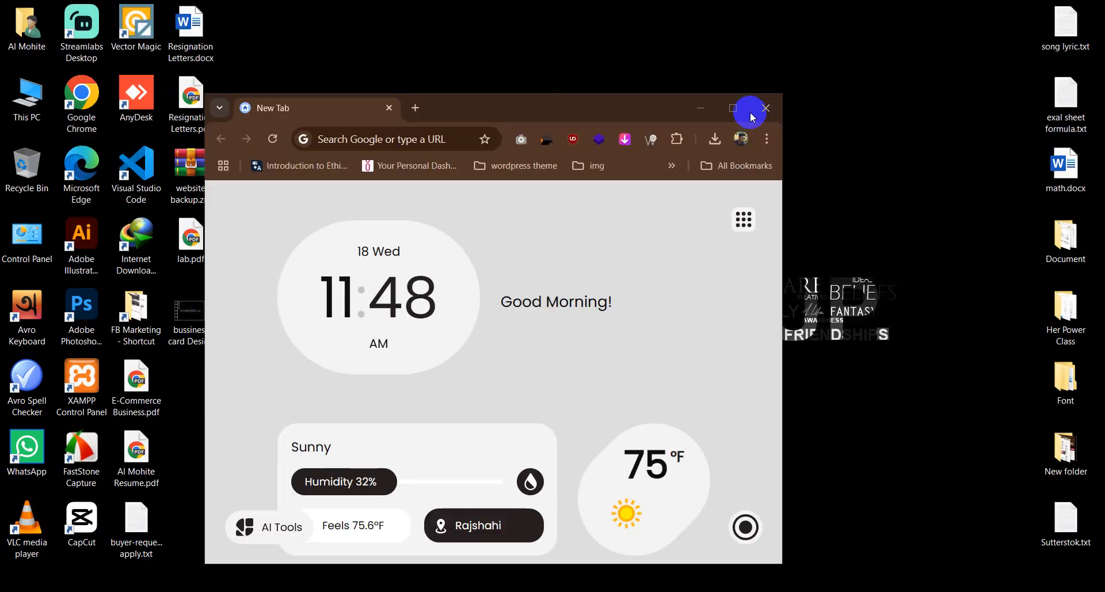
# Step: Switch to Chrome and open the bookmark "tshart design" from the graphic bookmarks folder
pyautogui.click(743, 112)
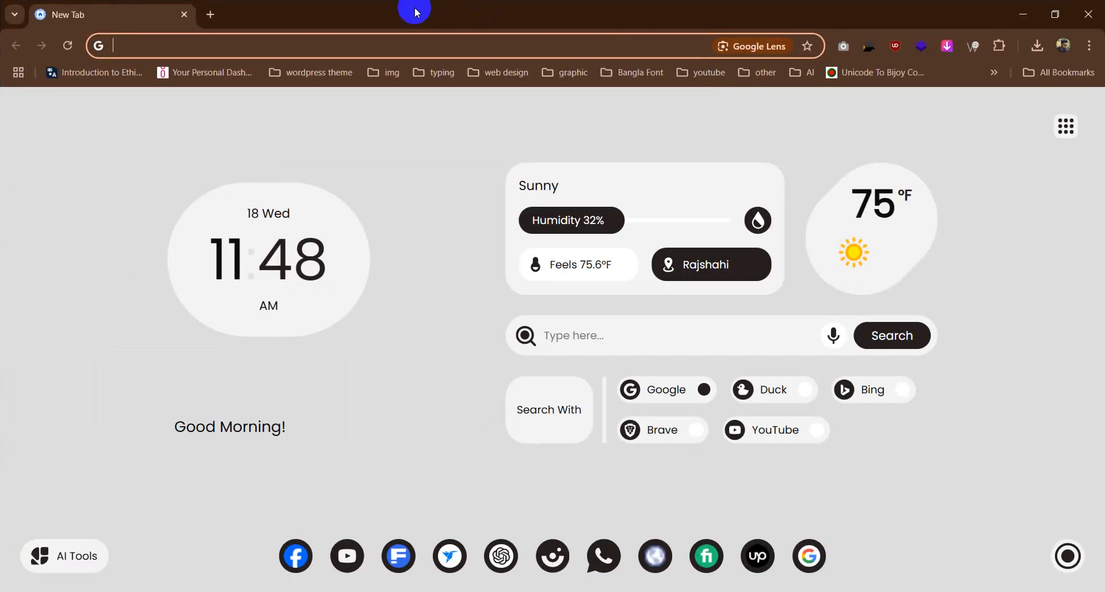
pyautogui.click(565, 74)
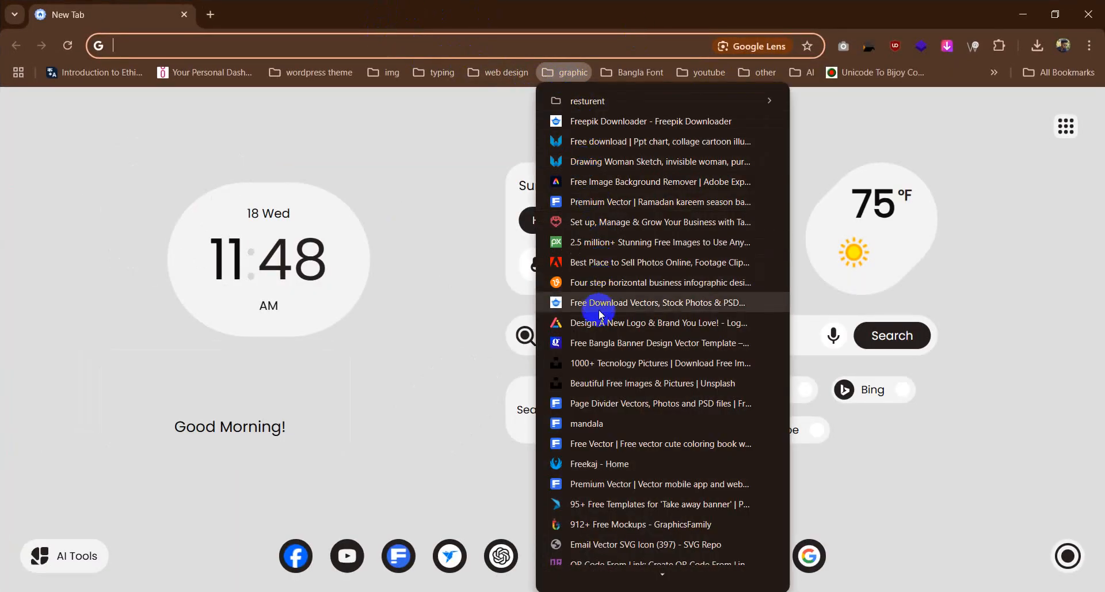
pyautogui.scroll(-5, 602, 346)
pyautogui.scroll(-3, 604, 394)
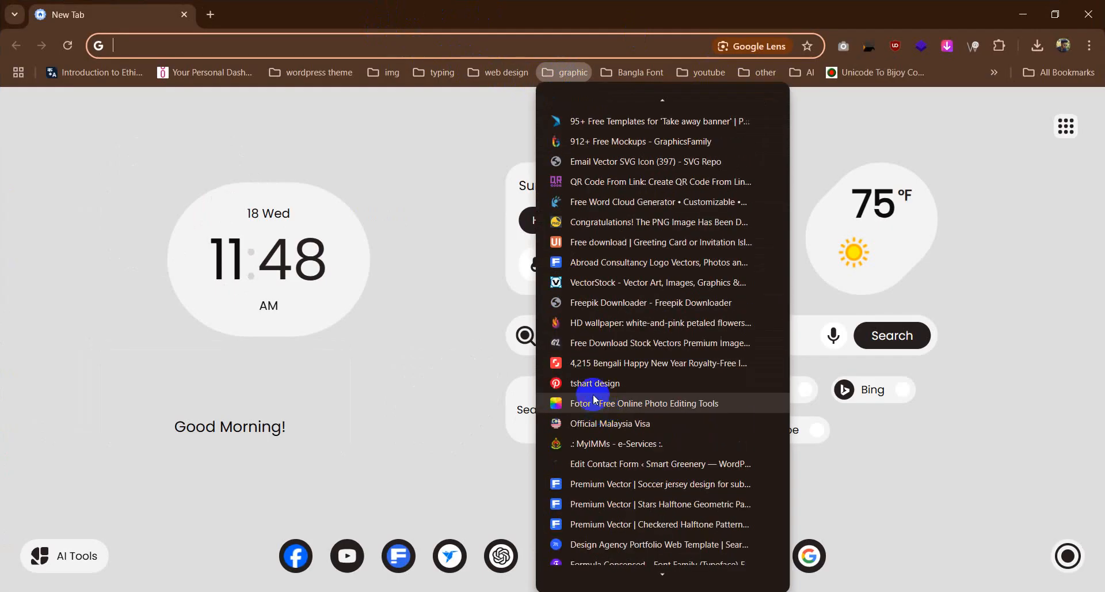
pyautogui.click(577, 382)
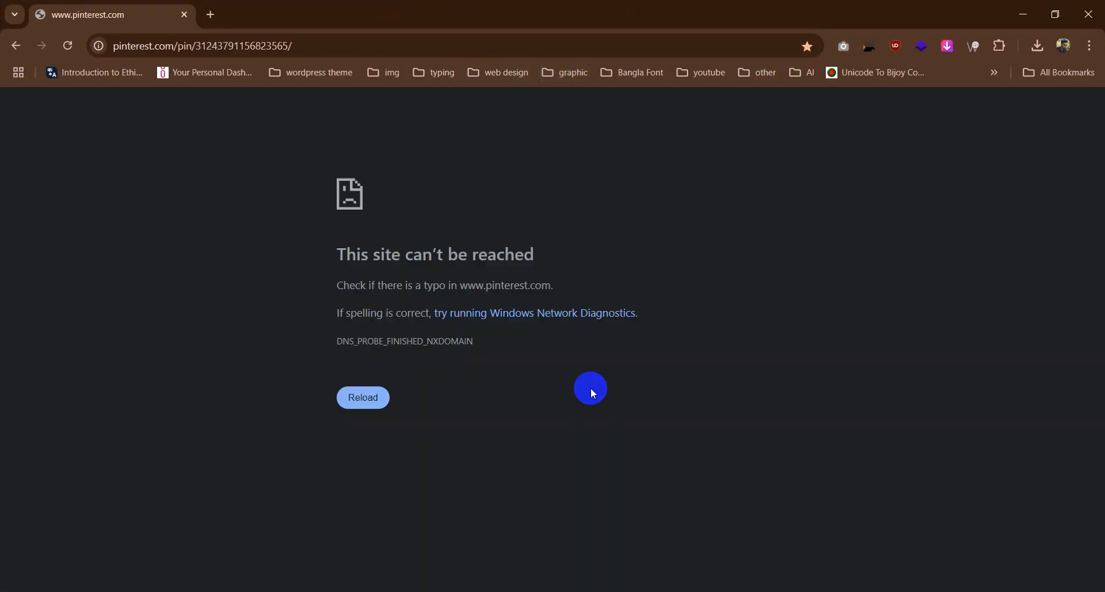
# Step: Try to reload the Pinterest page
pyautogui.click(363, 397)
pyautogui.click(364, 398)
pyautogui.click(368, 397)
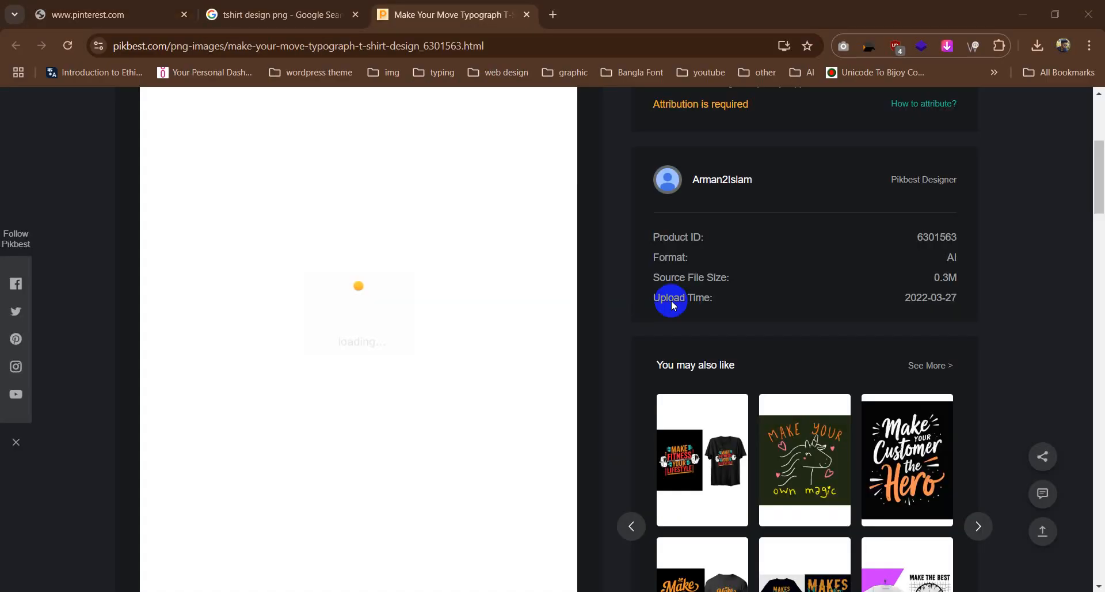
# Step: Check the Pinterest page, return to the Pikbest page, and examine the "Make Your Move" T-shirt design
pyautogui.click(138, 11)
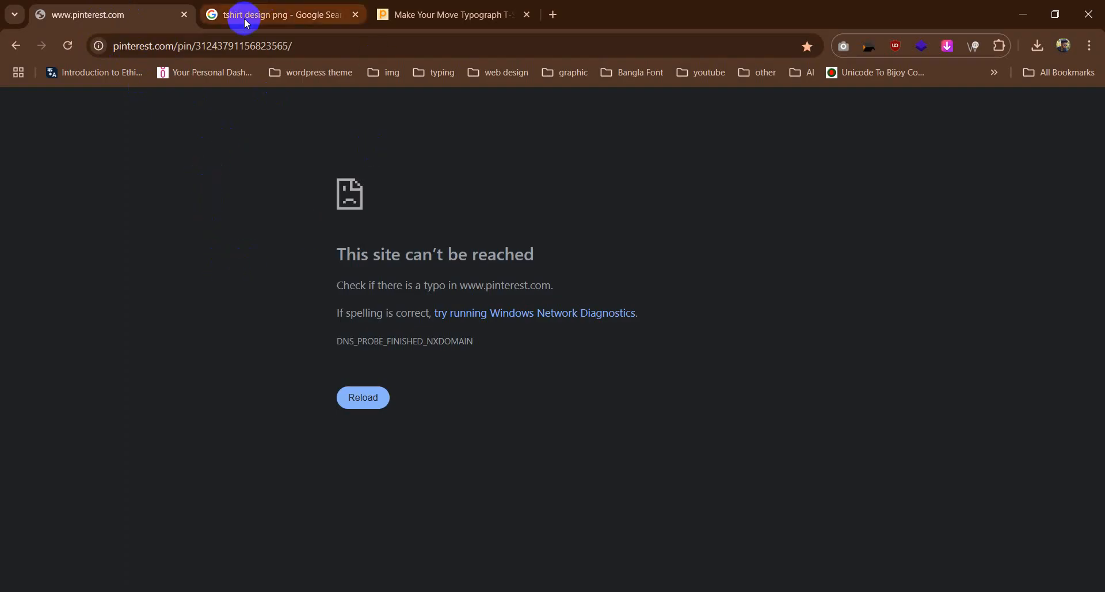
pyautogui.click(438, 13)
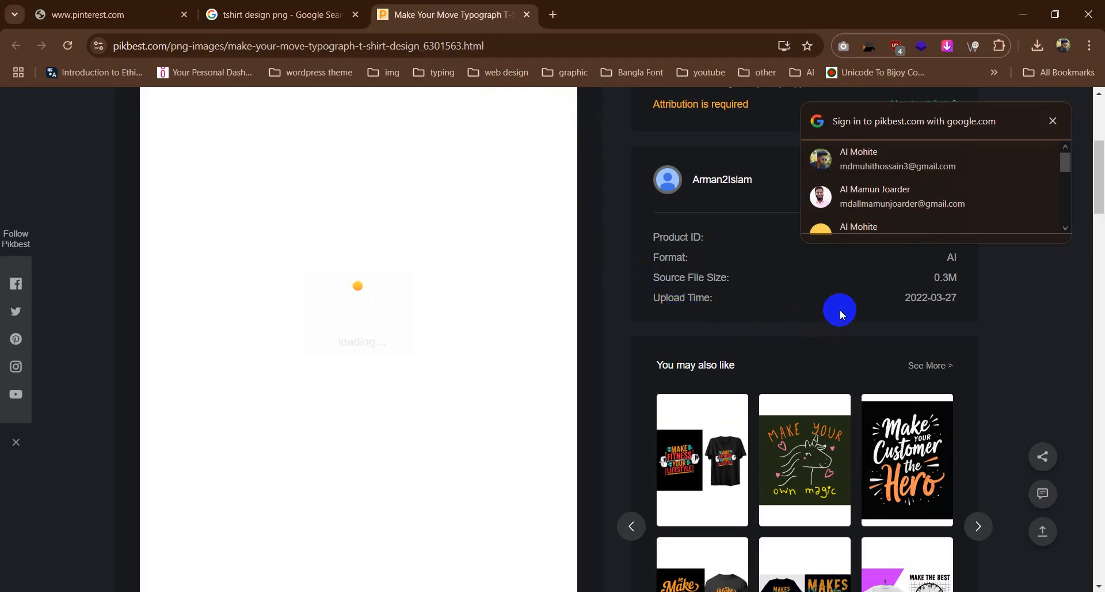
pyautogui.scroll(3, 443, 380)
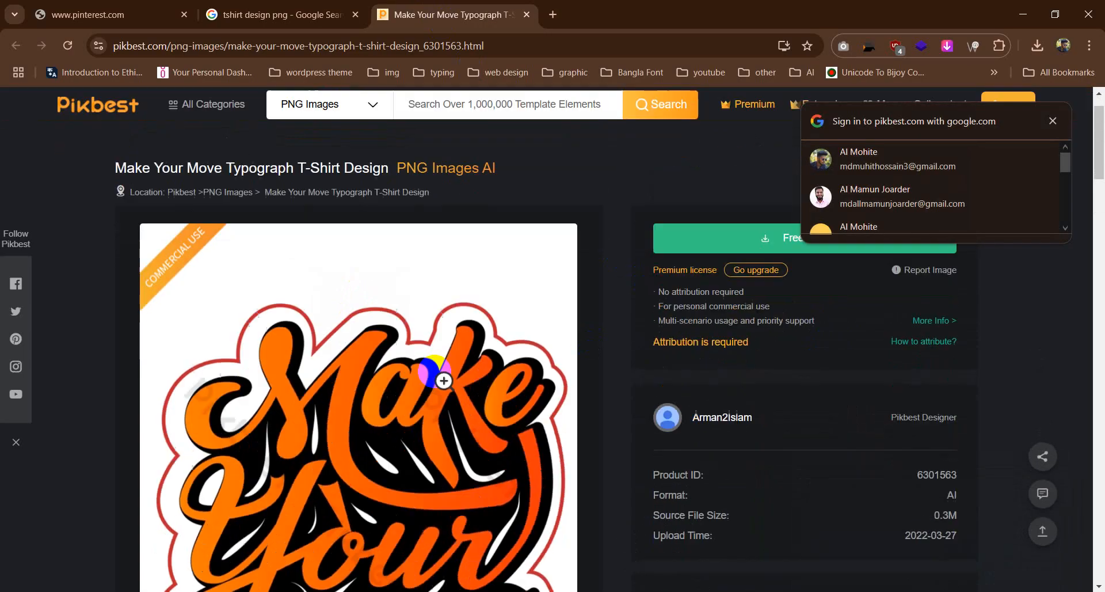
pyautogui.scroll(-5, 403, 385)
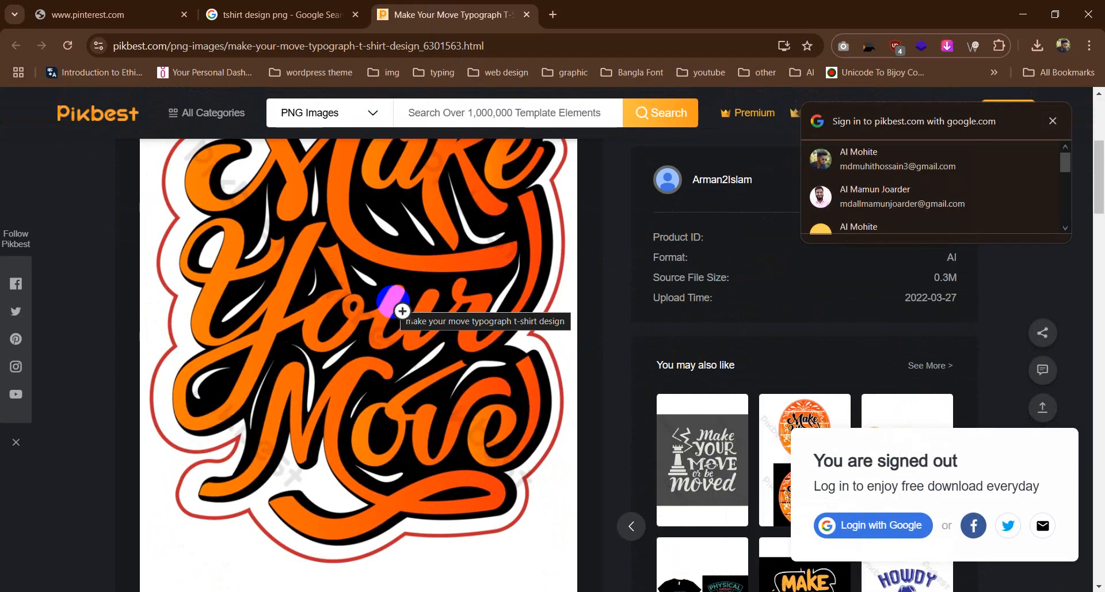
pyautogui.scroll(5, 395, 309)
pyautogui.scroll(-5, 371, 264)
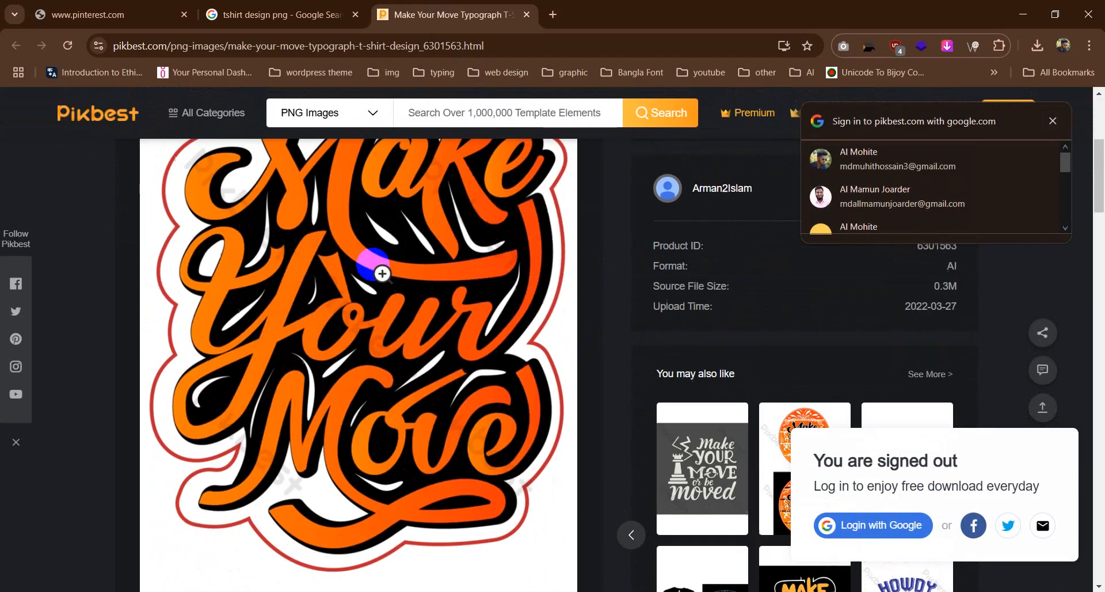
pyautogui.scroll(5, 377, 264)
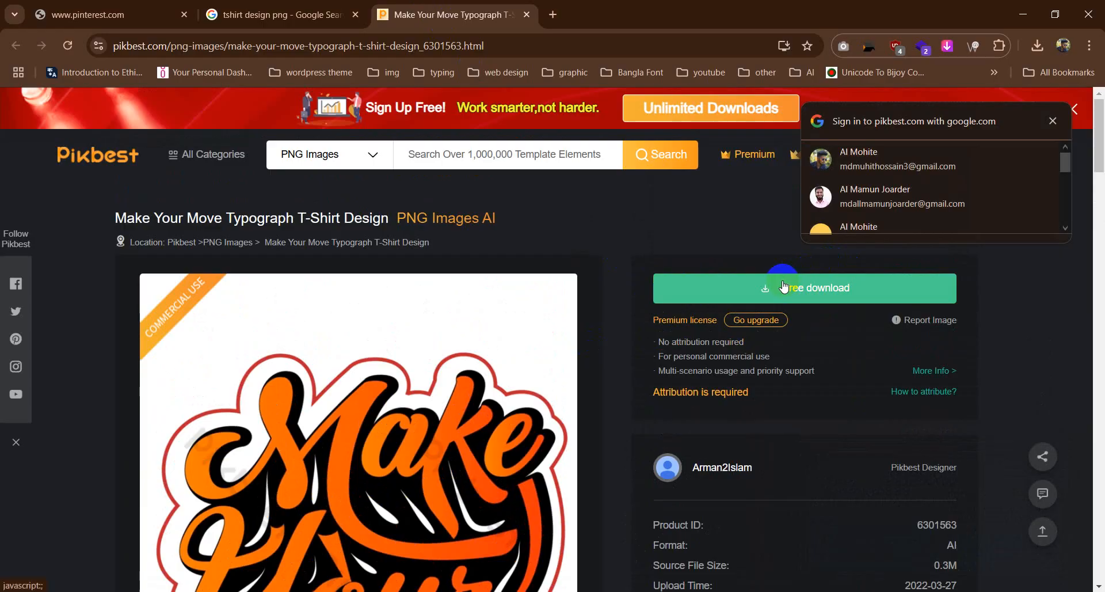
# Step: Request the free download of the "Make Your Move" T-shirt design and dismiss the sign-up and login prompts
pyautogui.click(801, 292)
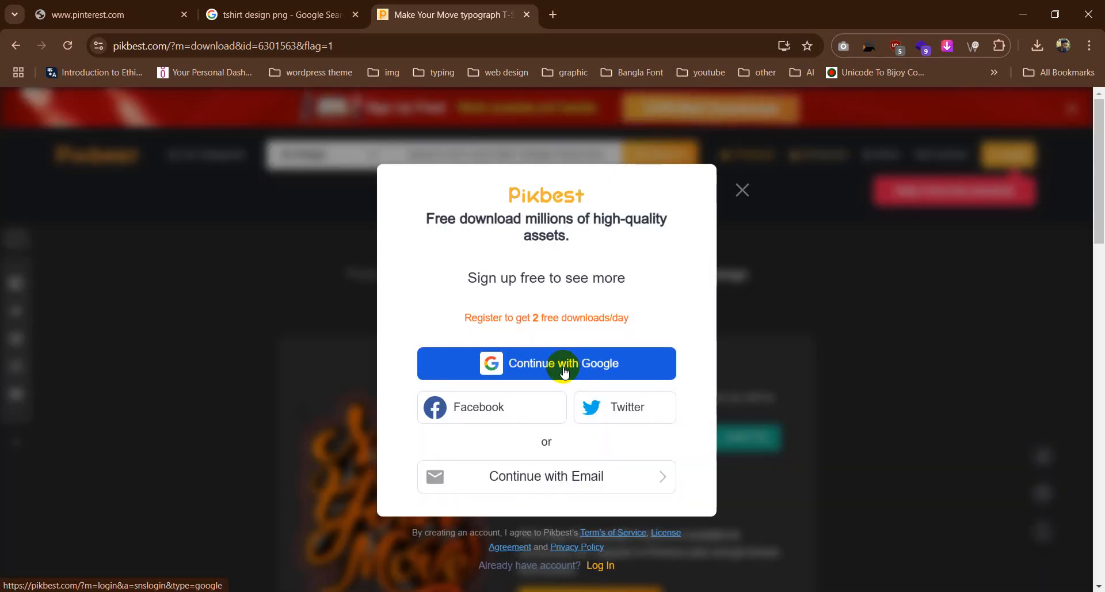
pyautogui.click(542, 478)
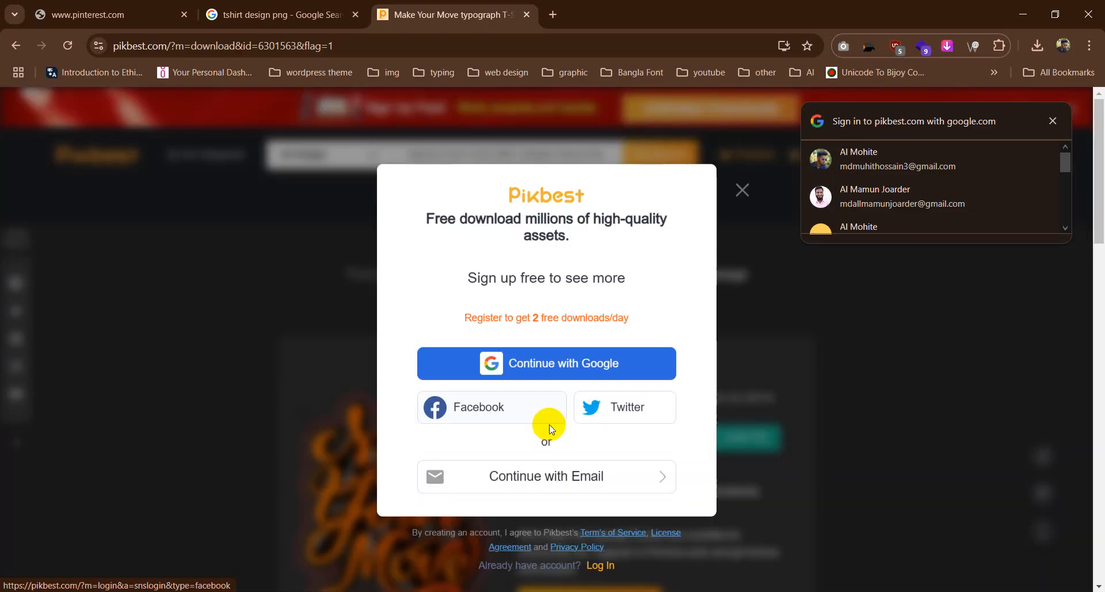
pyautogui.click(742, 190)
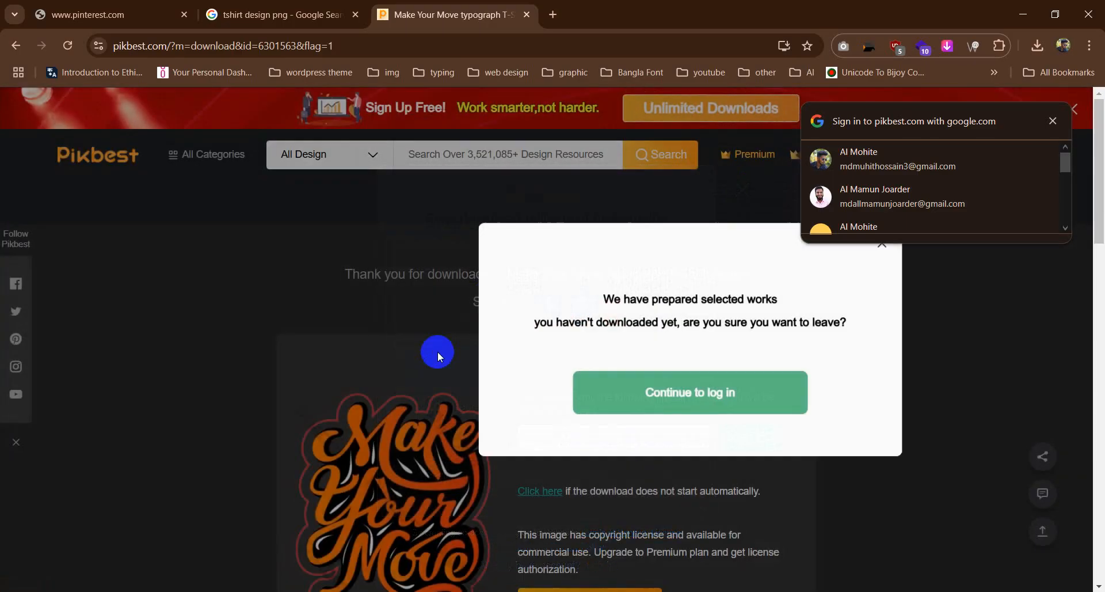
pyautogui.scroll(-5, 478, 354)
pyautogui.click(880, 254)
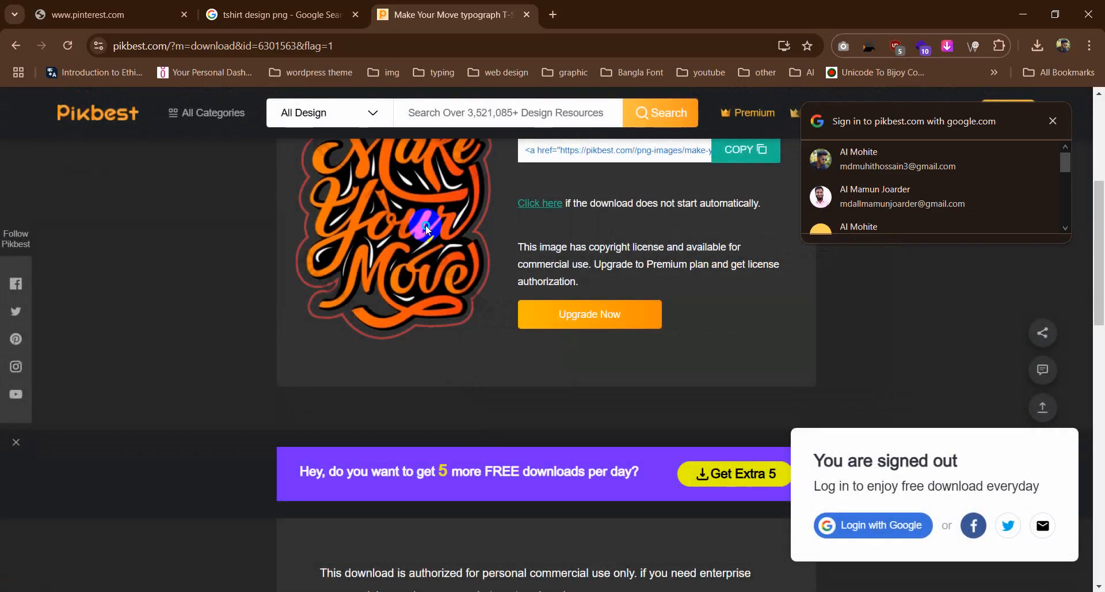
# Step: Retry the design's download and open its preview image in a new browser tab, returning to the Pikbest page
pyautogui.rightClick(433, 231)
pyautogui.click(535, 205)
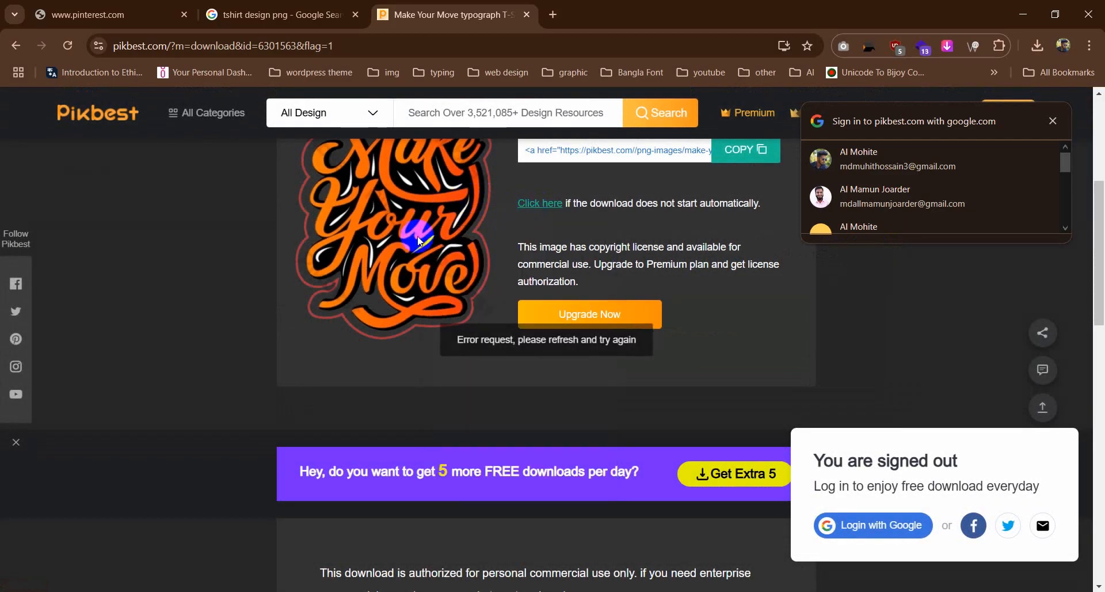
pyautogui.rightClick(428, 255)
pyautogui.click(446, 264)
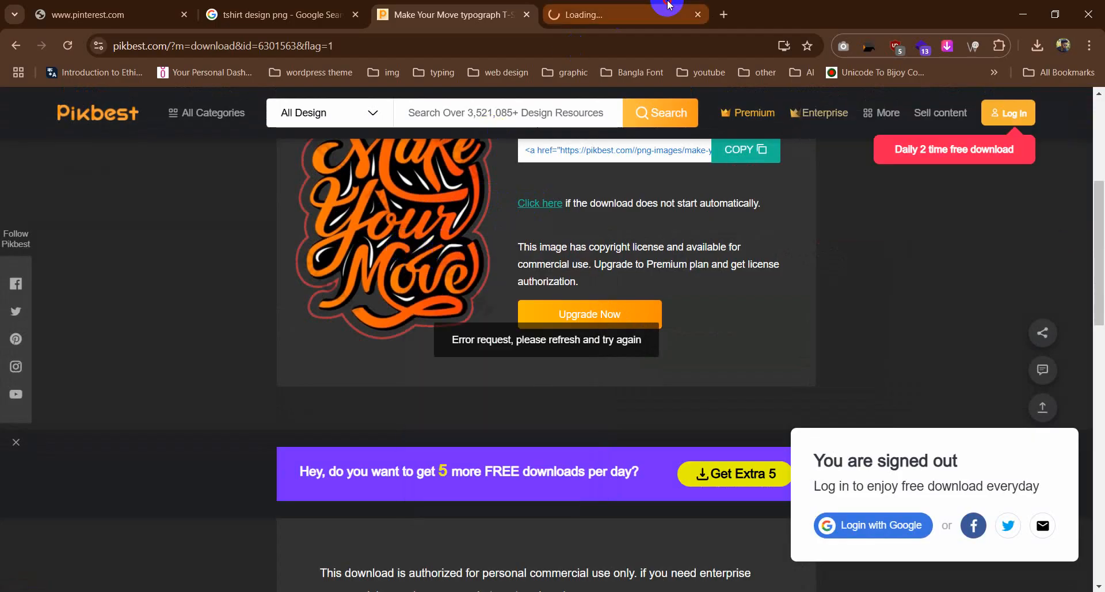
pyautogui.click(593, 12)
pyautogui.click(432, 11)
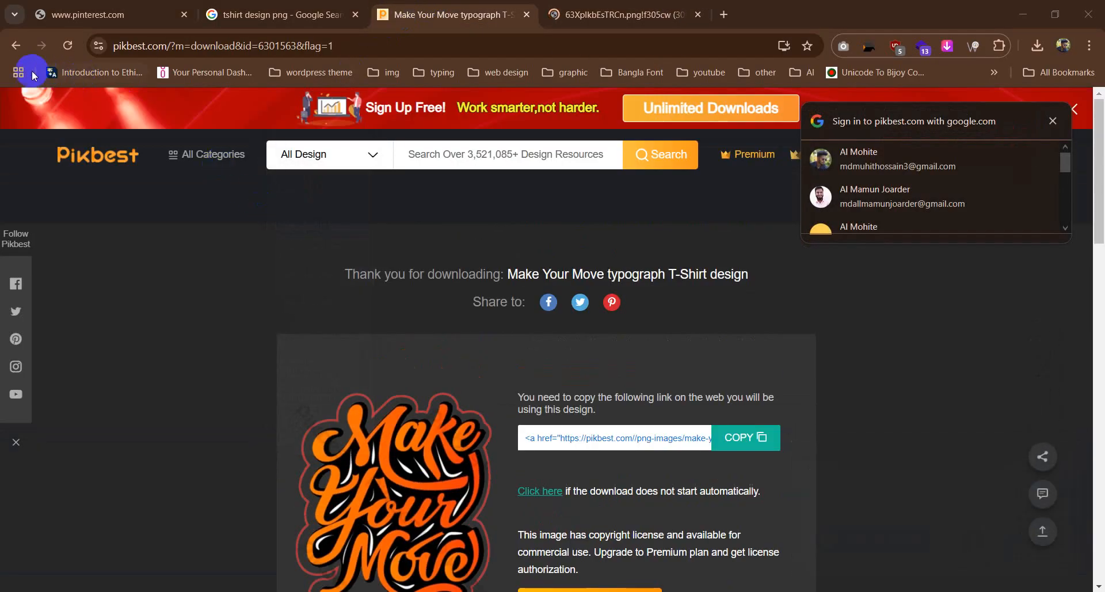
# Step: Return to the "Make Your Move" product page, examine the design's enlarged preview, and dismiss the sign-in prompt and preview
pyautogui.click(17, 44)
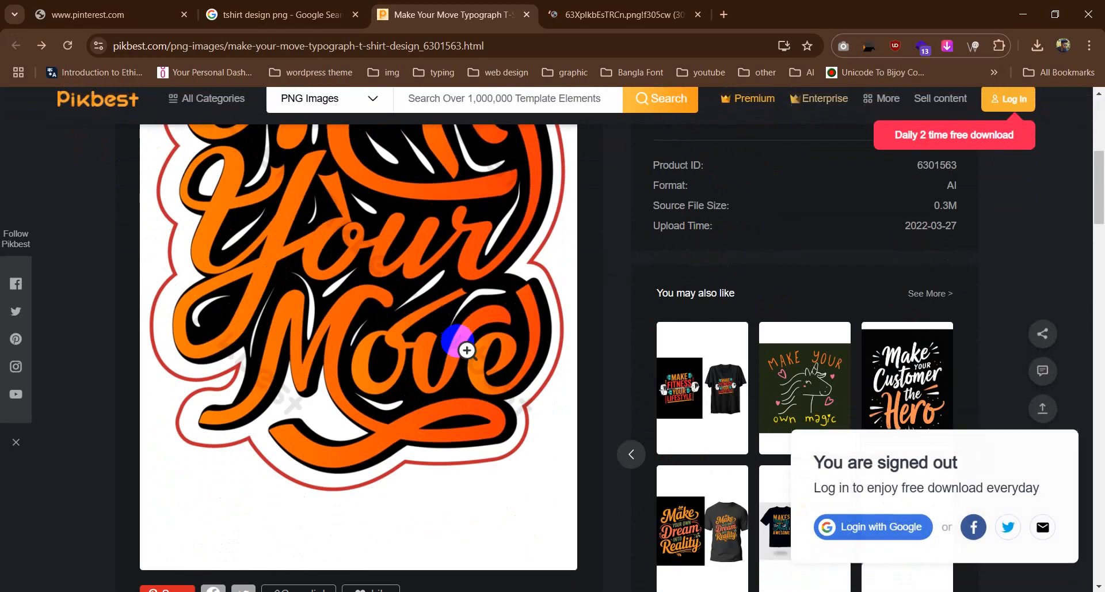
pyautogui.rightClick(347, 247)
pyautogui.click(388, 259)
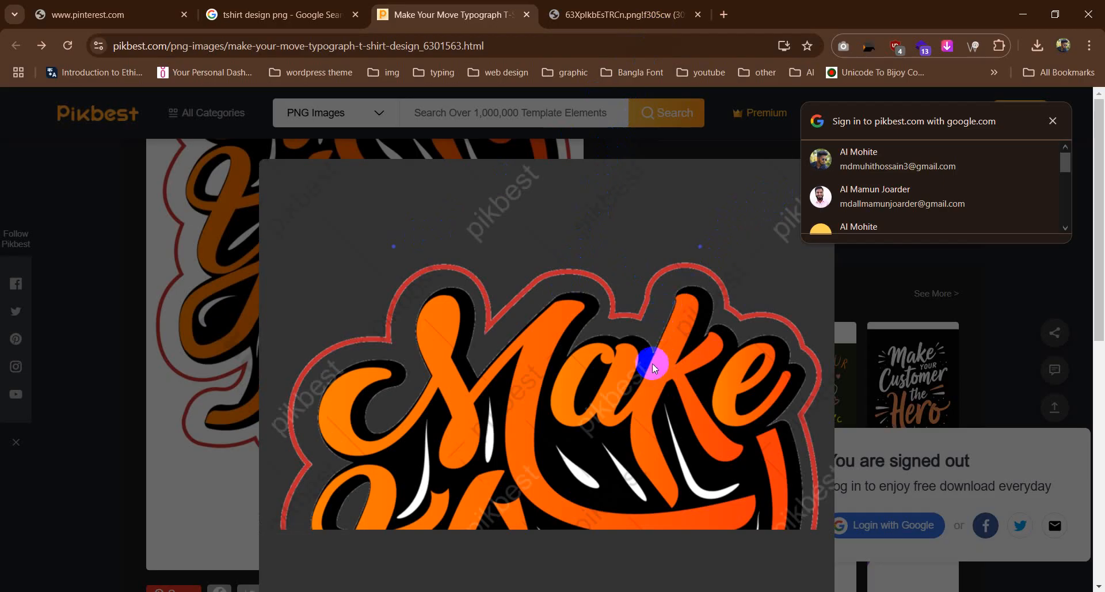
pyautogui.scroll(-5, 445, 366)
pyautogui.scroll(5, 446, 367)
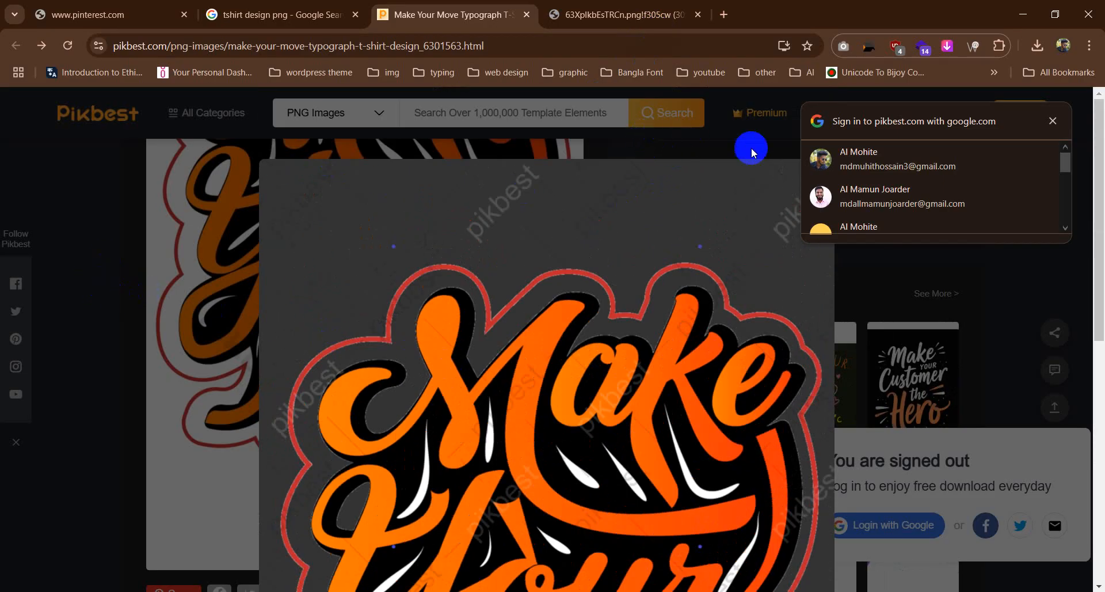
pyautogui.click(1053, 121)
pyautogui.click(609, 156)
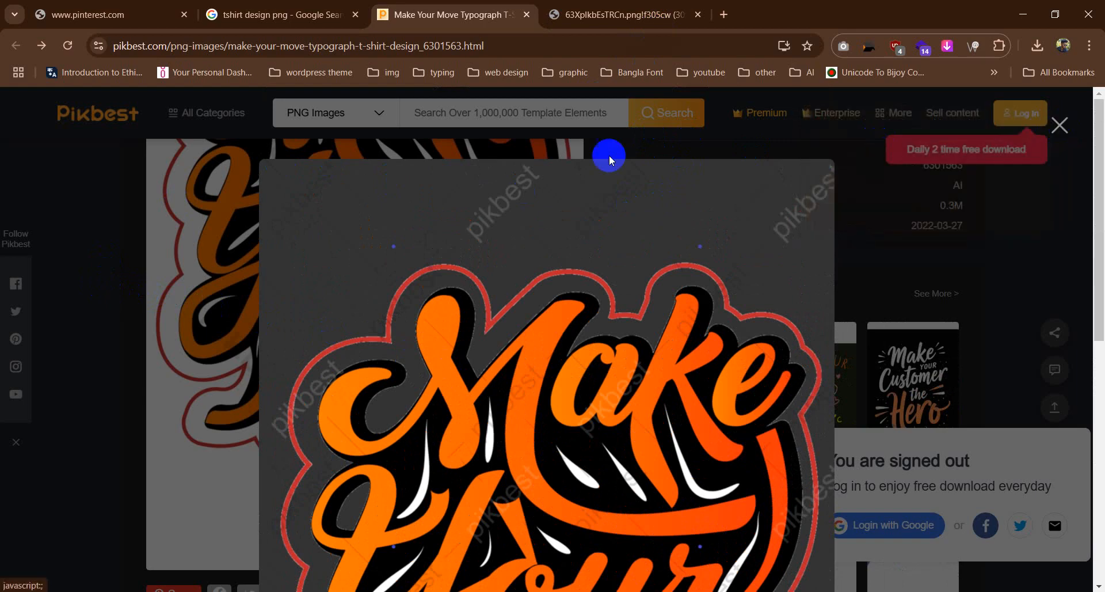
# Step: Open the large "Make Your Move" design image in a new browser tab and switch to it
pyautogui.rightClick(354, 317)
pyautogui.click(403, 337)
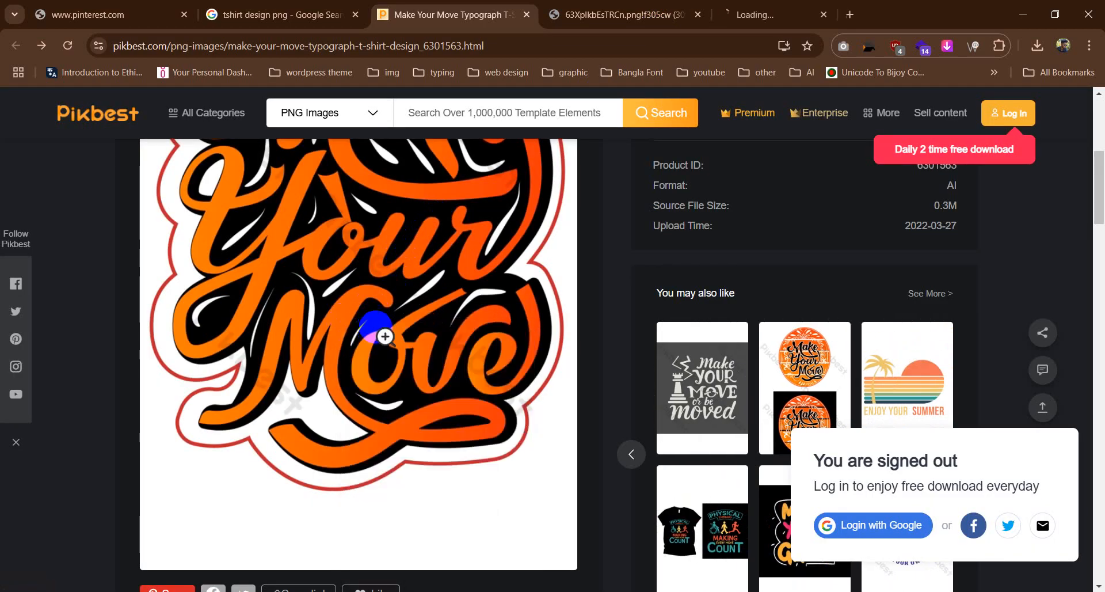
pyautogui.click(749, 14)
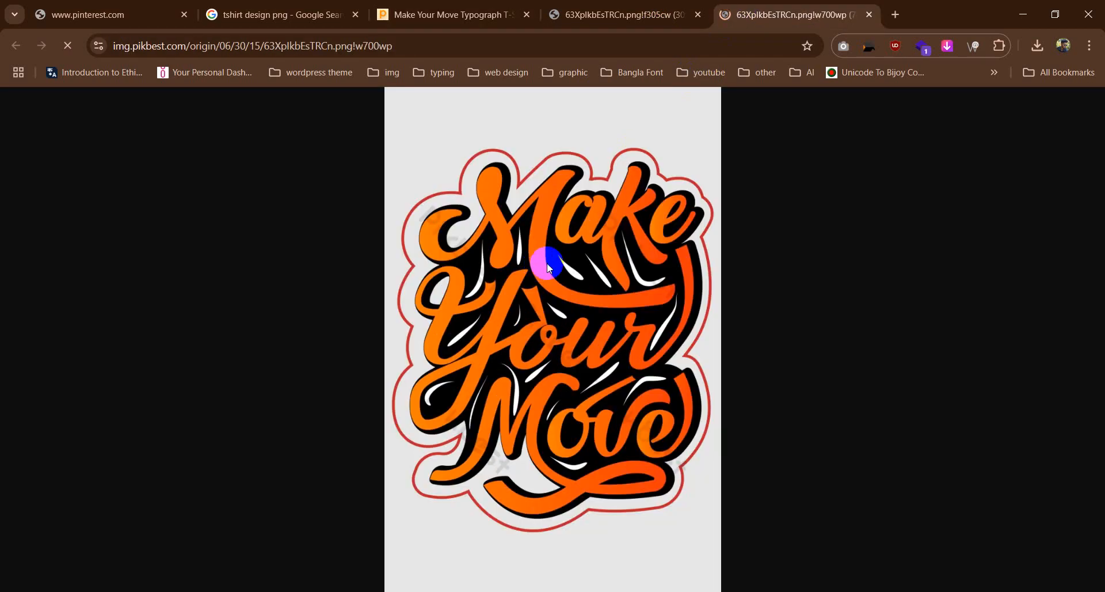
pyautogui.rightClick(517, 282)
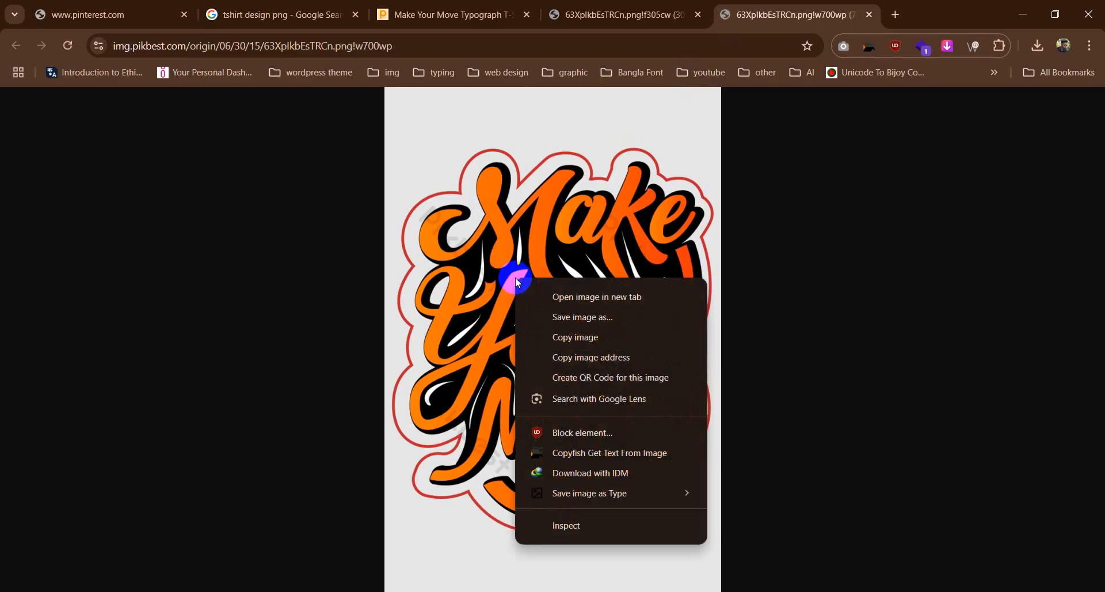
pyautogui.click(577, 320)
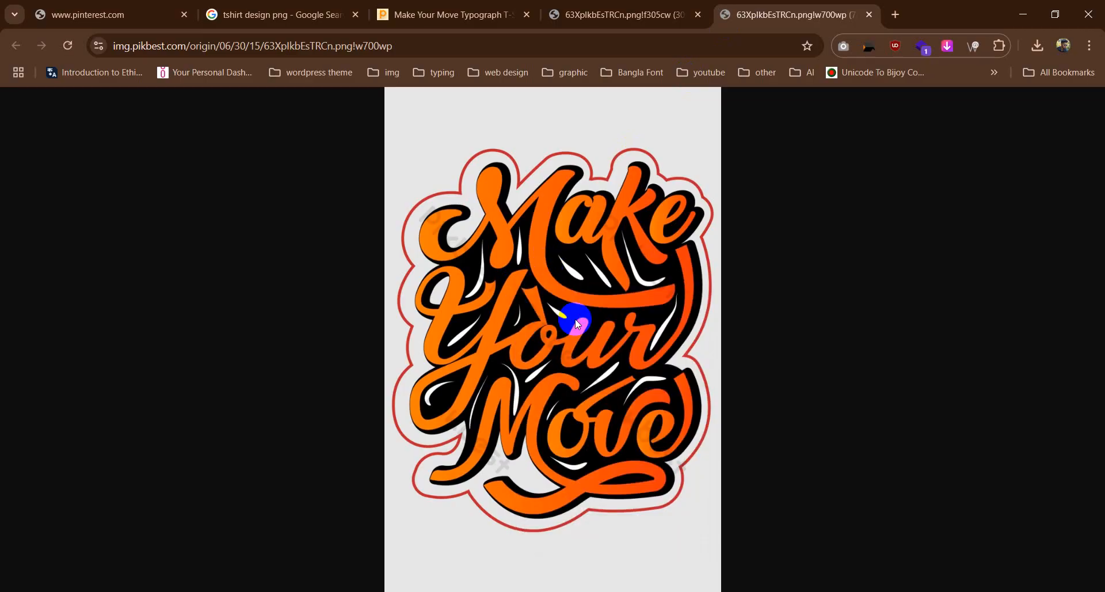
pyautogui.click(528, 322)
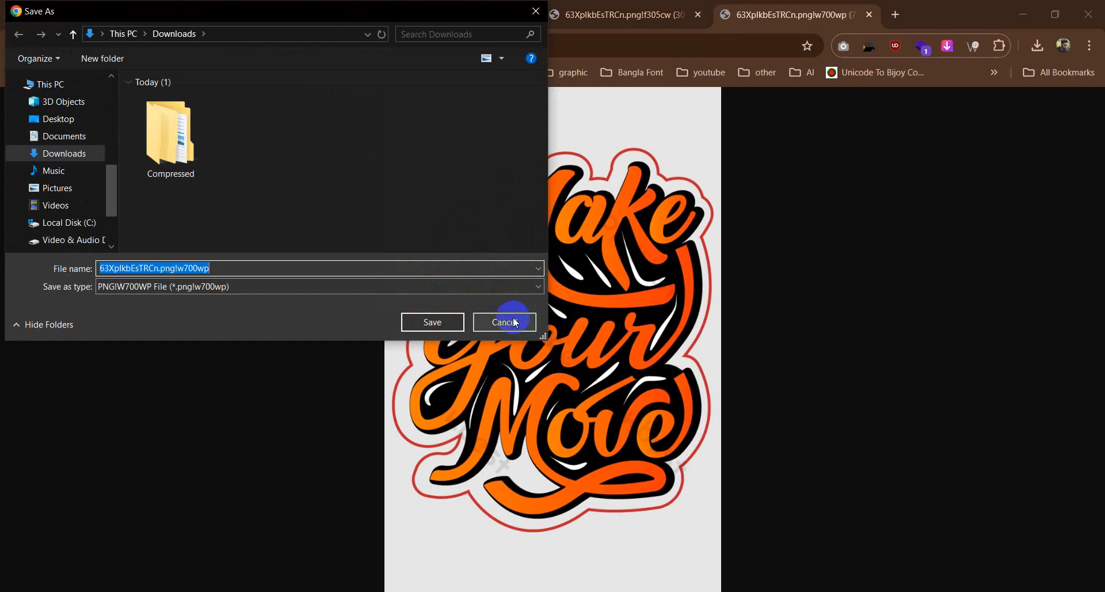
# Step: Save the "Make Your Move" design image in PNG format as download.png in the Downloads folder
pyautogui.rightClick(586, 366)
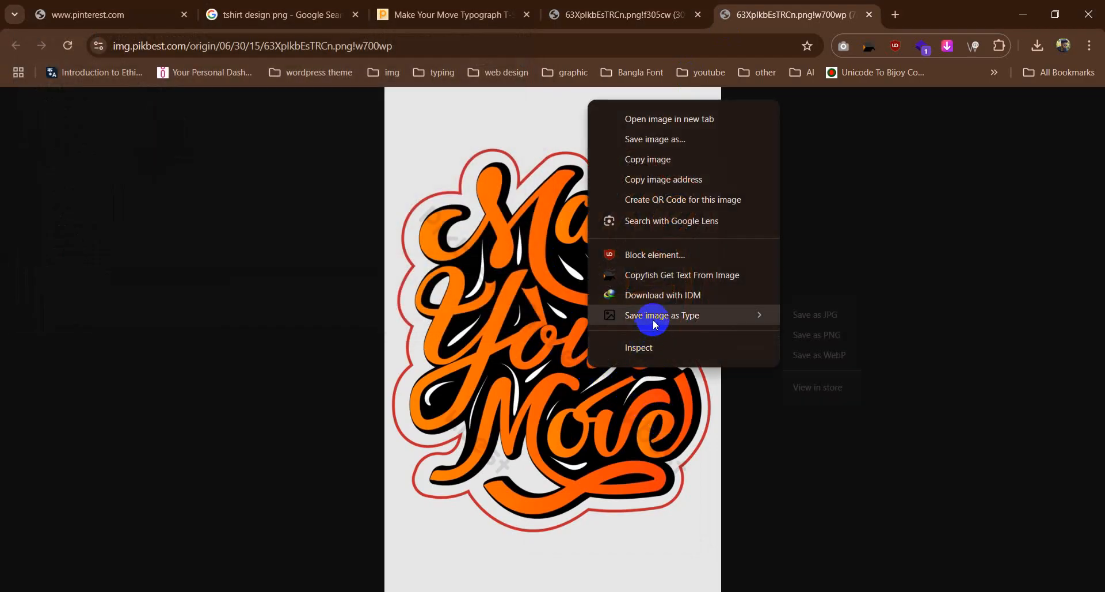
pyautogui.moveTo(646, 317)
pyautogui.click(817, 340)
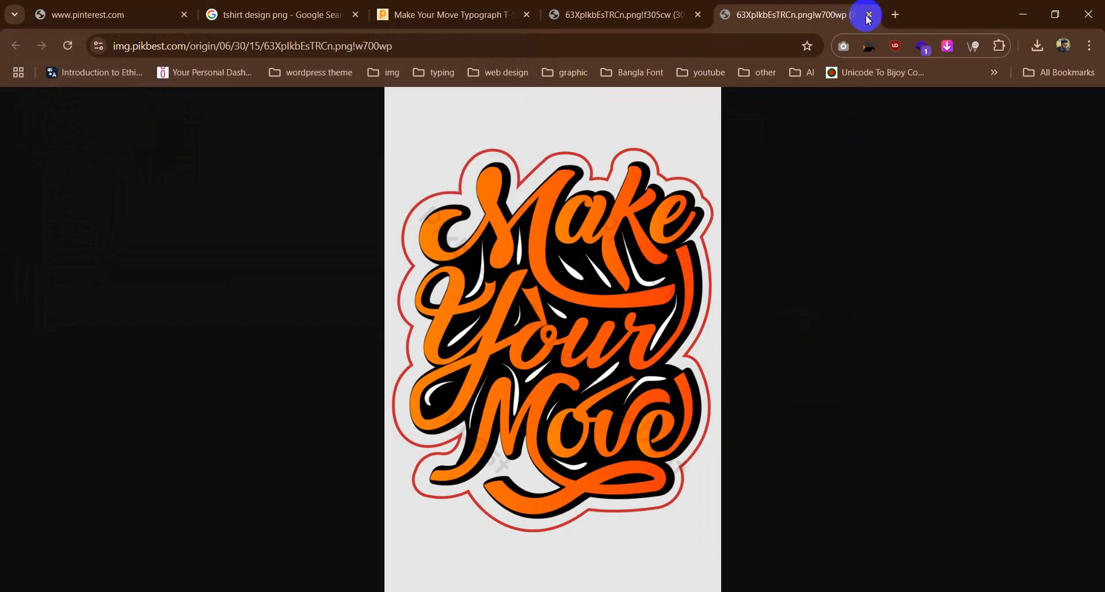
pyautogui.click(447, 326)
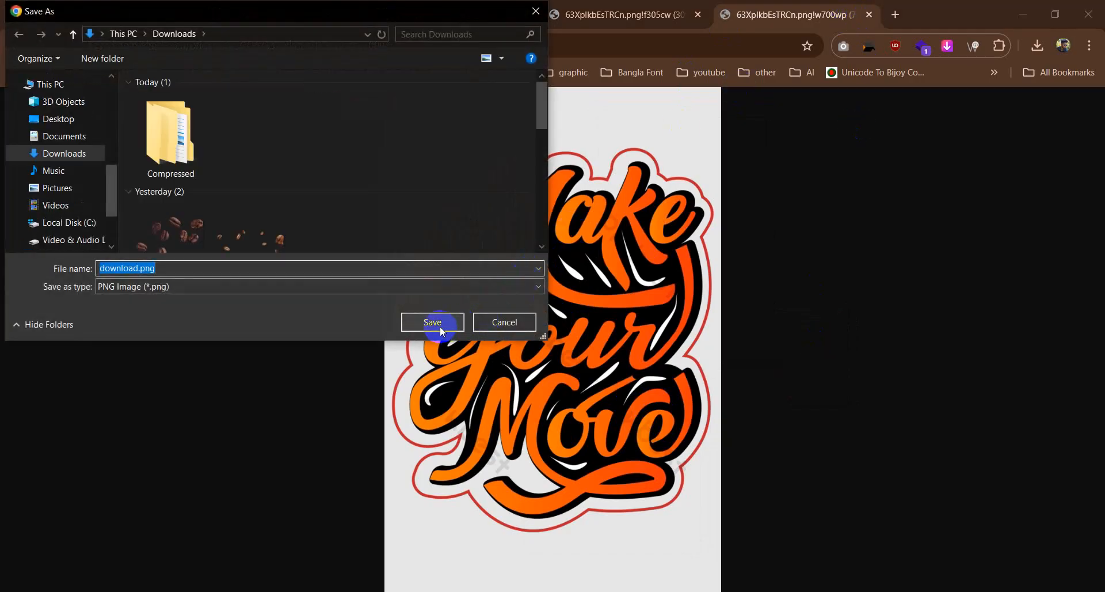
pyautogui.click(440, 325)
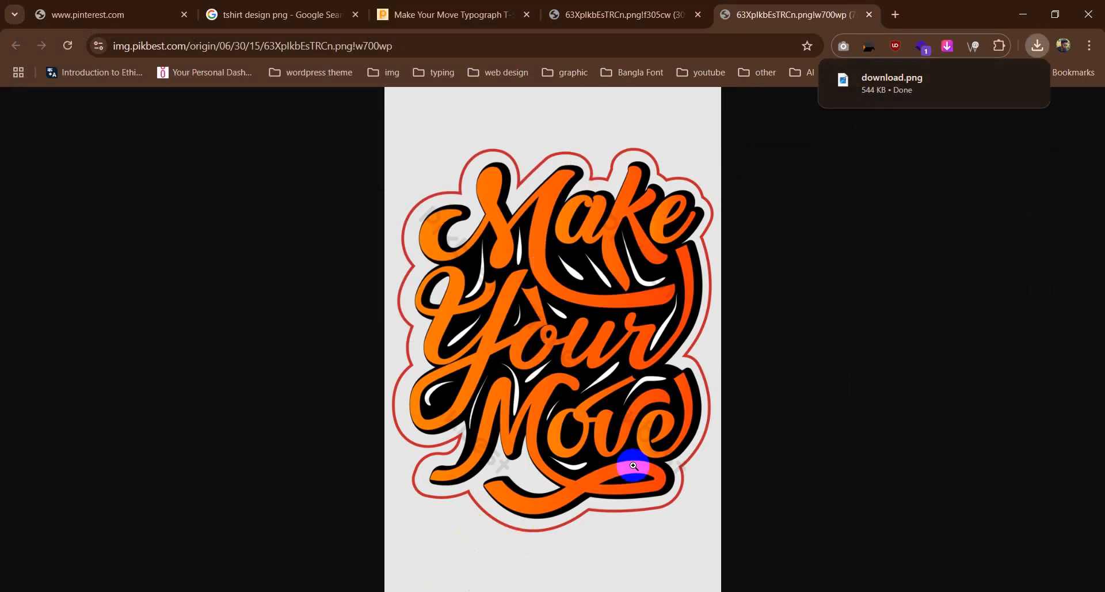
# Step: Close the design image, Pikbest and Google results tabs, and open the Freepik site in a new tab
pyautogui.click(698, 14)
pyautogui.click(698, 15)
pyautogui.click(584, 112)
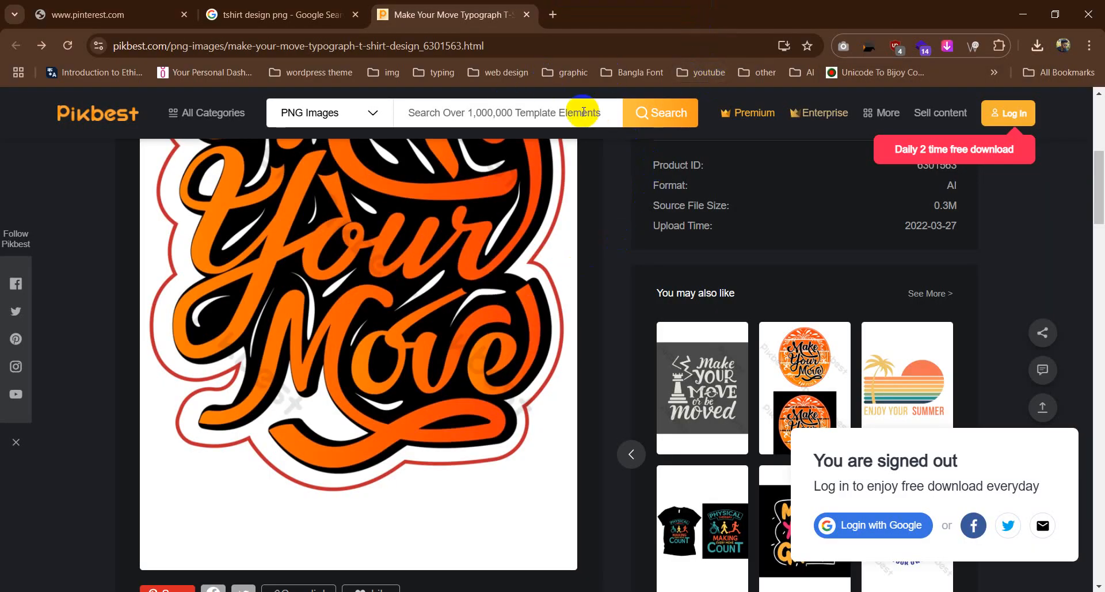
pyautogui.click(527, 14)
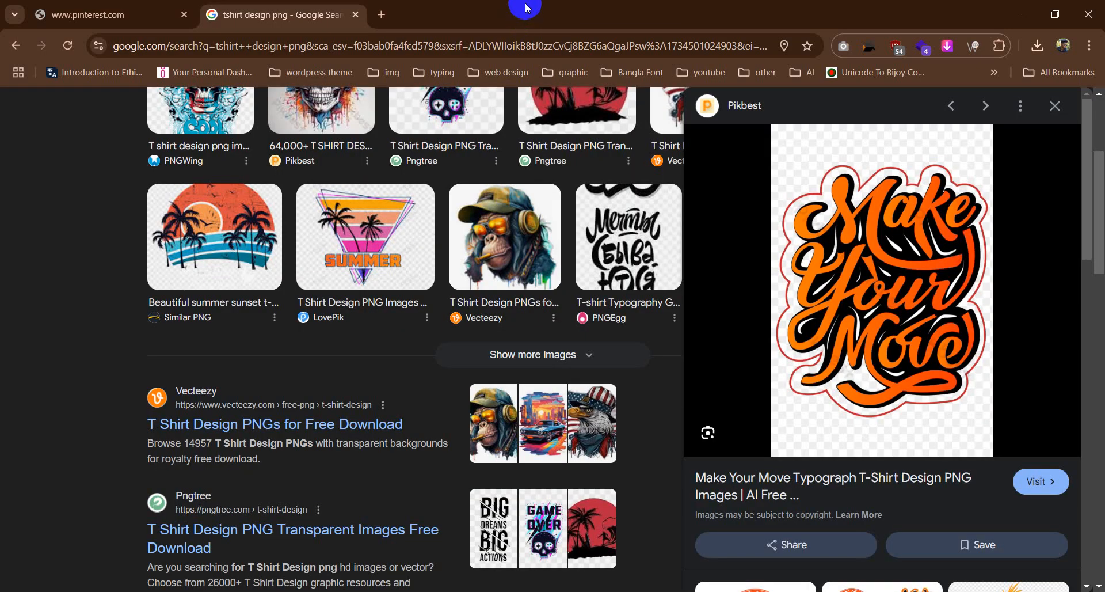
pyautogui.click(382, 14)
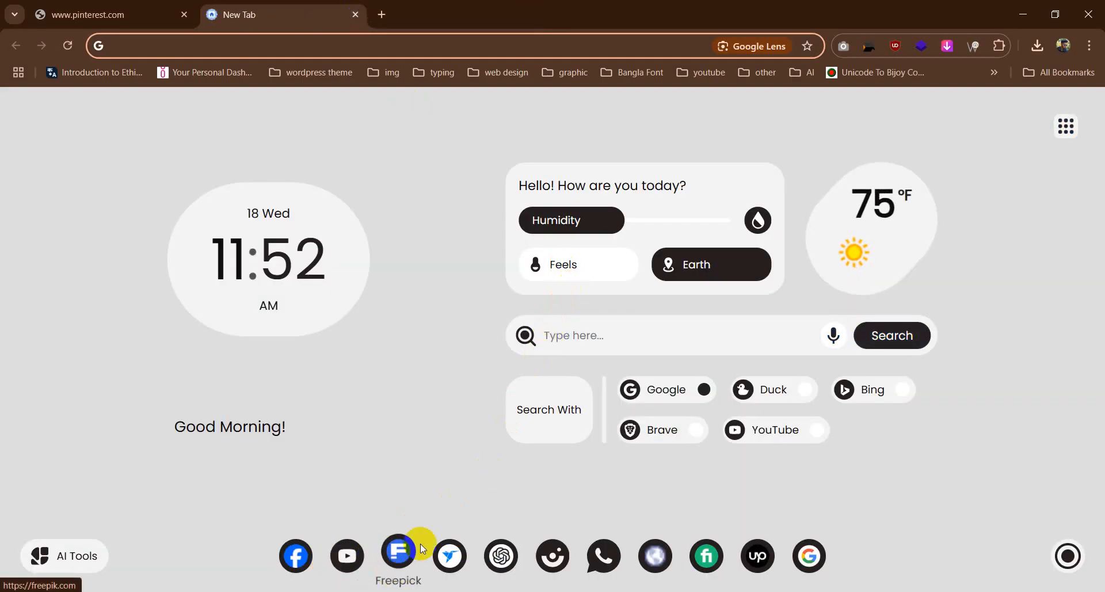
pyautogui.click(403, 558)
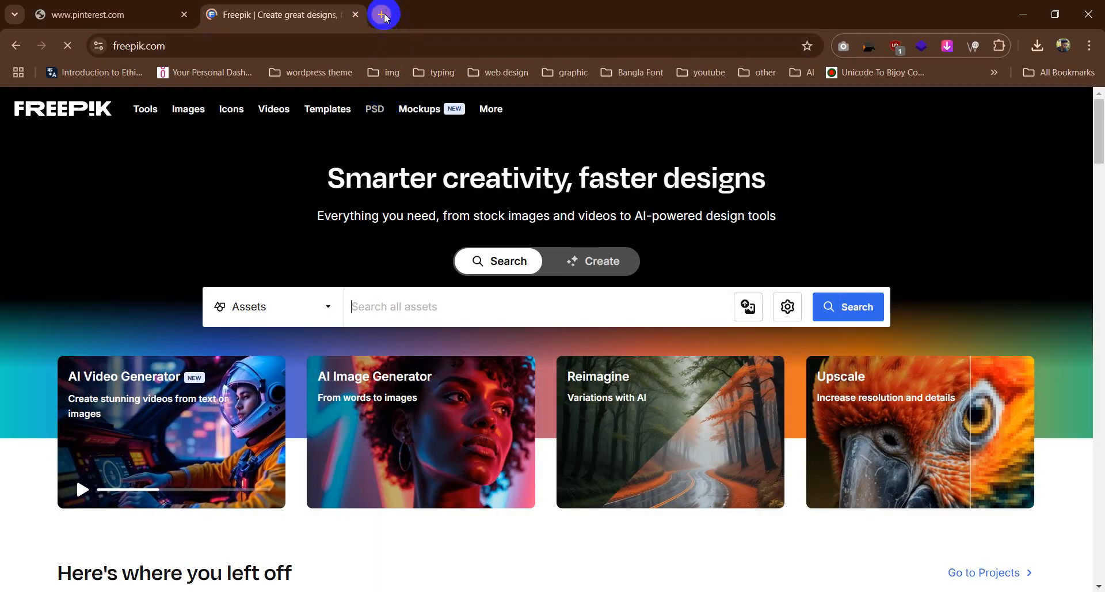
# Step: Search Google for "t shirt mockup" in a new browser tab
pyautogui.click(382, 14)
pyautogui.write('t')
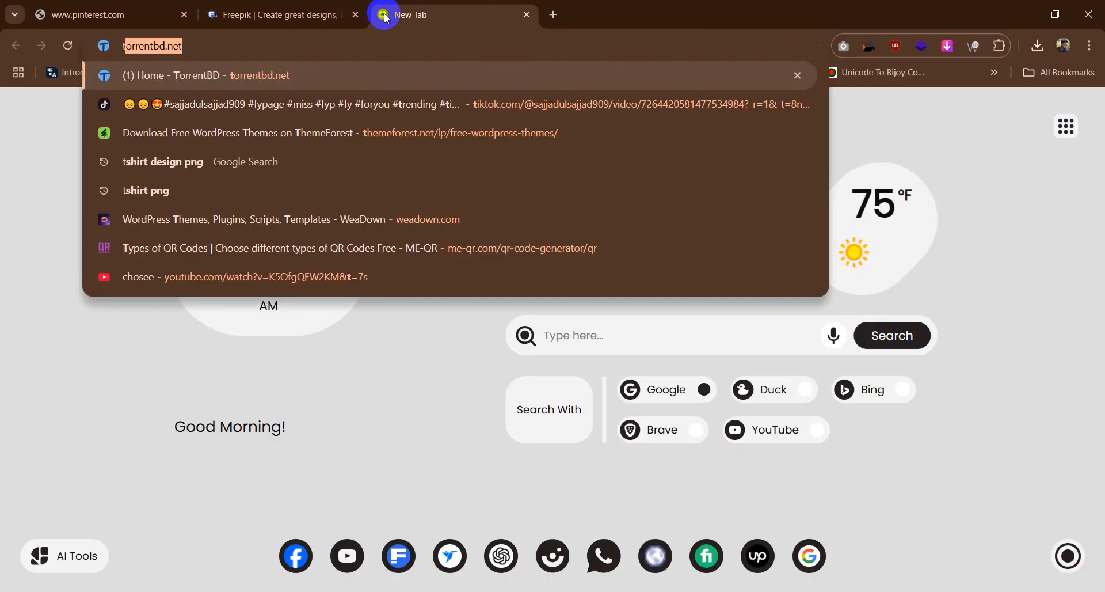
pyautogui.write('eshirt mockup')
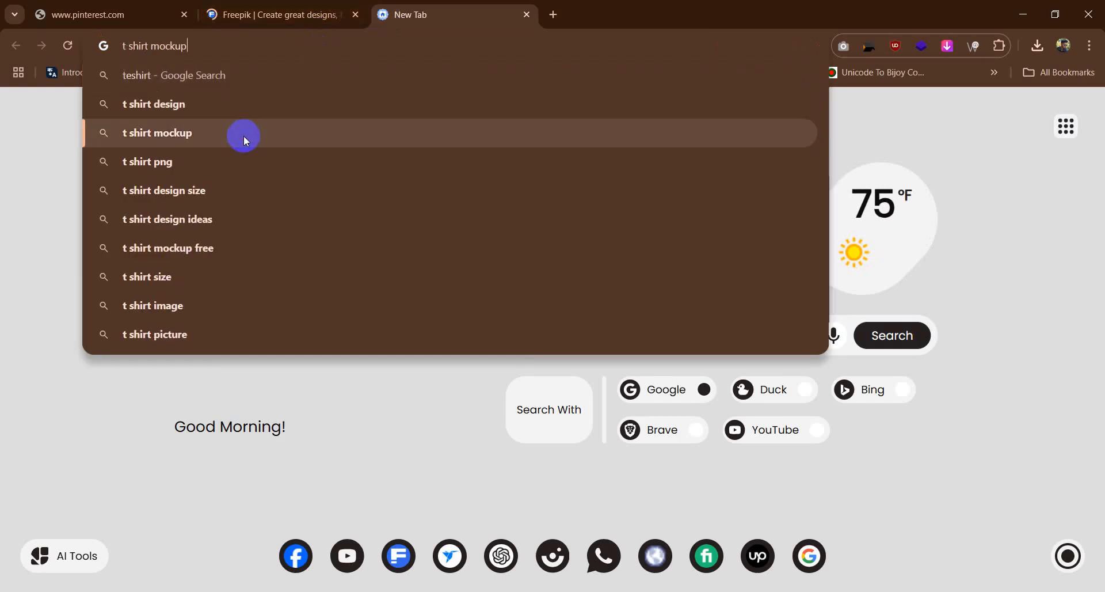
pyautogui.click(244, 134)
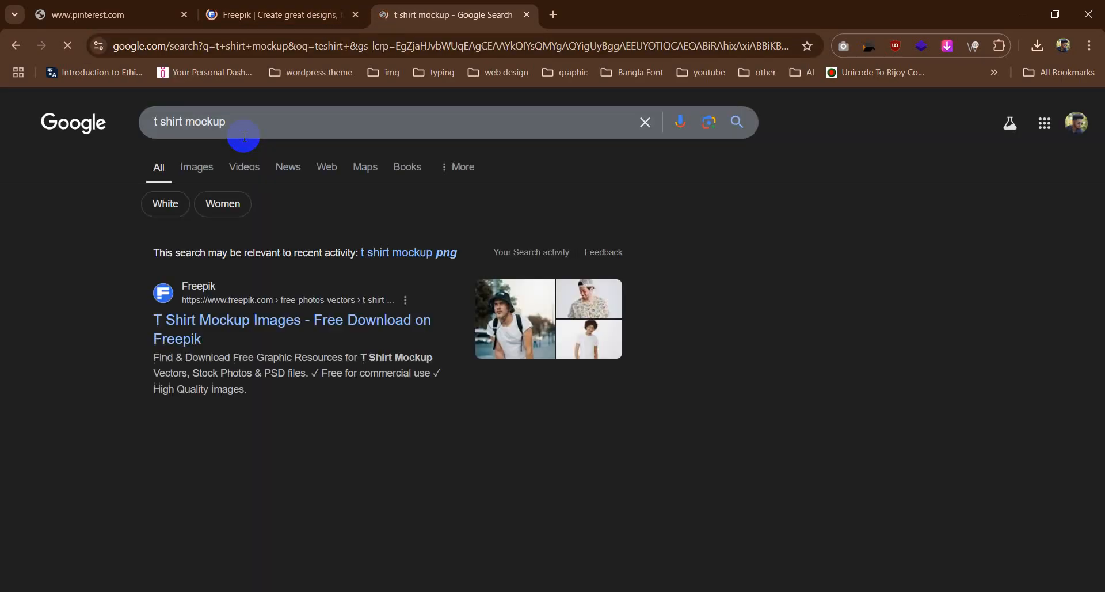
# Step: Look over the mockup search results and refine the query to "t shirt mockup free download"
pyautogui.scroll(-2, 298, 420)
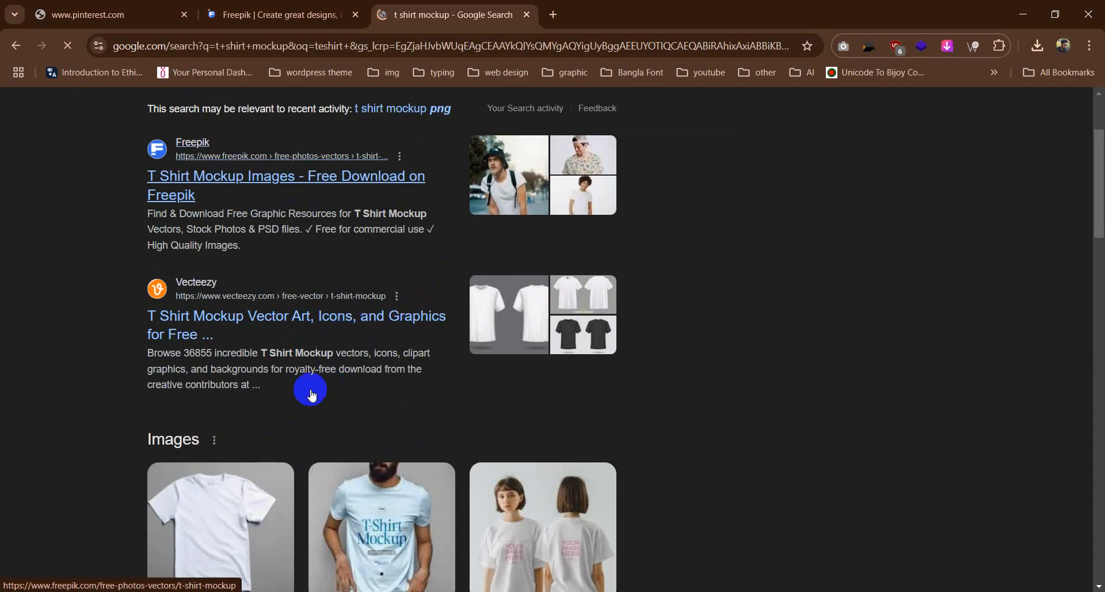
pyautogui.scroll(-4, 320, 408)
pyautogui.scroll(5, 334, 314)
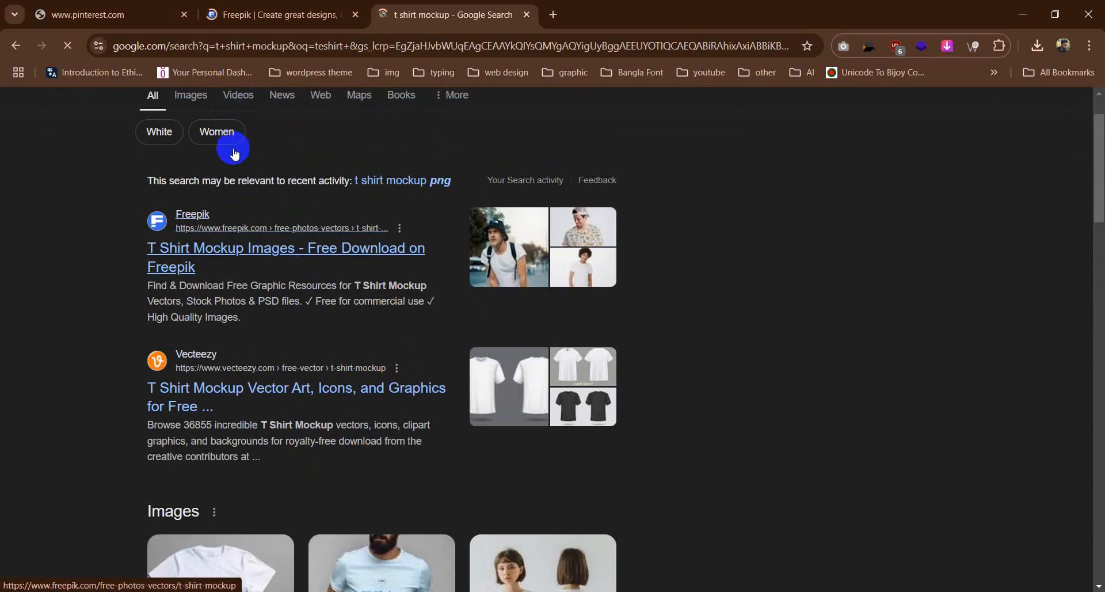
pyautogui.scroll(1, 235, 155)
pyautogui.click(240, 120)
pyautogui.write('free')
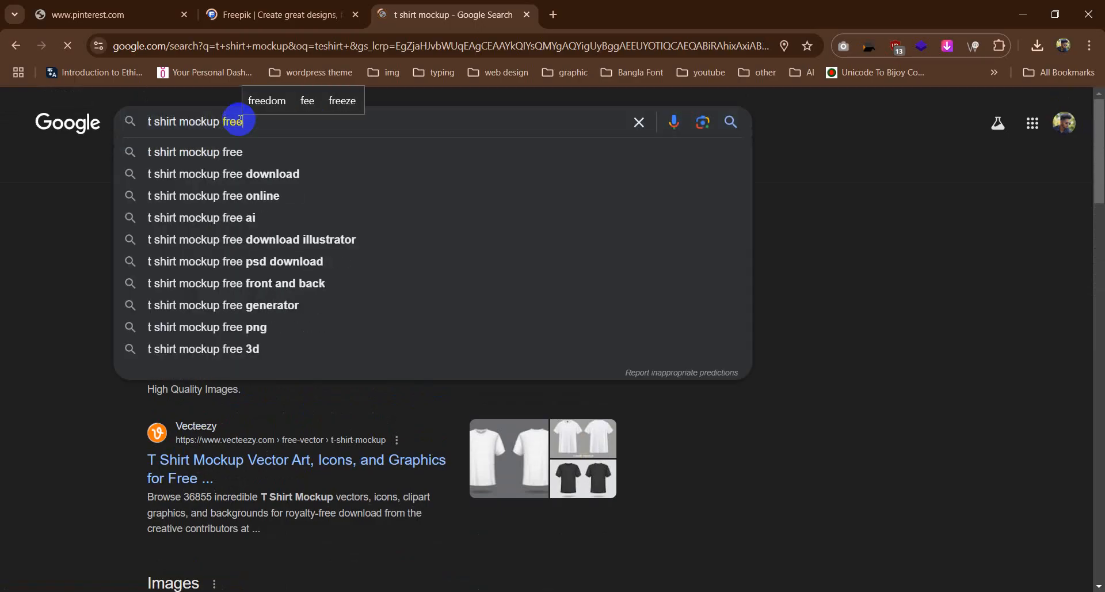
pyautogui.click(246, 174)
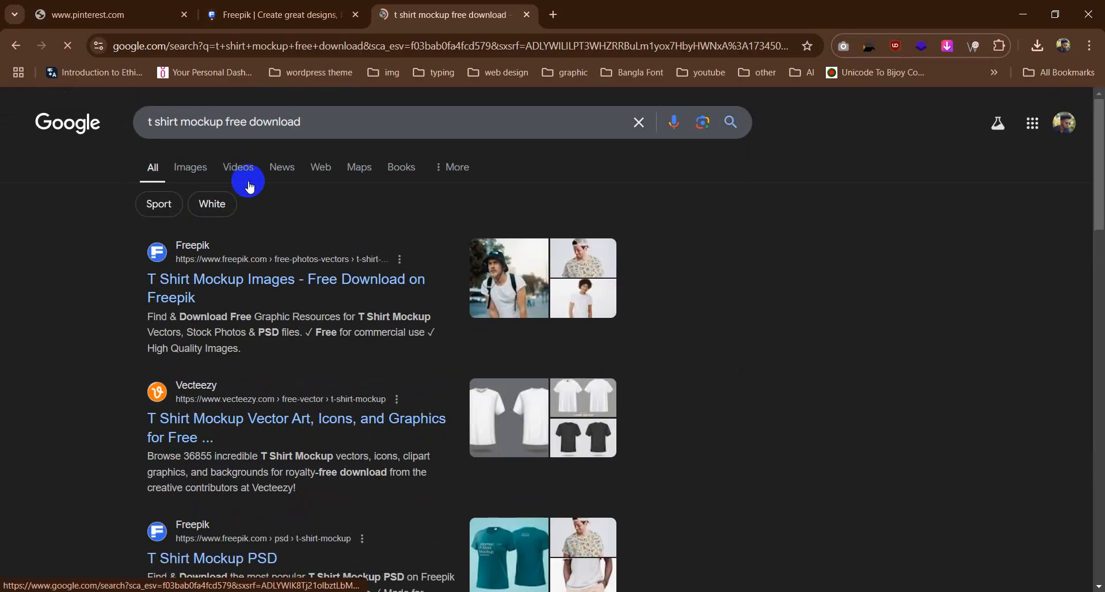
# Step: Open Freepik's "T Shirt Mockup PSD" page from the search results
pyautogui.scroll(-5, 184, 419)
pyautogui.scroll(3, 202, 368)
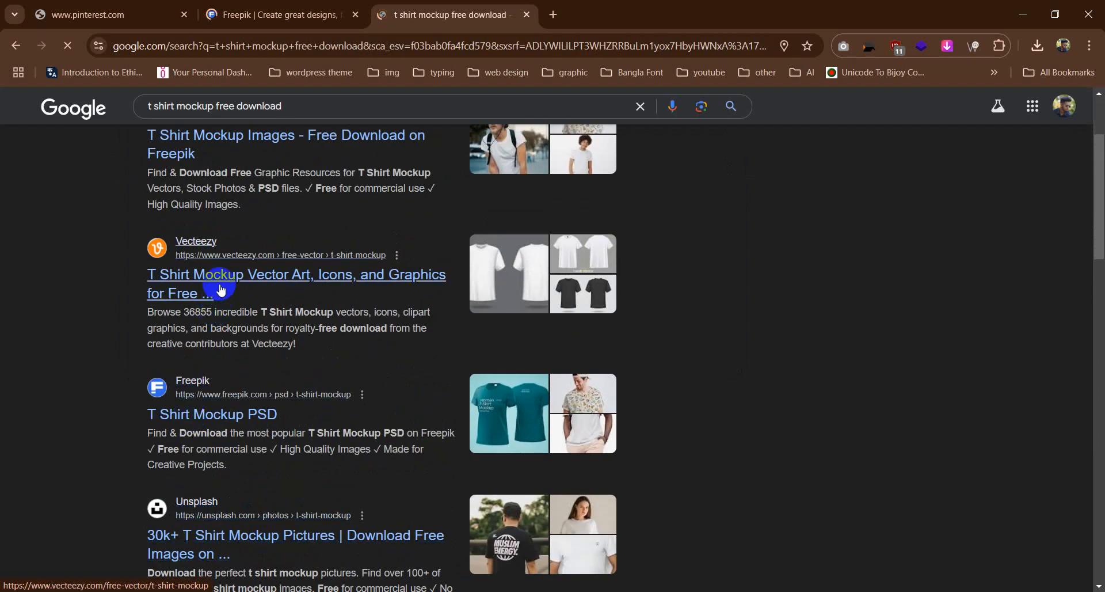
pyautogui.click(217, 421)
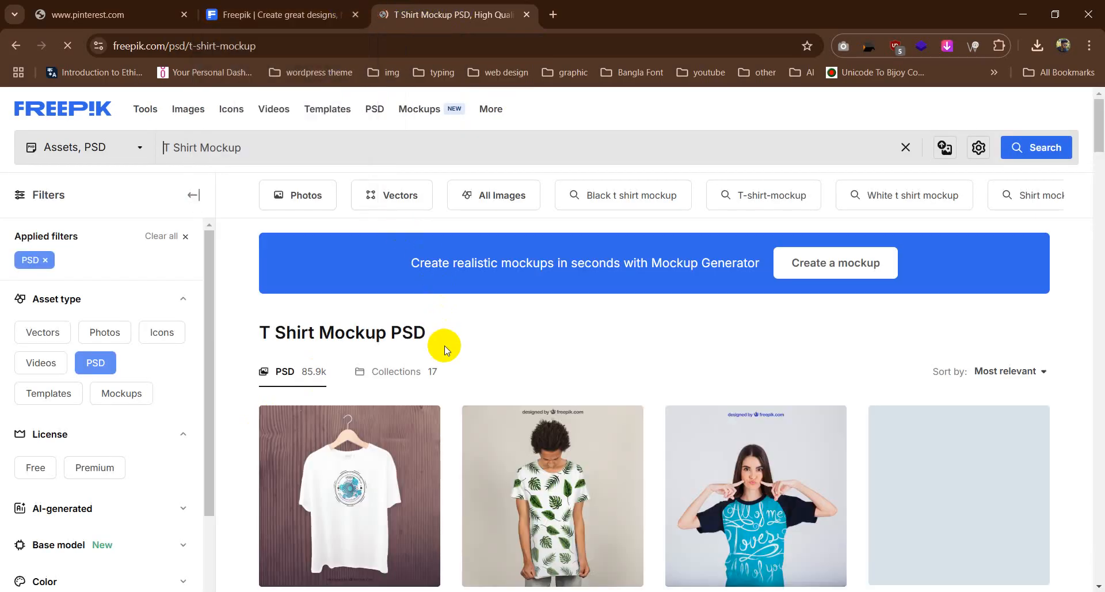
# Step: Examine the T-shirt mockups offered in Freepik's PSD results, and return to the Pinterest page
pyautogui.scroll(-5, 447, 349)
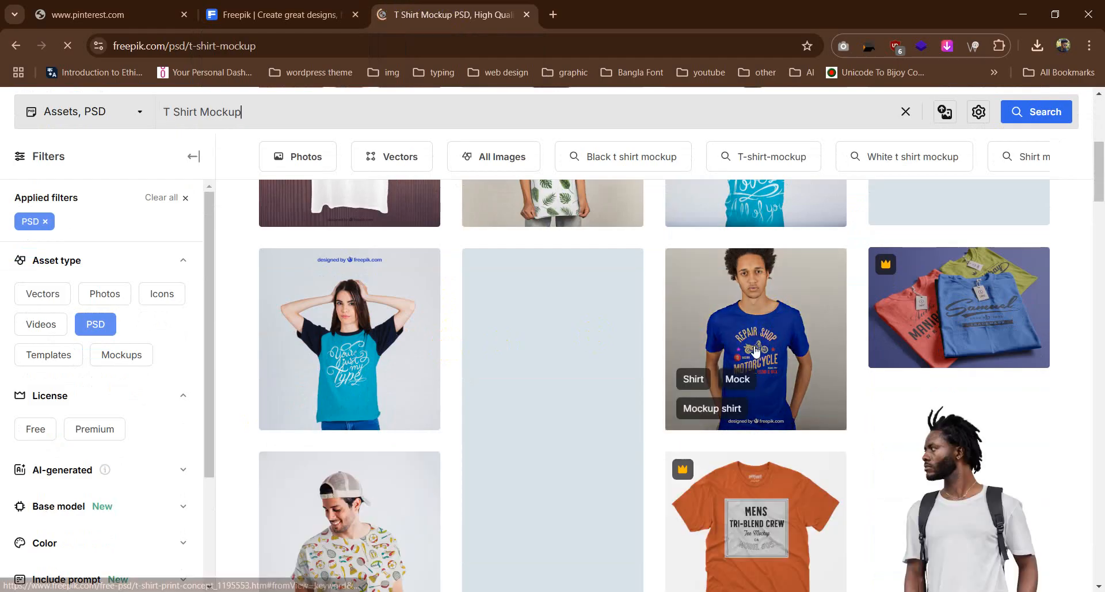
pyautogui.scroll(-3, 771, 316)
pyautogui.scroll(-3, 812, 317)
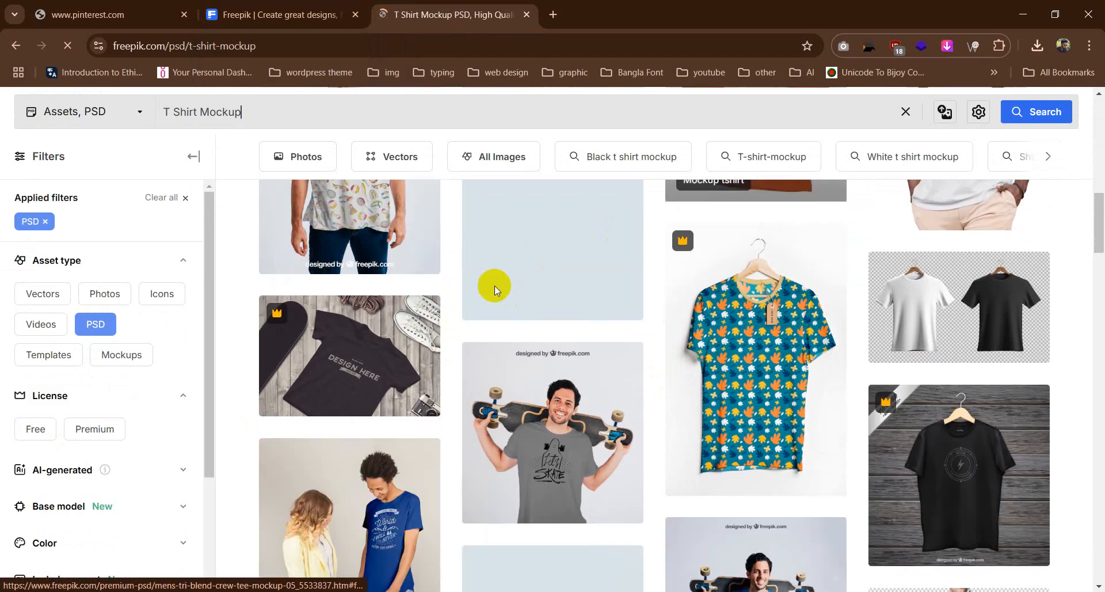
pyautogui.scroll(-10, 493, 284)
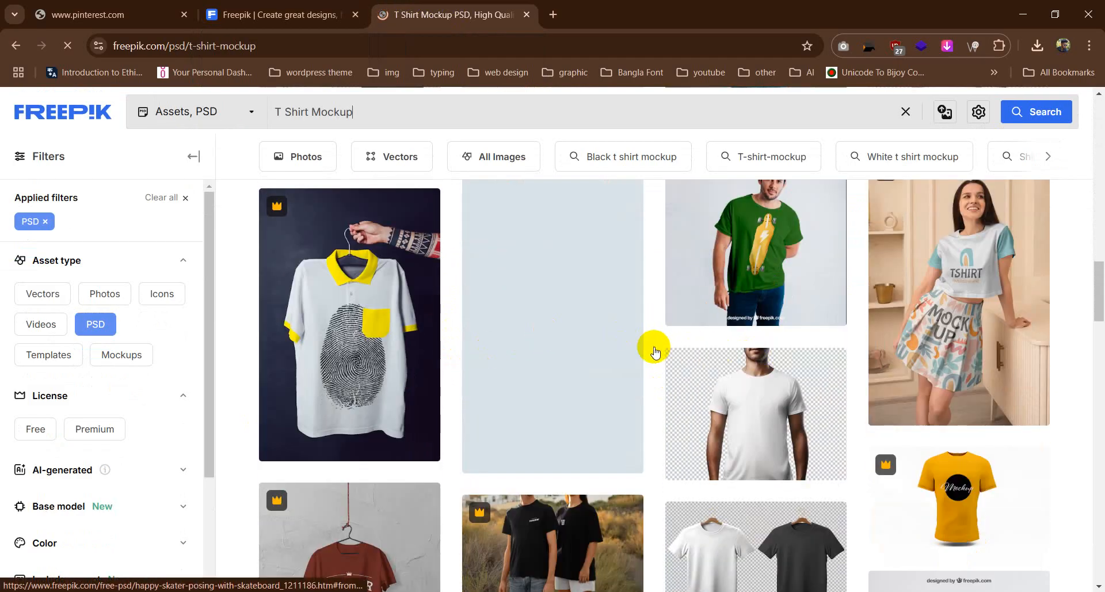
pyautogui.scroll(-10, 651, 346)
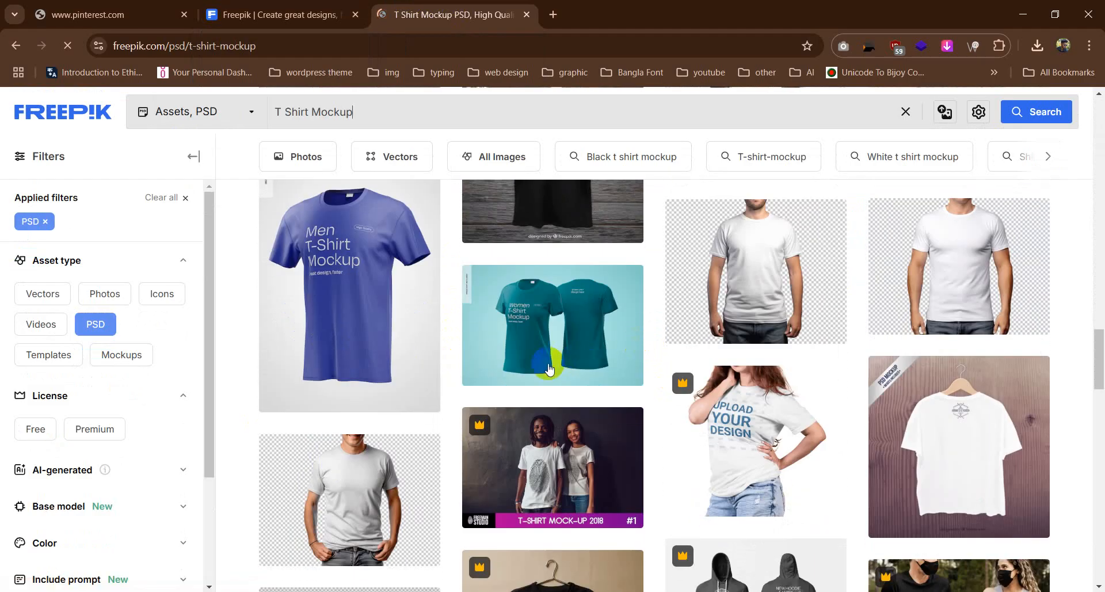
pyautogui.scroll(3, 313, 308)
pyautogui.scroll(-3, 315, 319)
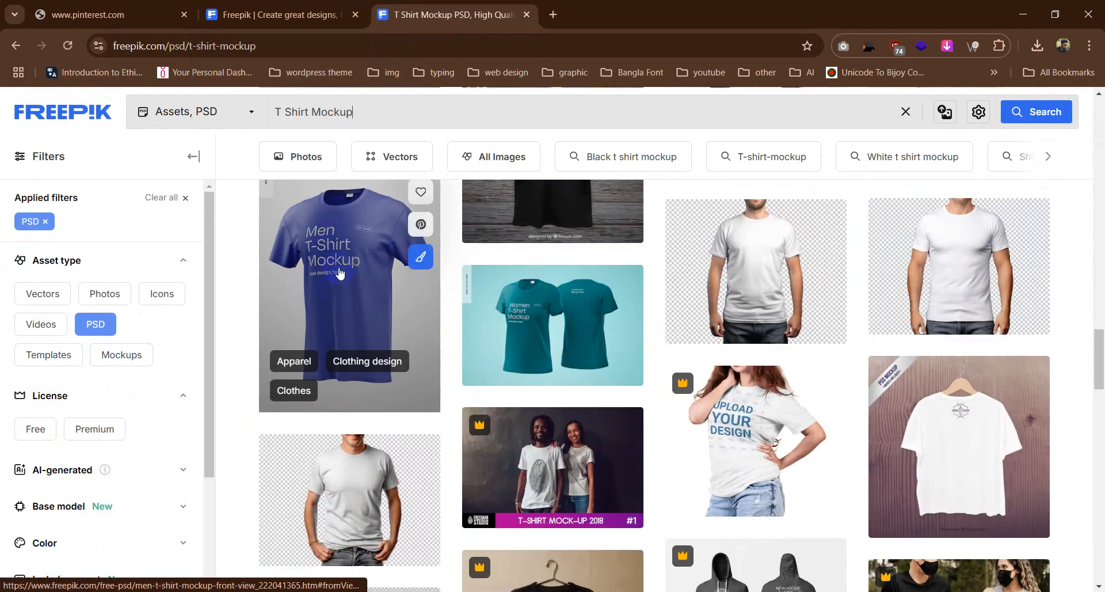
pyautogui.scroll(-4, 551, 351)
pyautogui.scroll(5, 552, 352)
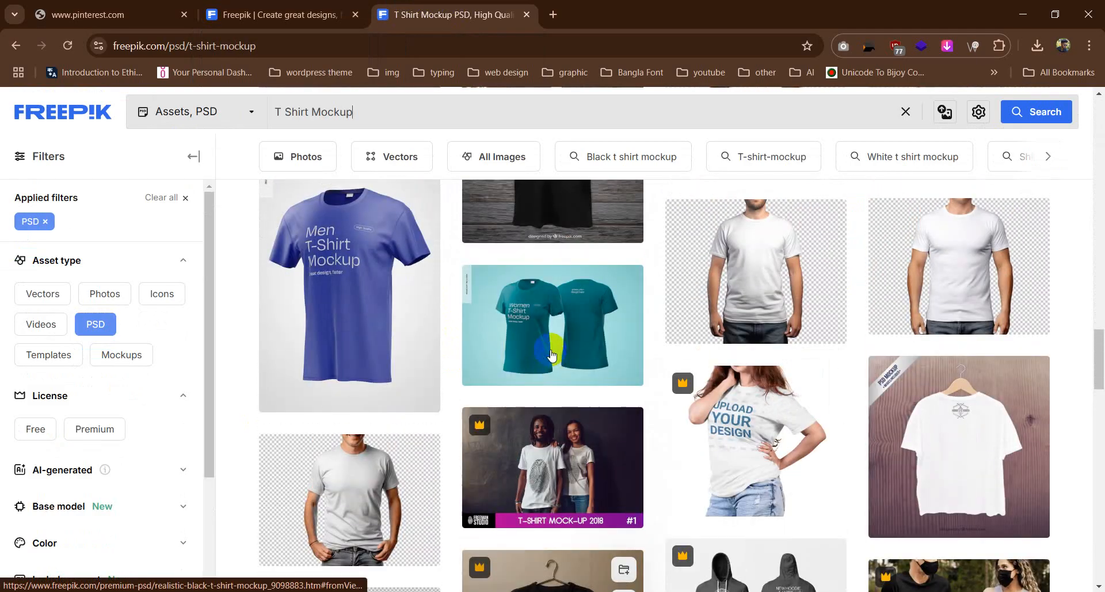
pyautogui.scroll(-6, 552, 351)
pyautogui.scroll(5, 551, 347)
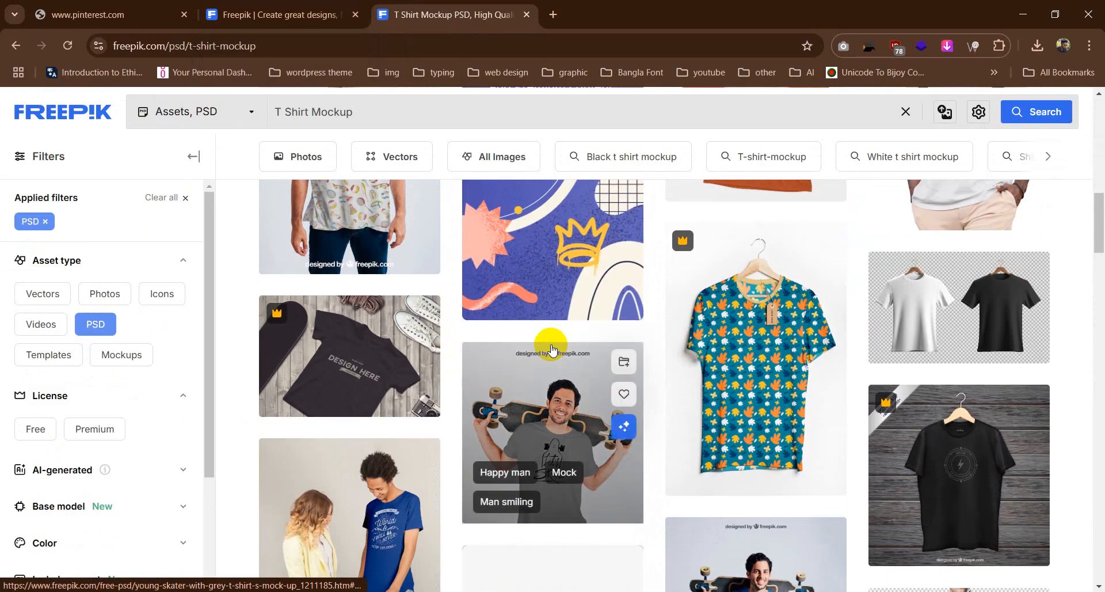
pyautogui.scroll(4, 554, 338)
pyautogui.scroll(3, 553, 342)
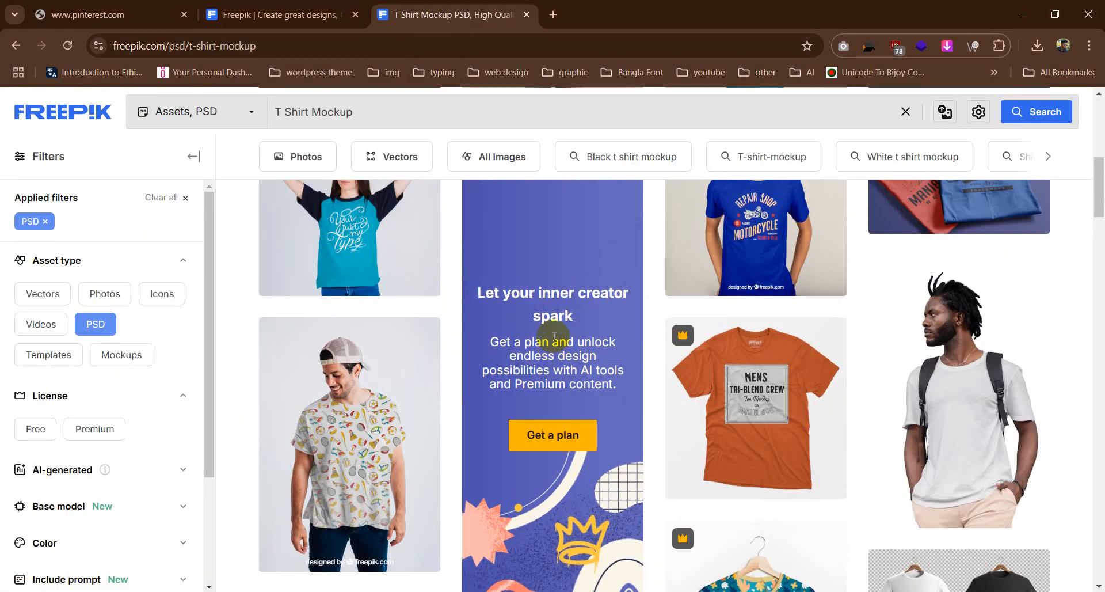
pyautogui.click(58, 5)
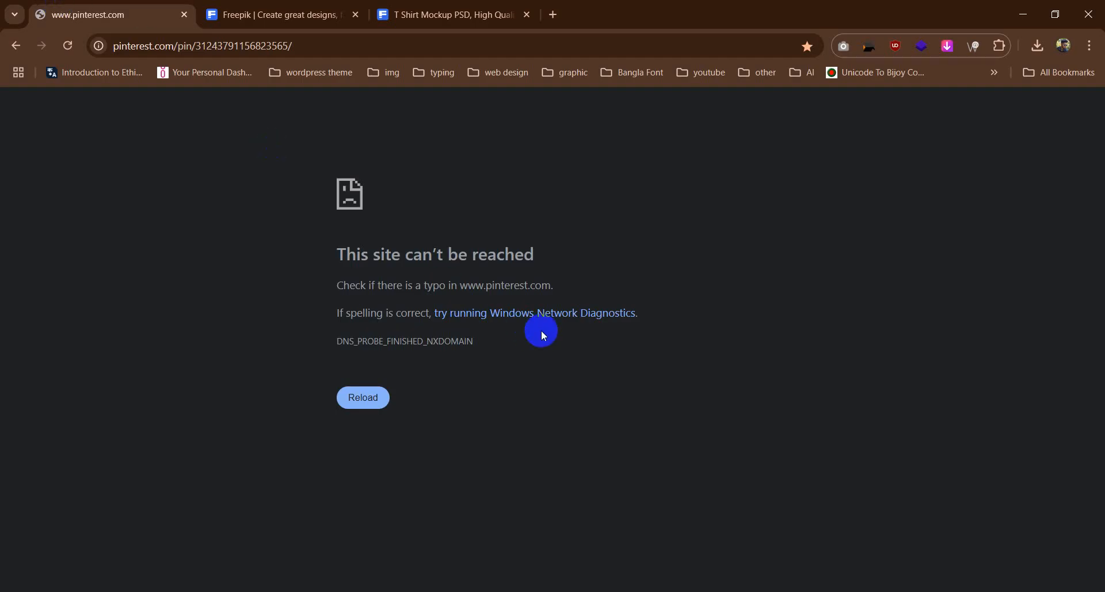
# Step: Open the free mockup of a white T-shirt on a hanger from Freepik's T-shirt mockup results
pyautogui.click(519, 9)
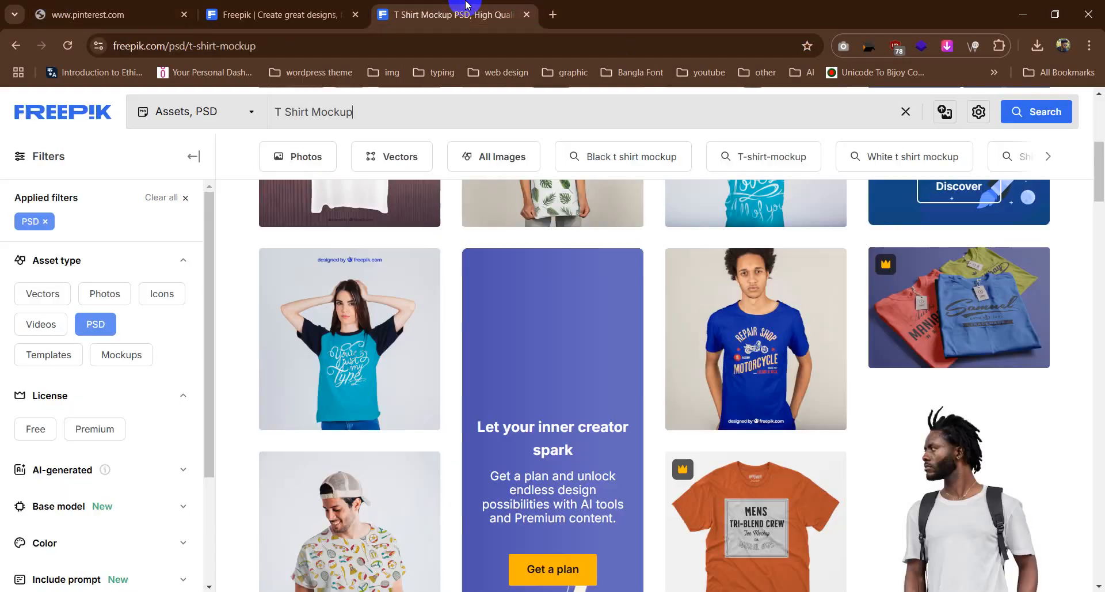
pyautogui.scroll(-3, 488, 389)
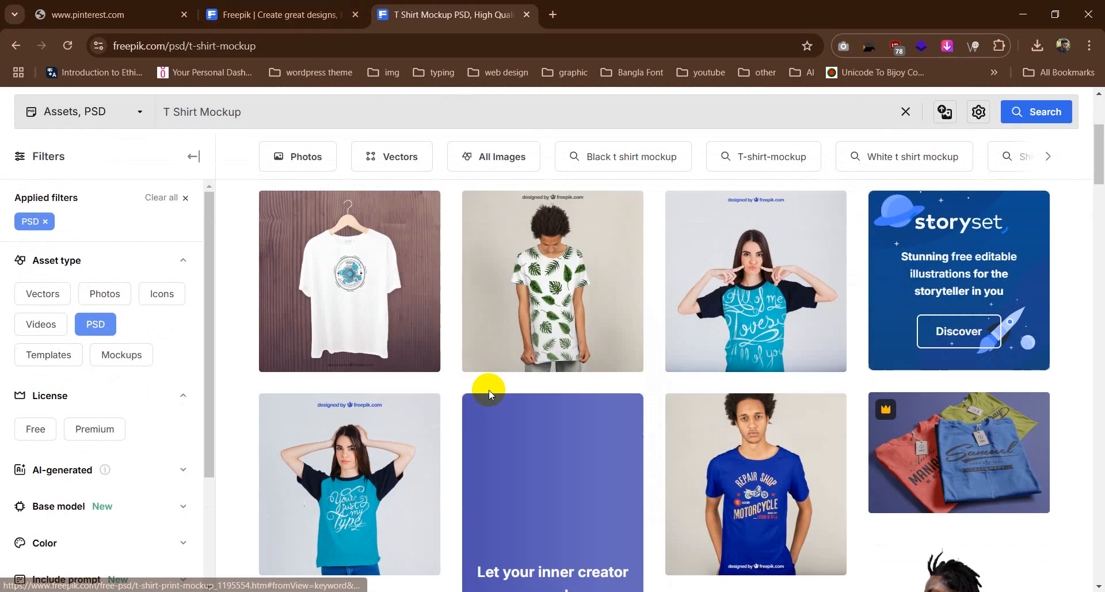
pyautogui.click(382, 237)
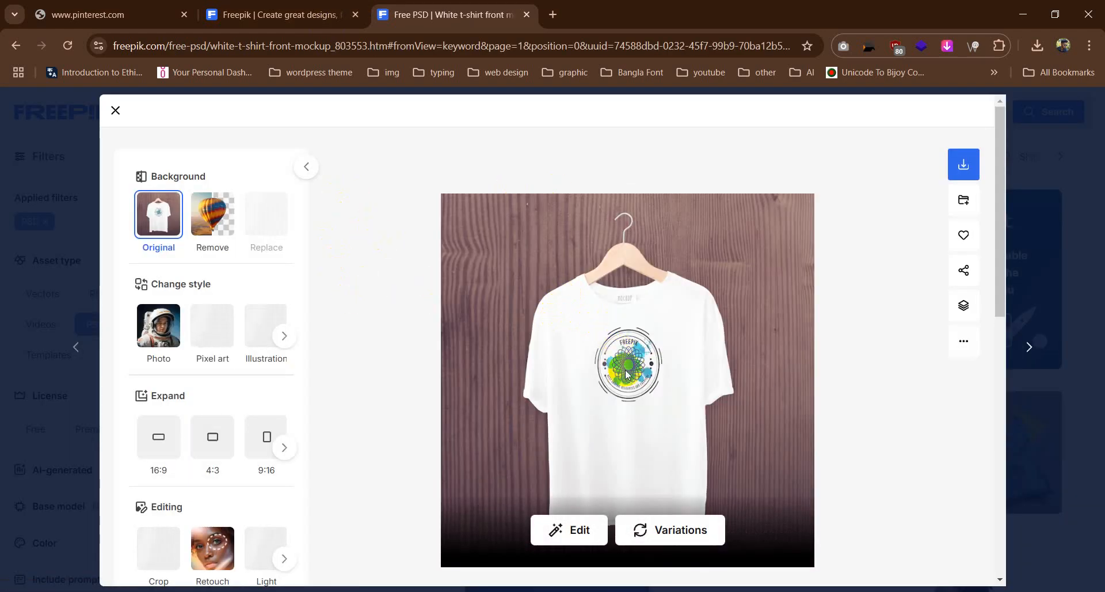
pyautogui.scroll(-2, 654, 377)
pyautogui.scroll(-3, 653, 377)
pyautogui.scroll(5, 654, 380)
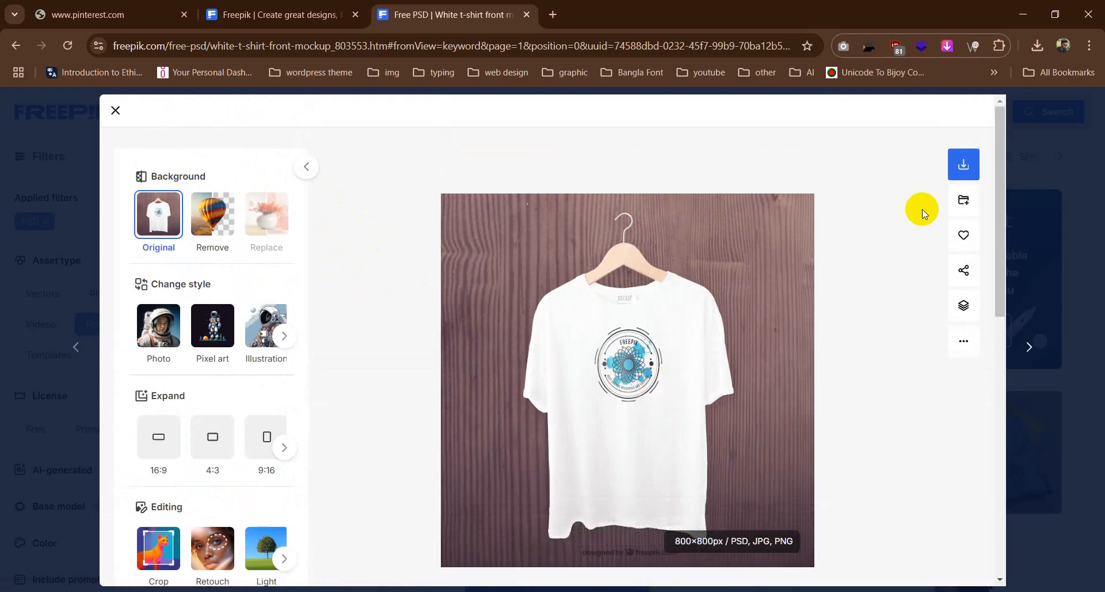
# Step: Download the white T-shirt mockup for free as white-t-shirt-front-mockup.zip
pyautogui.click(965, 167)
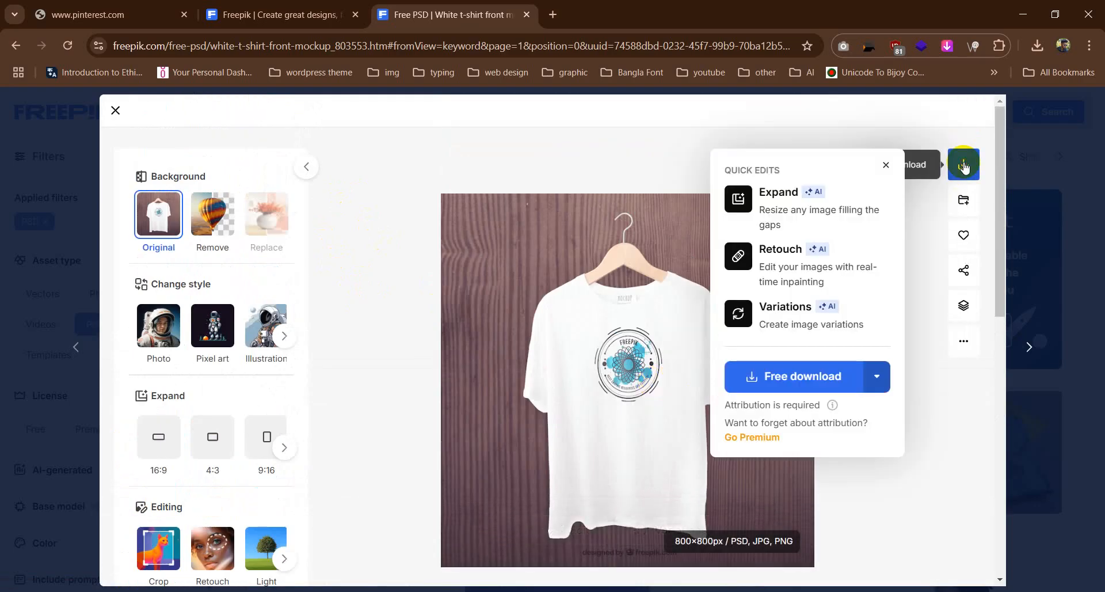
pyautogui.click(804, 377)
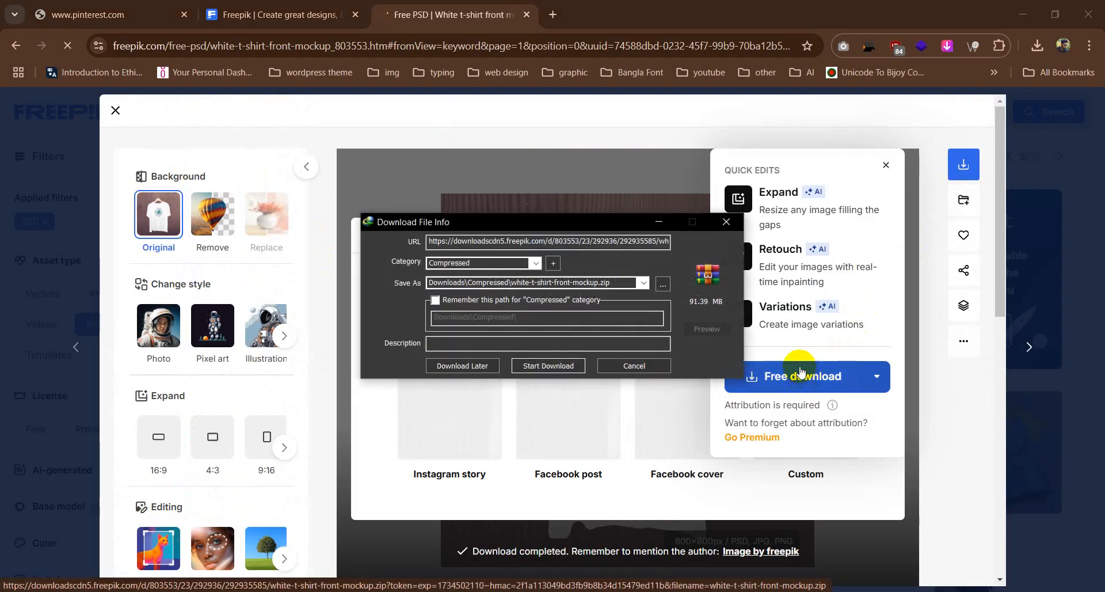
pyautogui.click(544, 365)
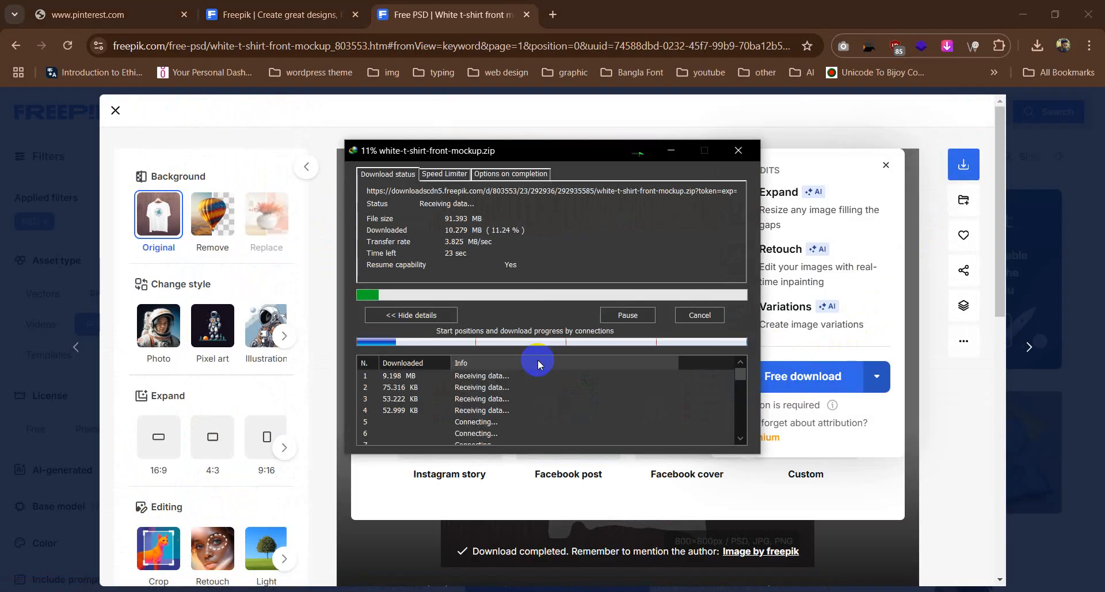
# Step: Close the Freepik tabs and the browser window while the mockup download runs
pyautogui.click(357, 16)
pyautogui.click(358, 17)
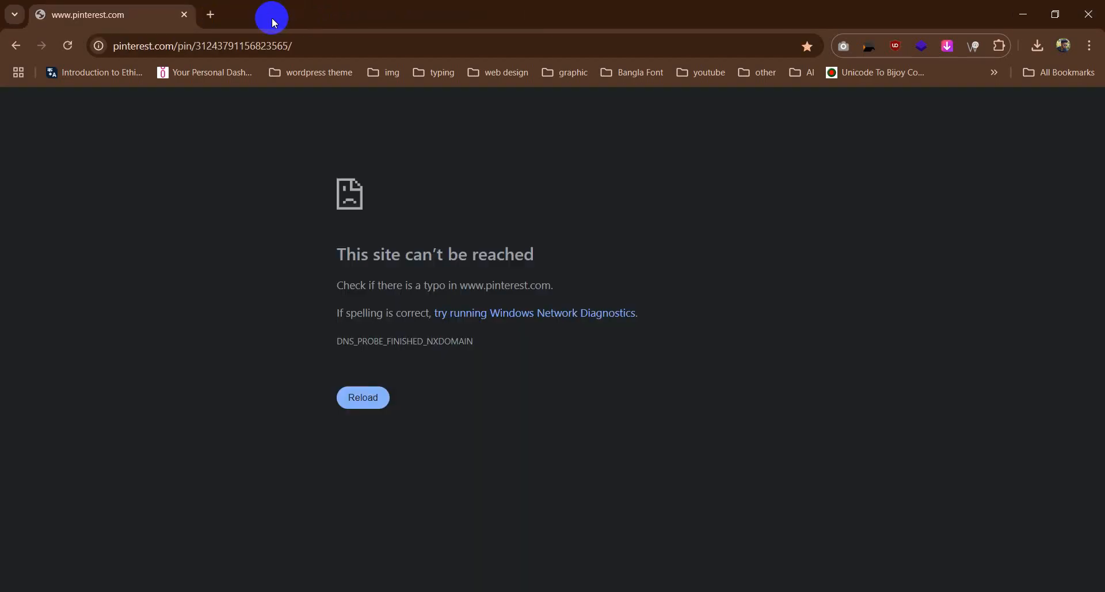
pyautogui.click(1089, 14)
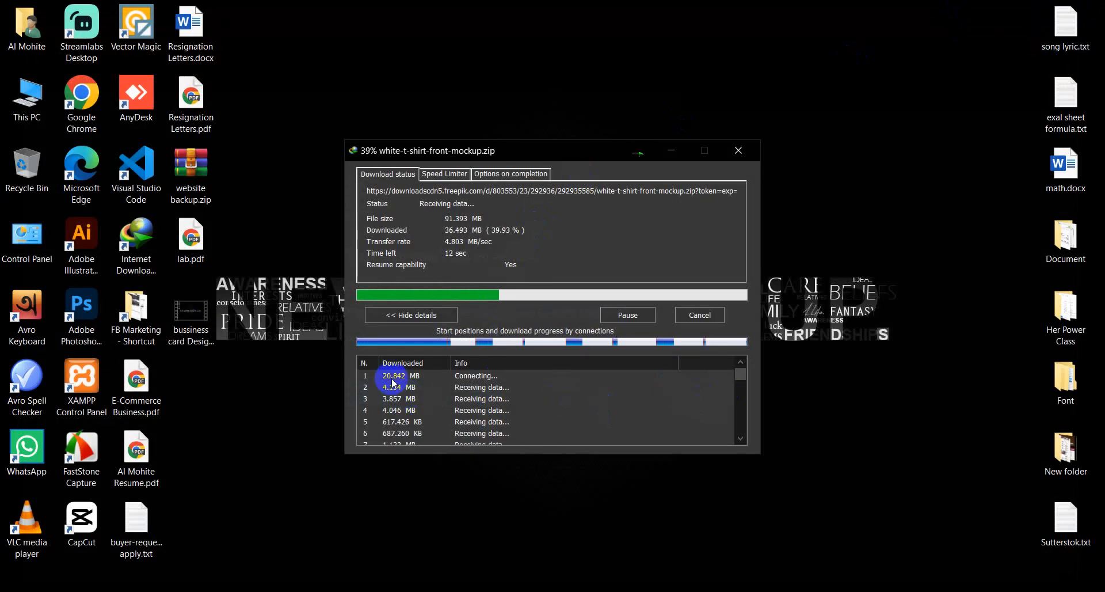
# Step: Open the downloaded mockup archive and load "mockup white t-shirt-Front.psd" from it into Photoshop
pyautogui.click(439, 313)
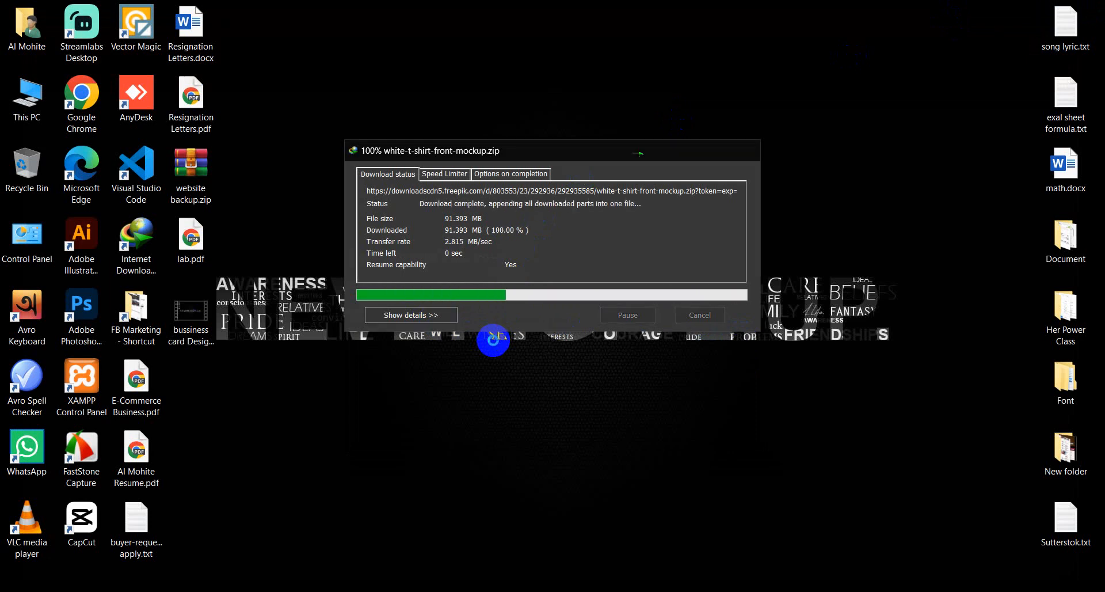
pyautogui.click(458, 347)
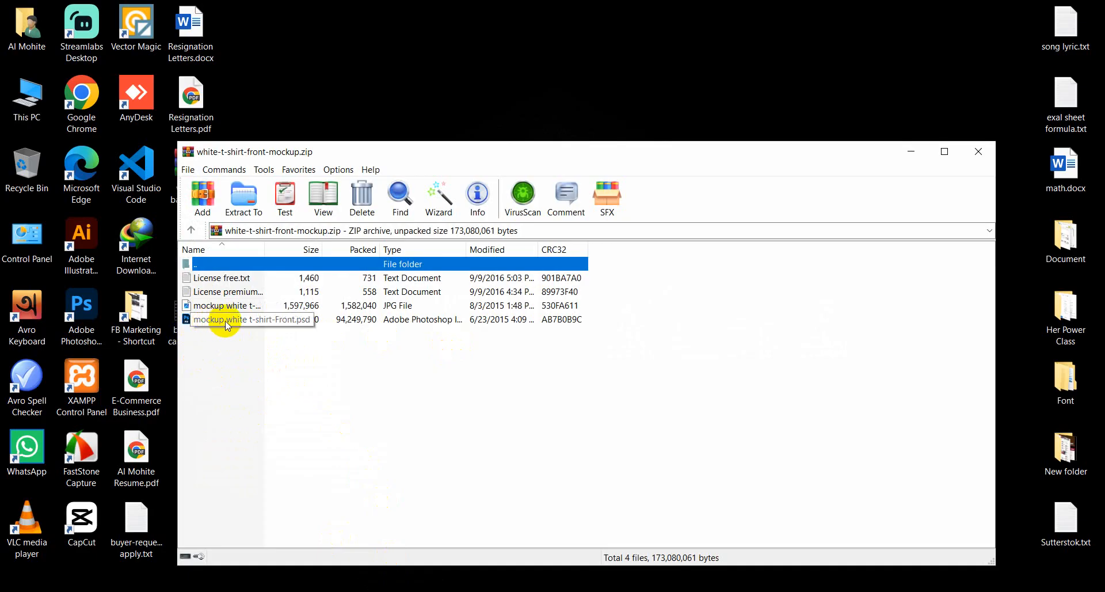
pyautogui.doubleClick(310, 323)
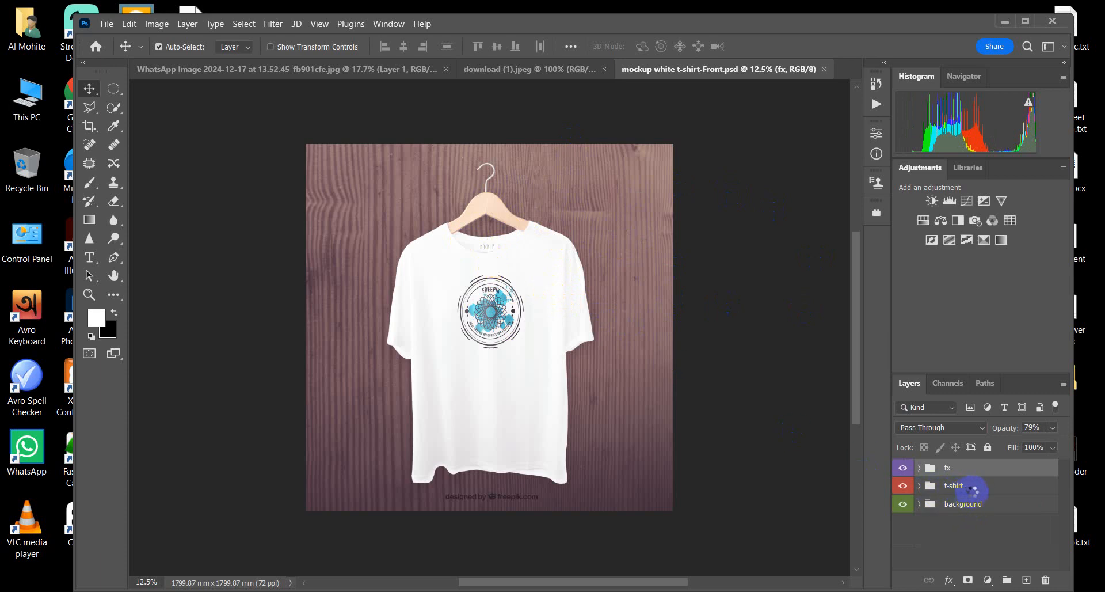
# Step: Expand the t-shirt group and toggle the print layer's visibility to check which artwork it controls
pyautogui.click(919, 486)
pyautogui.scroll(-1, 963, 528)
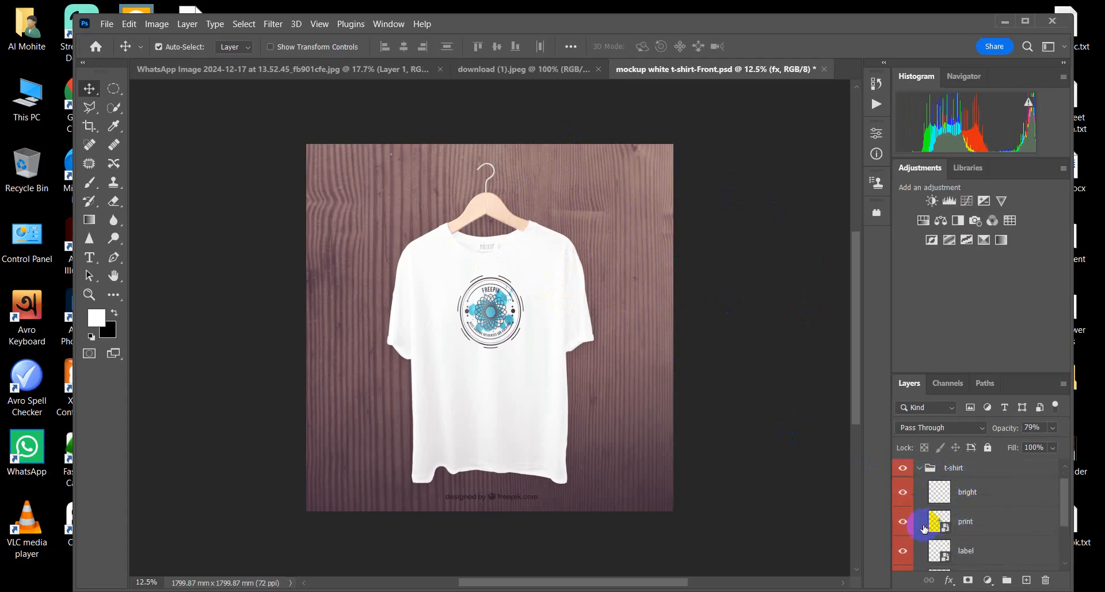
pyautogui.click(903, 523)
pyautogui.click(903, 524)
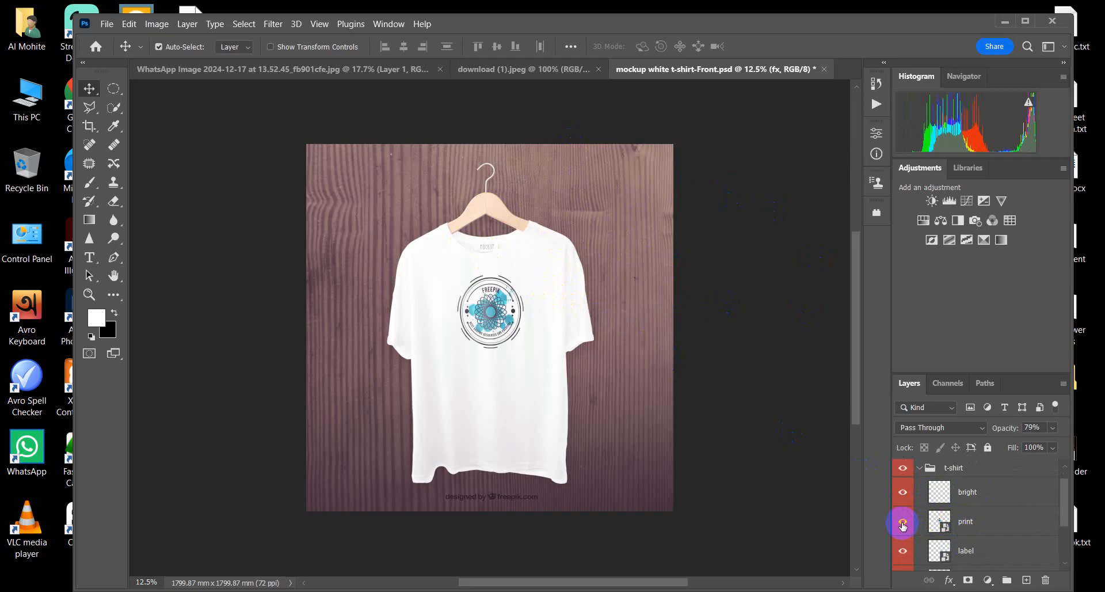
pyautogui.click(903, 524)
pyautogui.click(903, 525)
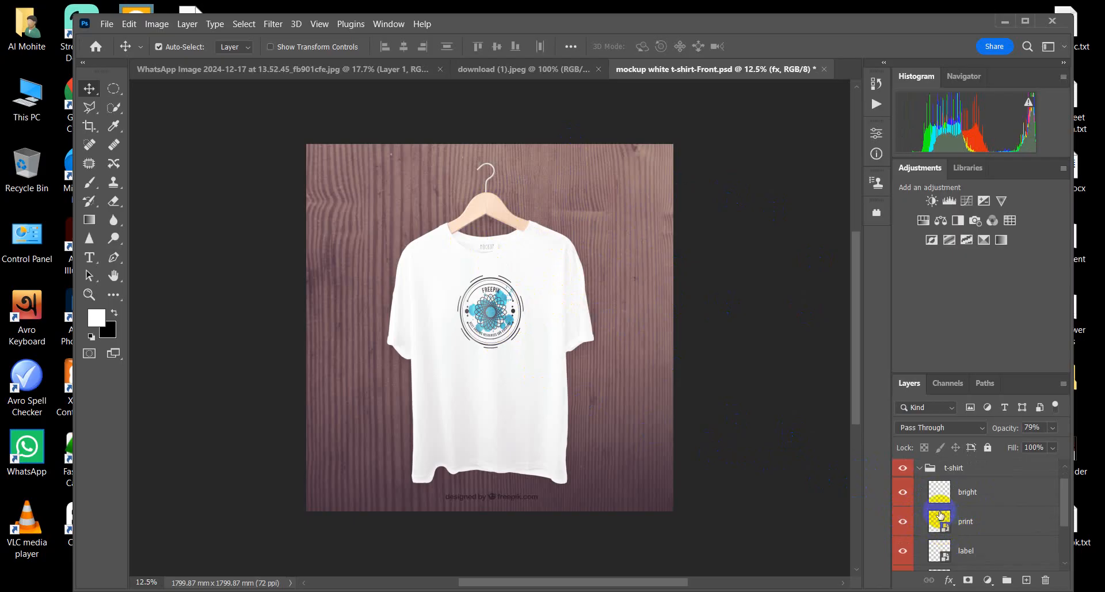
# Step: Open the print layer's smart object contents and hide the Your Logo and Watercolor layers
pyautogui.doubleClick(939, 514)
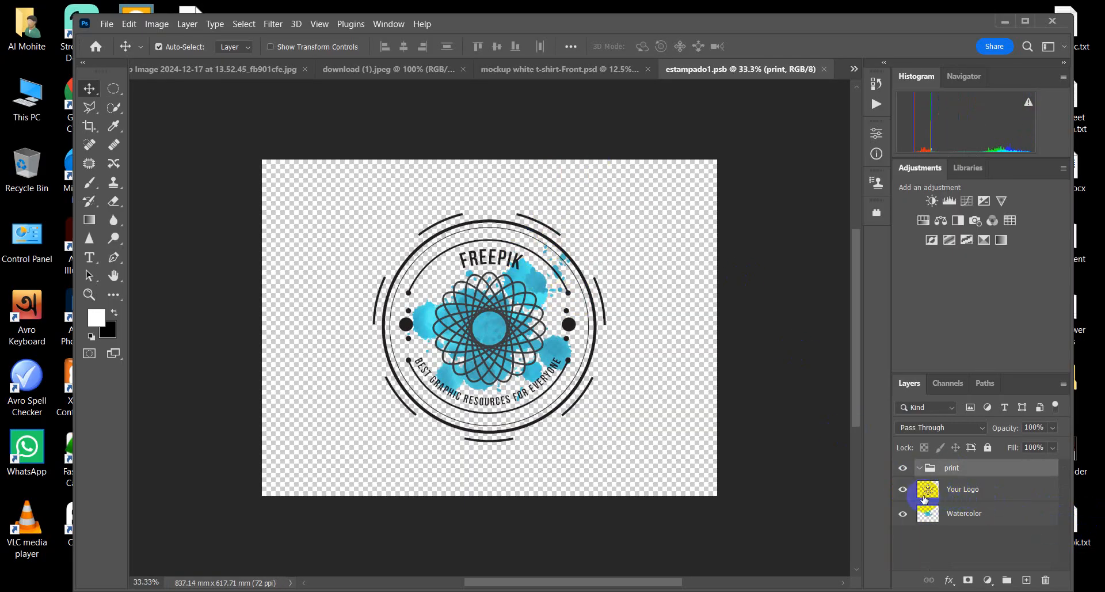
pyautogui.click(904, 489)
pyautogui.click(904, 514)
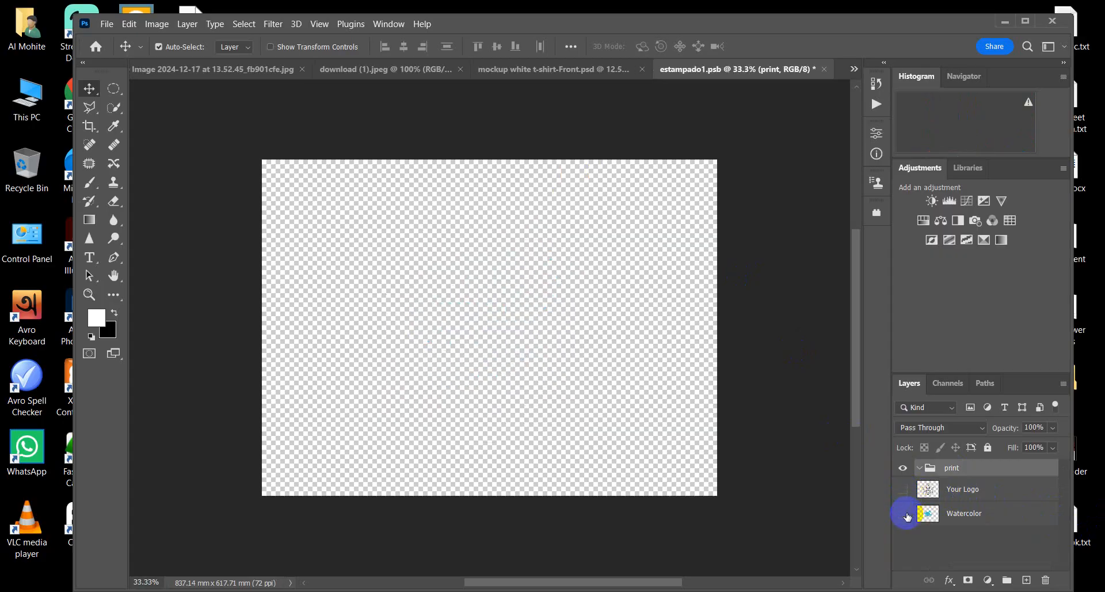
# Step: Open the "Make Your Move" lettering image download.png from the Downloads folder
pyautogui.click(102, 25)
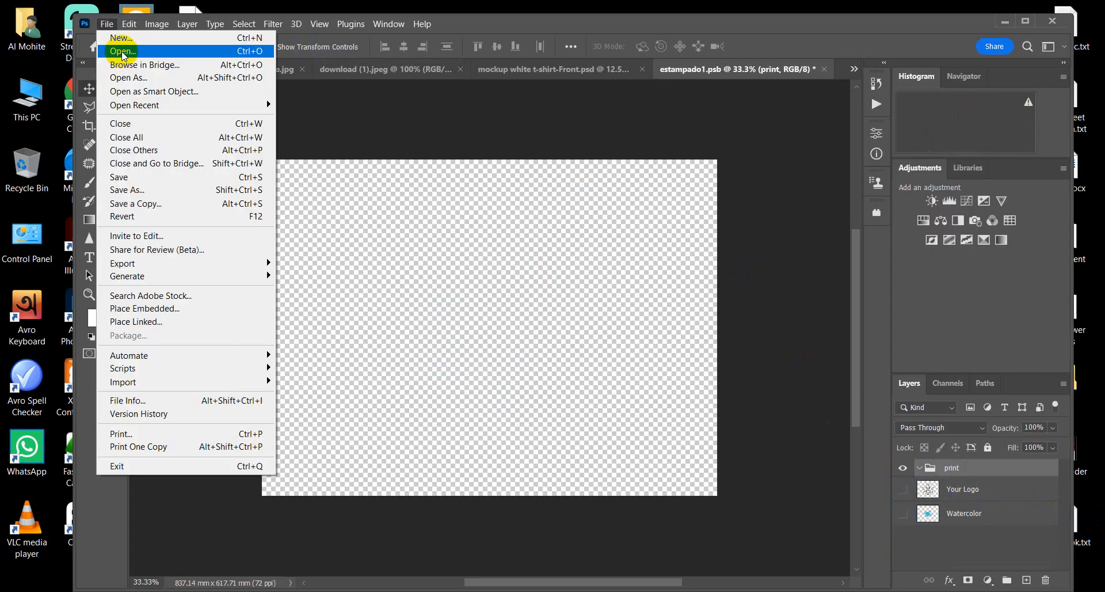
pyautogui.click(122, 48)
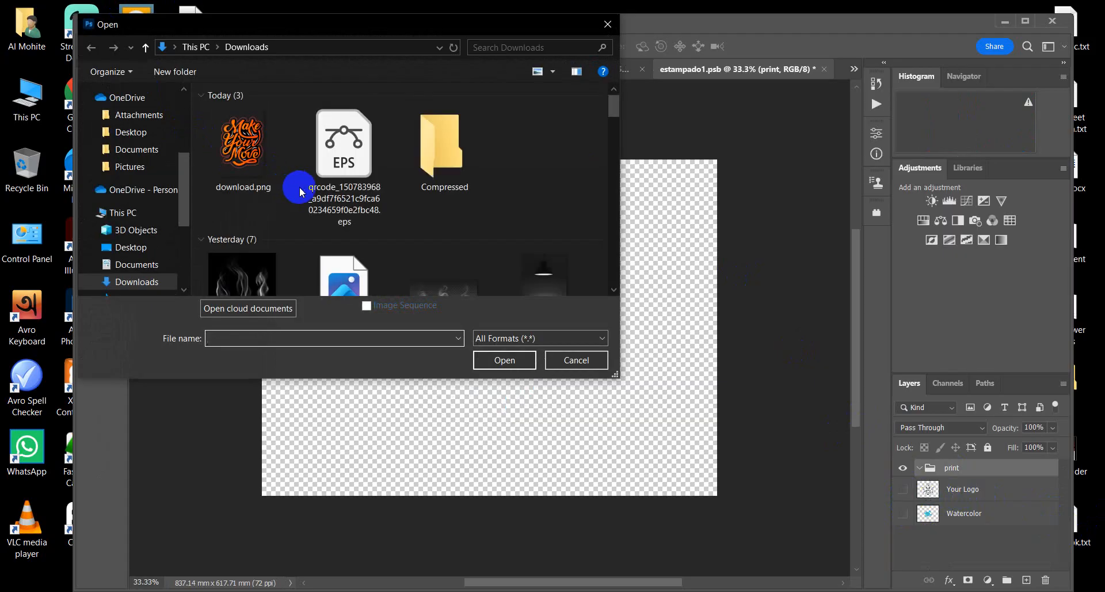
pyautogui.click(242, 149)
pyautogui.click(518, 360)
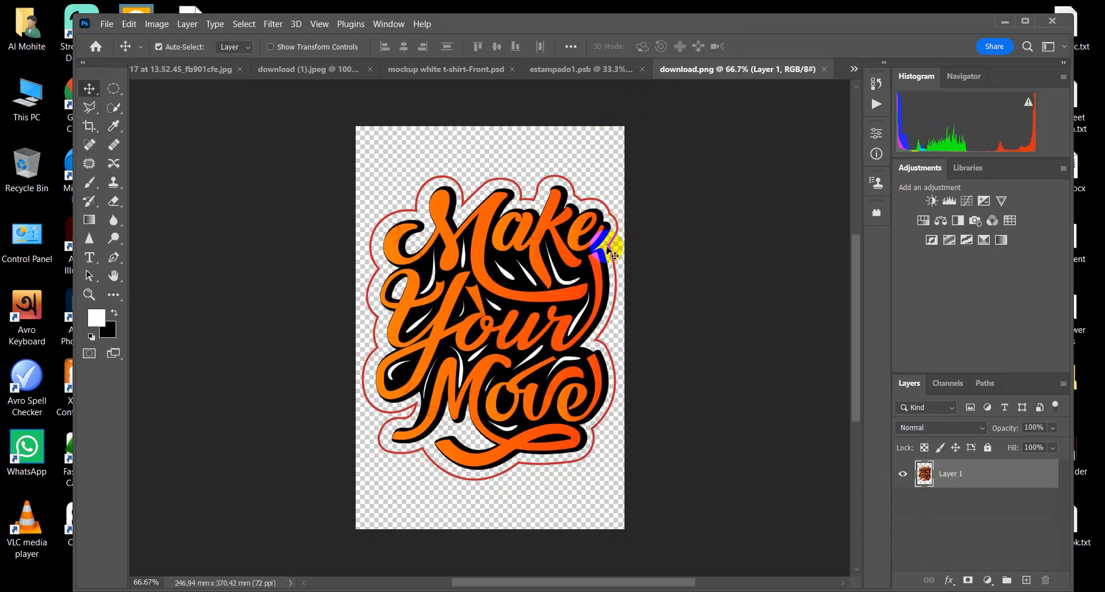
# Step: Try to transfer the "Make Your Move" lettering from download.png into the estampado1.psb document
pyautogui.moveTo(541, 183); pyautogui.dragTo(571, 69)
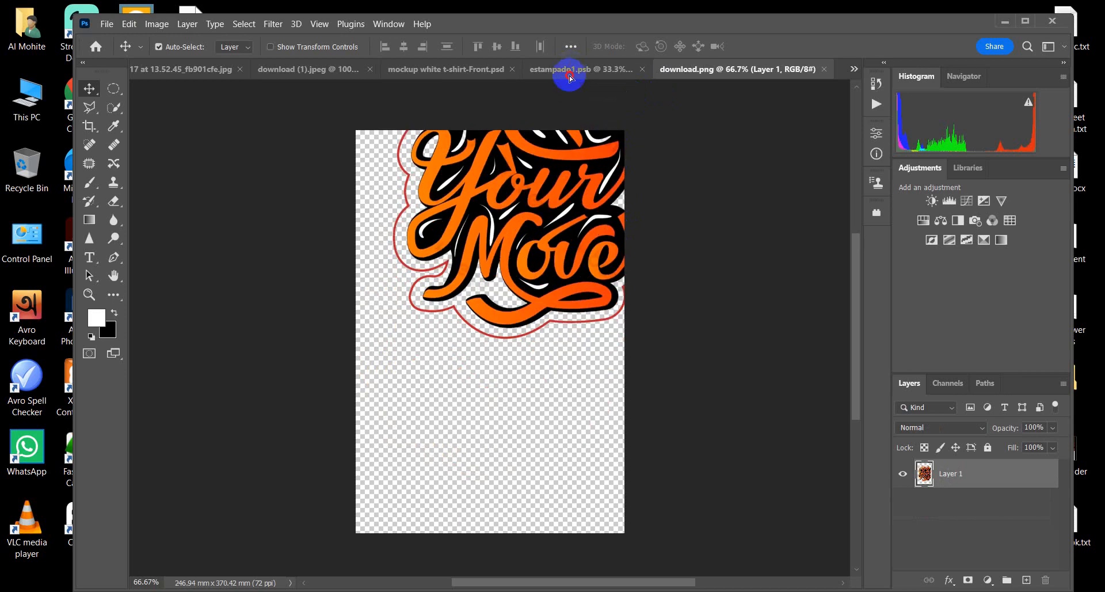
pyautogui.click(570, 73)
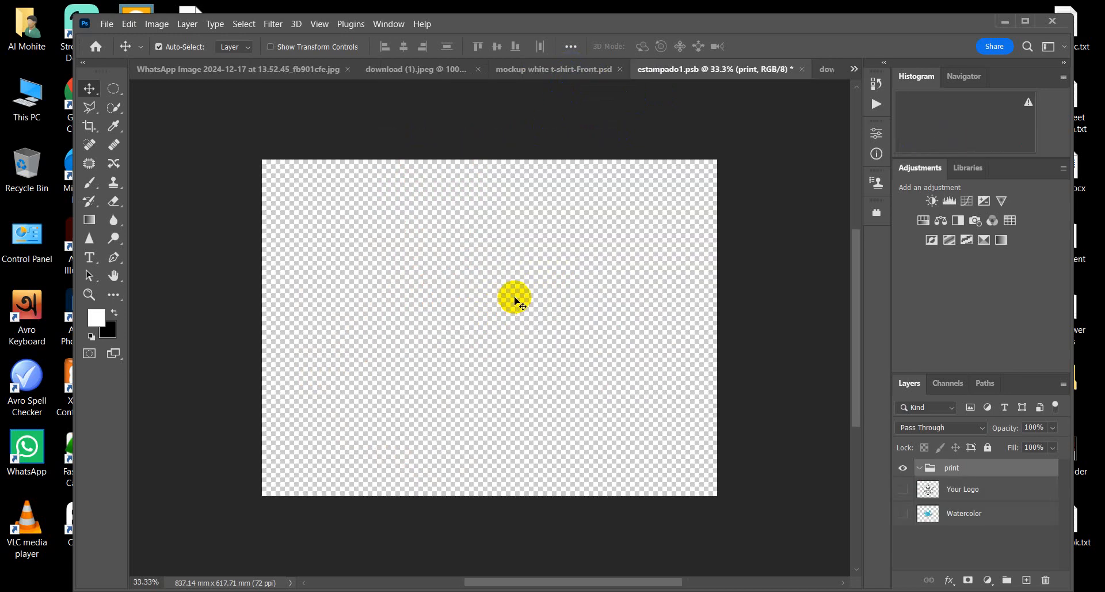
pyautogui.click(514, 301)
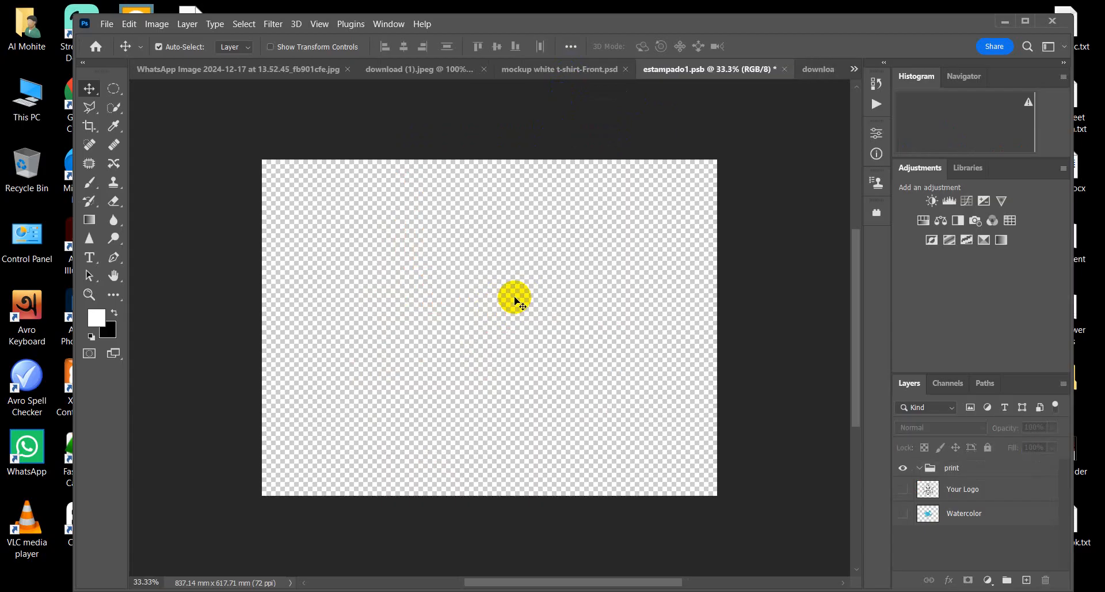
# Step: Close the WhatsApp child photo and download (1).jpeg without saving their changes
pyautogui.click(348, 70)
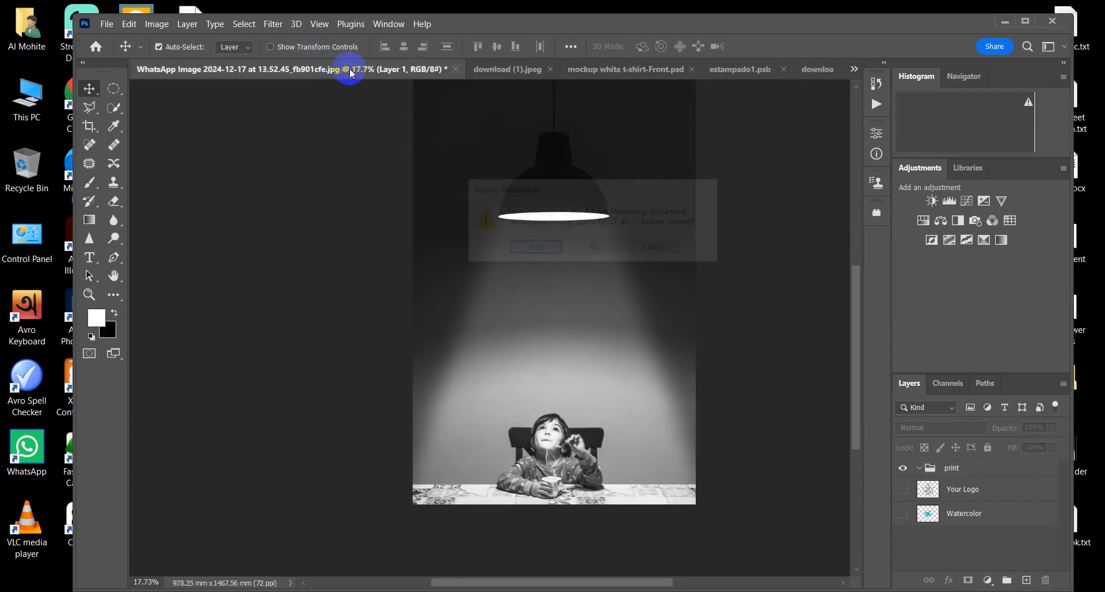
pyautogui.click(594, 247)
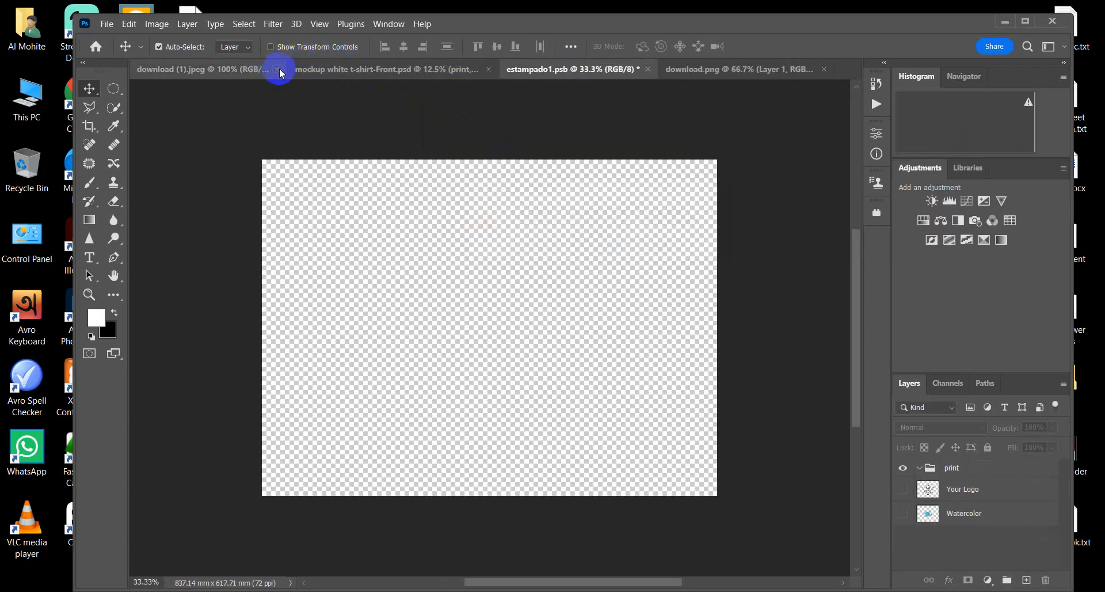
pyautogui.click(279, 70)
pyautogui.click(593, 246)
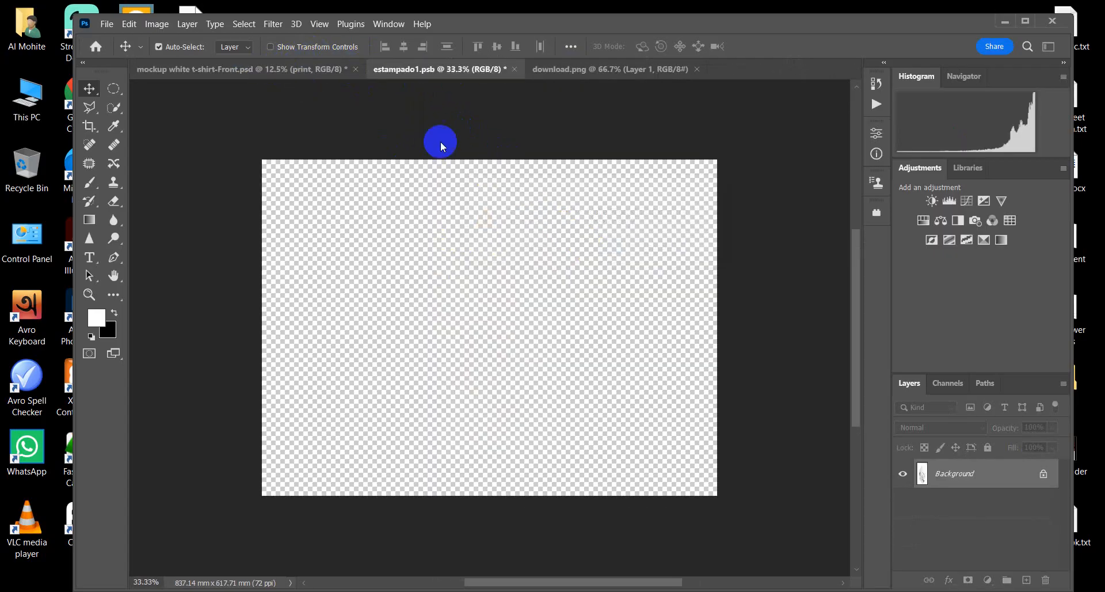
# Step: Bring the "Make Your Move" lettering from download.png into estampado1.psb, placing it at the canvas centre
pyautogui.click(271, 69)
pyautogui.click(395, 69)
pyautogui.click(562, 70)
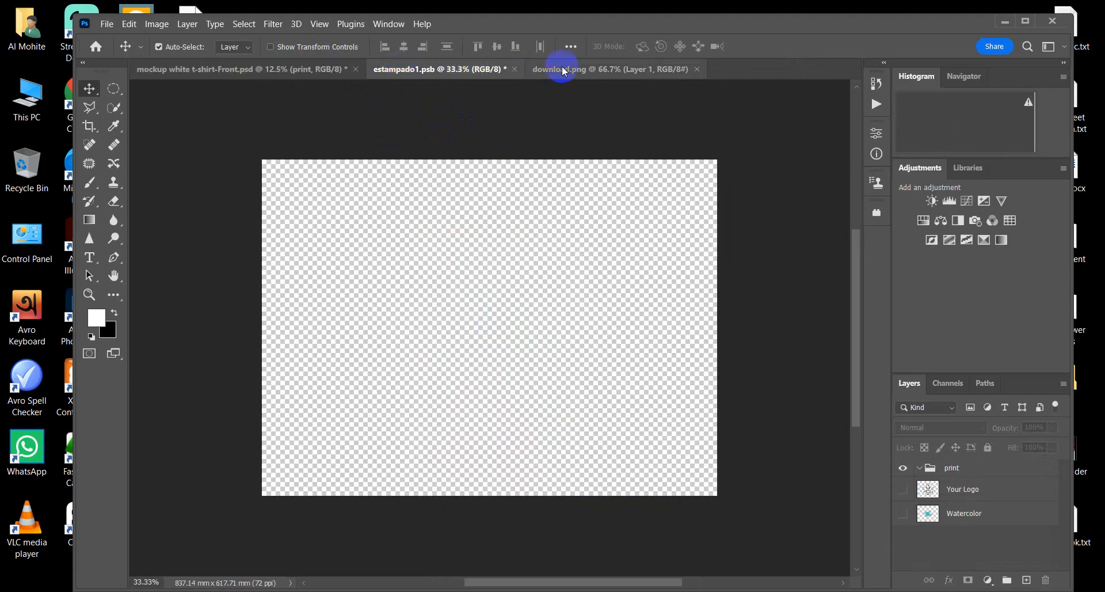
pyautogui.moveTo(469, 236); pyautogui.dragTo(502, 329)
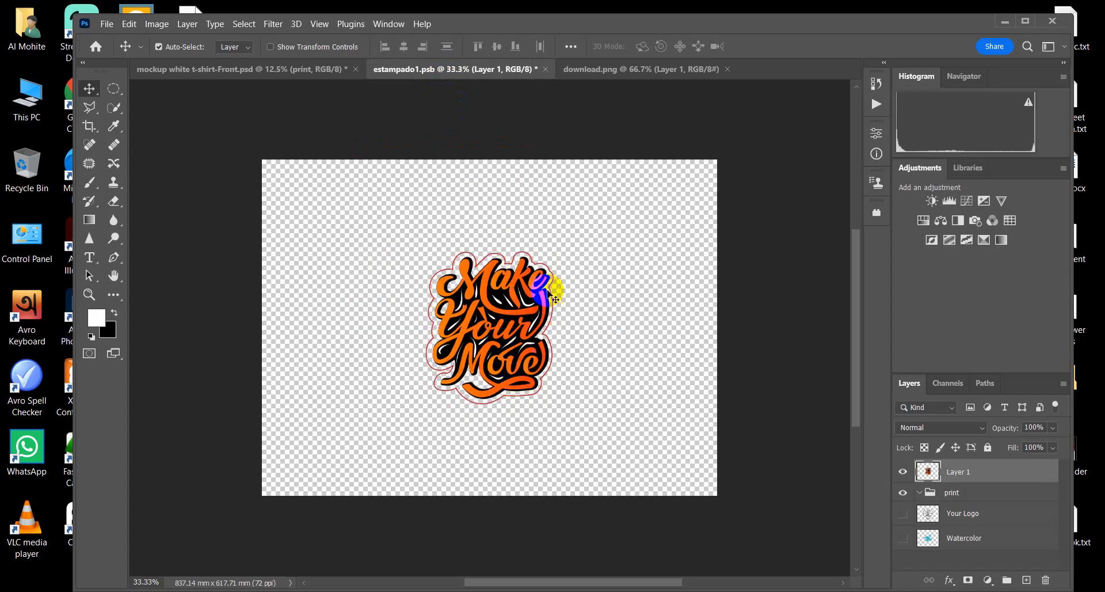
# Step: Scale the lettering up proportionally from its centre to about 153% and save estampado1.psb
pyautogui.hotkey('ctrl', 't')
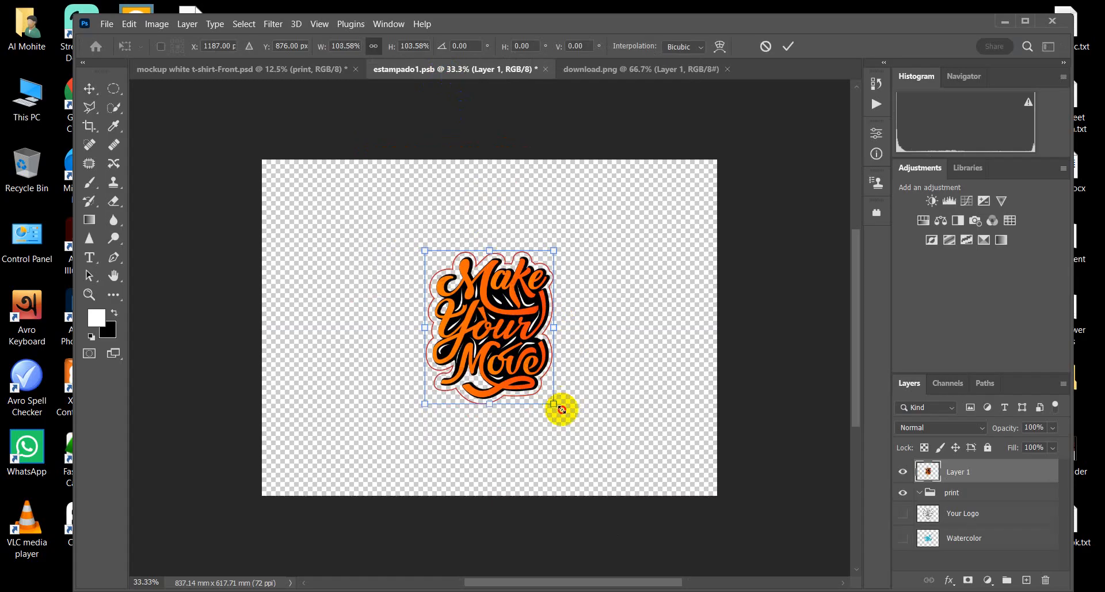
pyautogui.moveTo(562, 410); pyautogui.dragTo(597, 450)
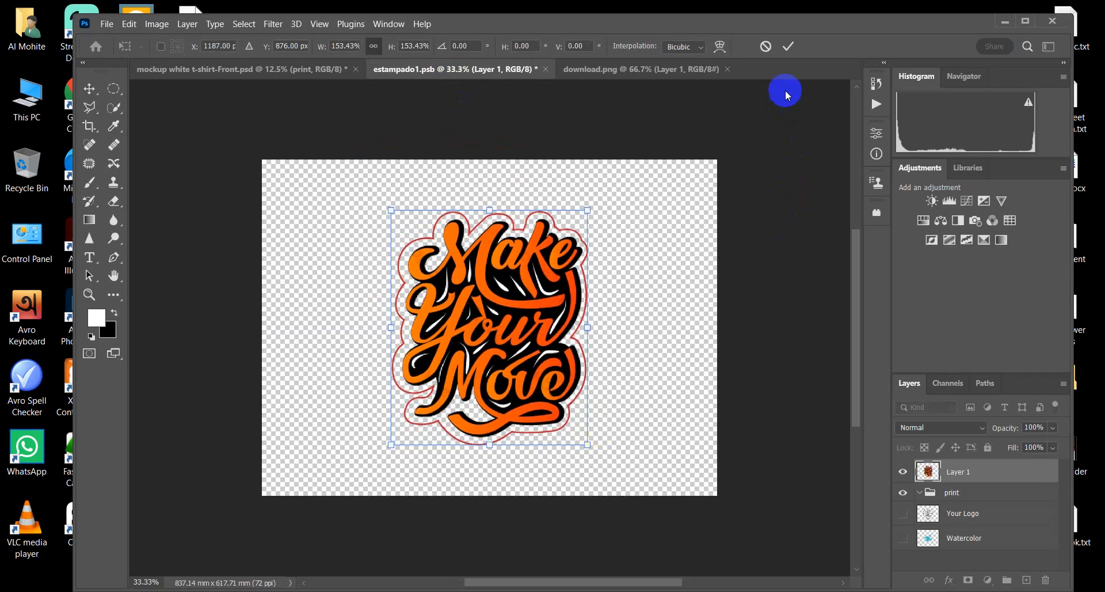
pyautogui.click(788, 46)
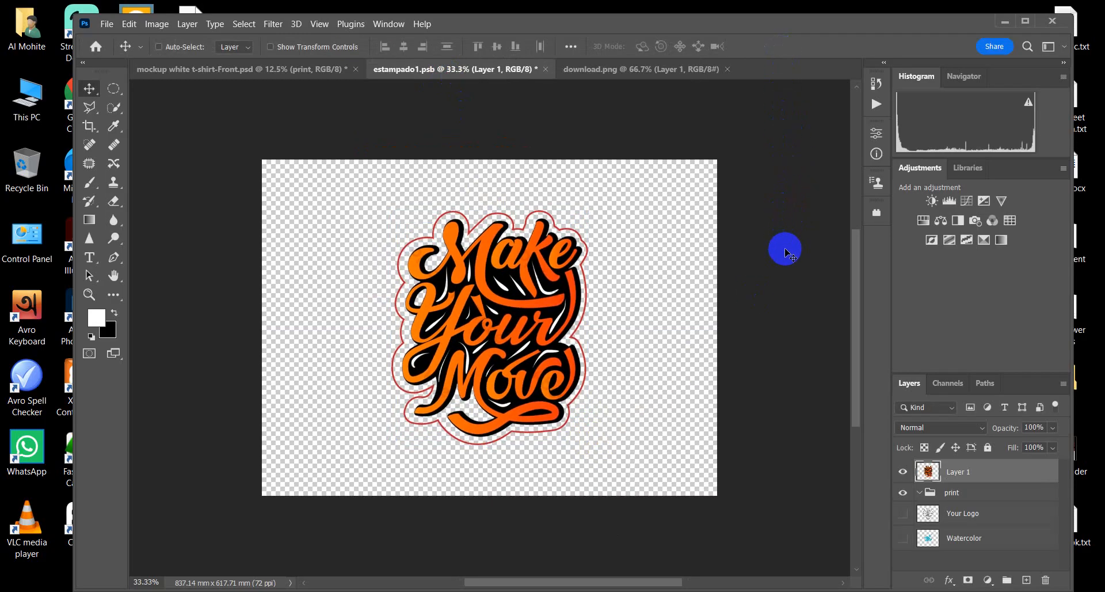
pyautogui.hotkey('ctrl', 's')
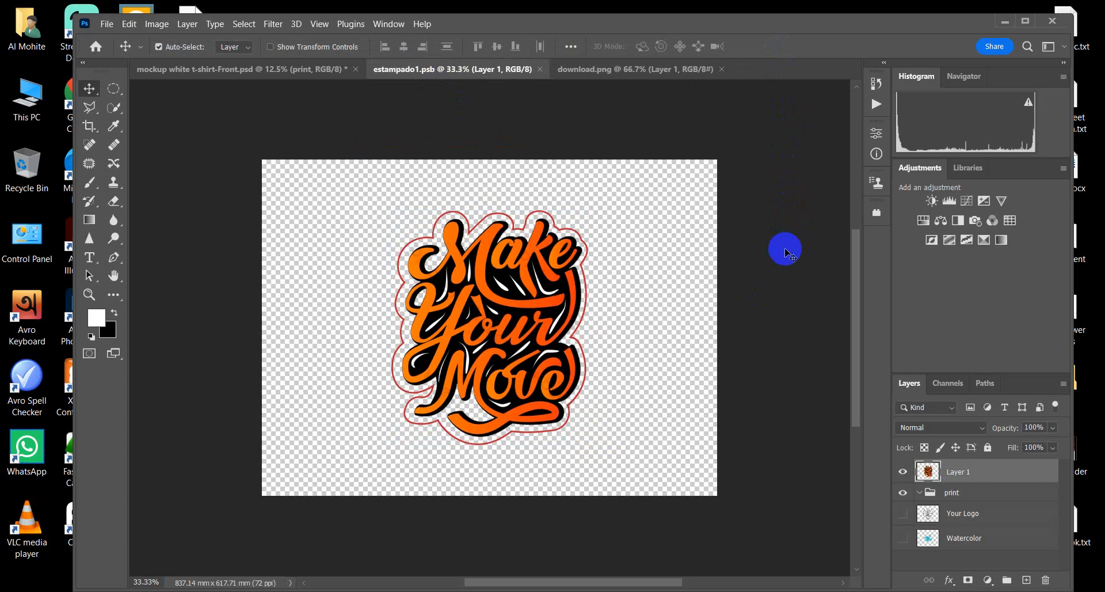
# Step: Check the updated print on the T-shirt mockup, and close the download.png document
pyautogui.click(297, 74)
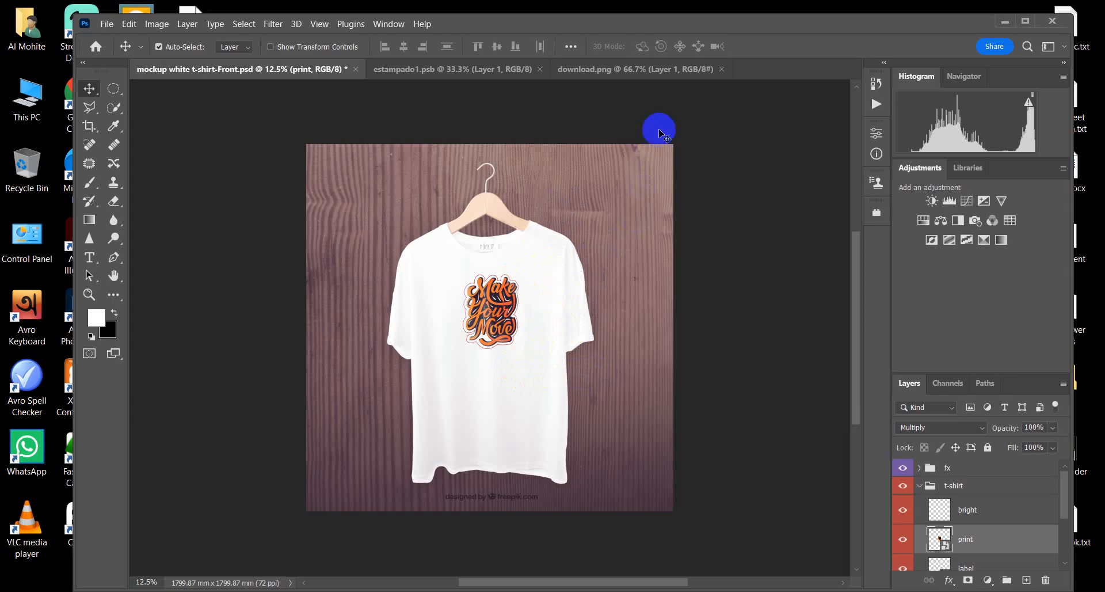
pyautogui.click(646, 68)
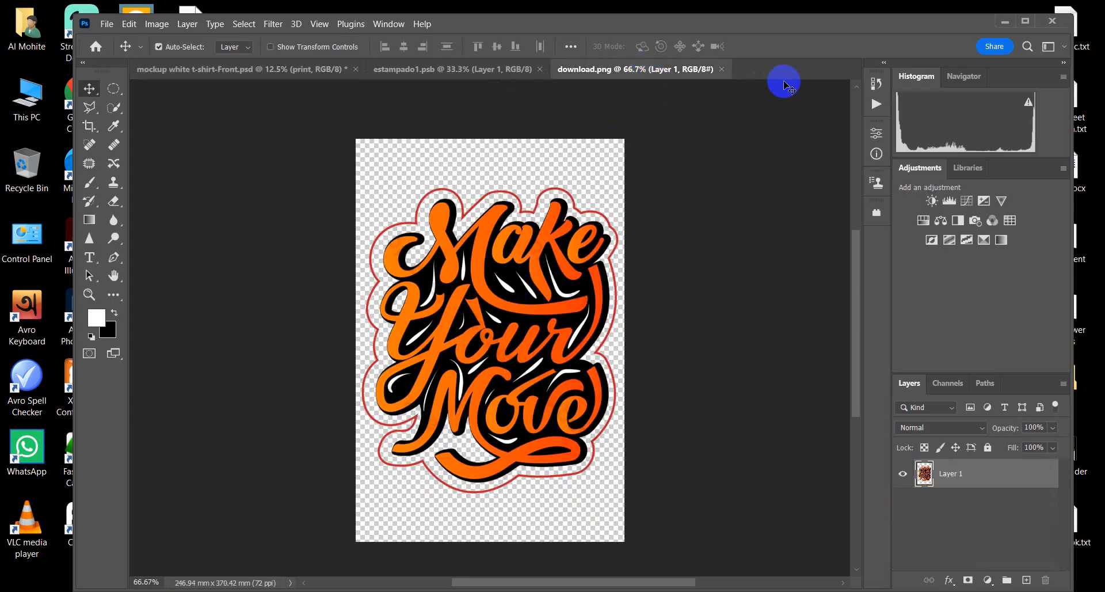
pyautogui.click(723, 70)
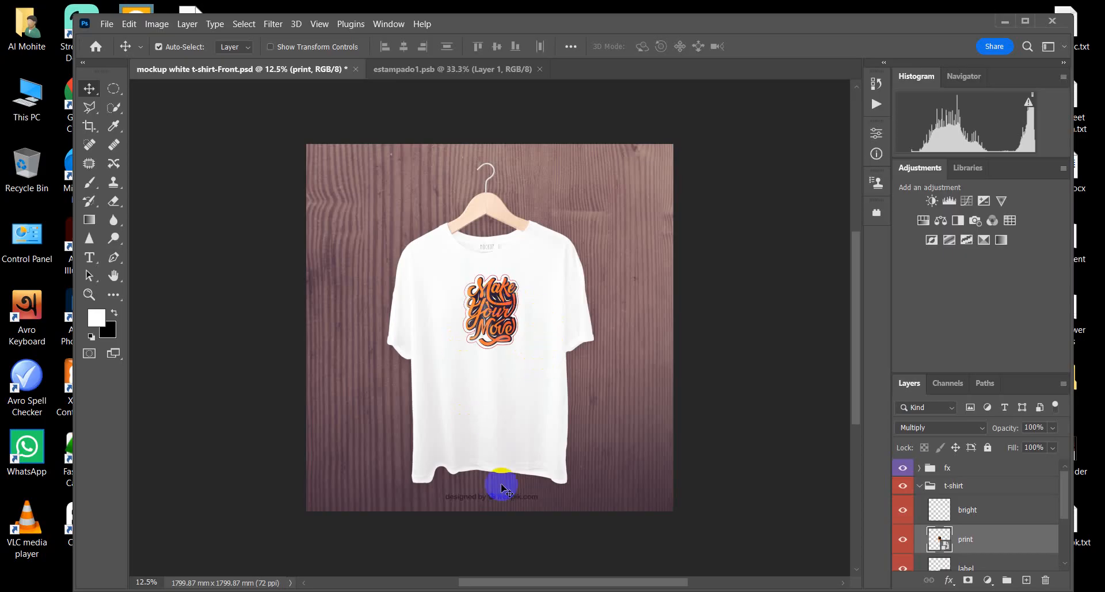
# Step: Scale the mockup's print layer up to about 116% width and 124% height, and move it lower on the T-shirt's chest
pyautogui.moveTo(440, 590)
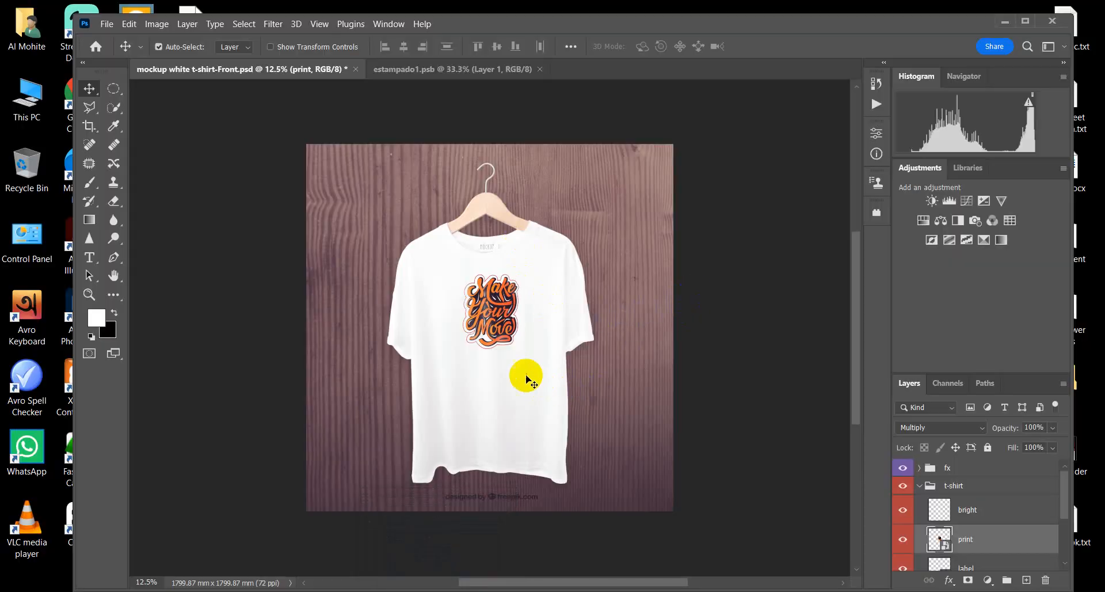
pyautogui.click(529, 380)
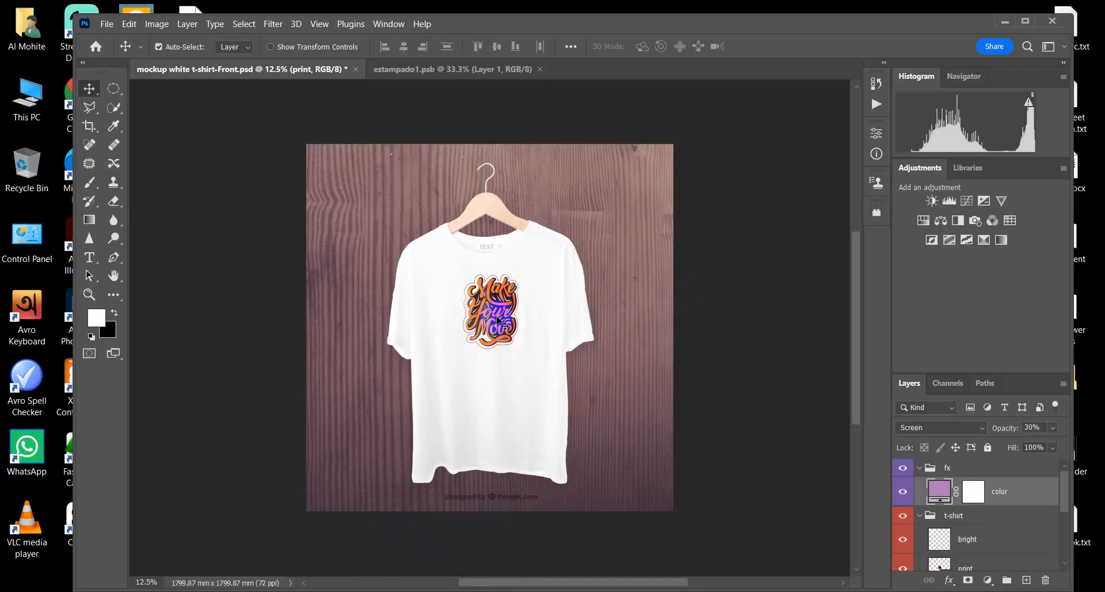
pyautogui.hotkey('ctrl', '+')
pyautogui.scroll(-1, 981, 546)
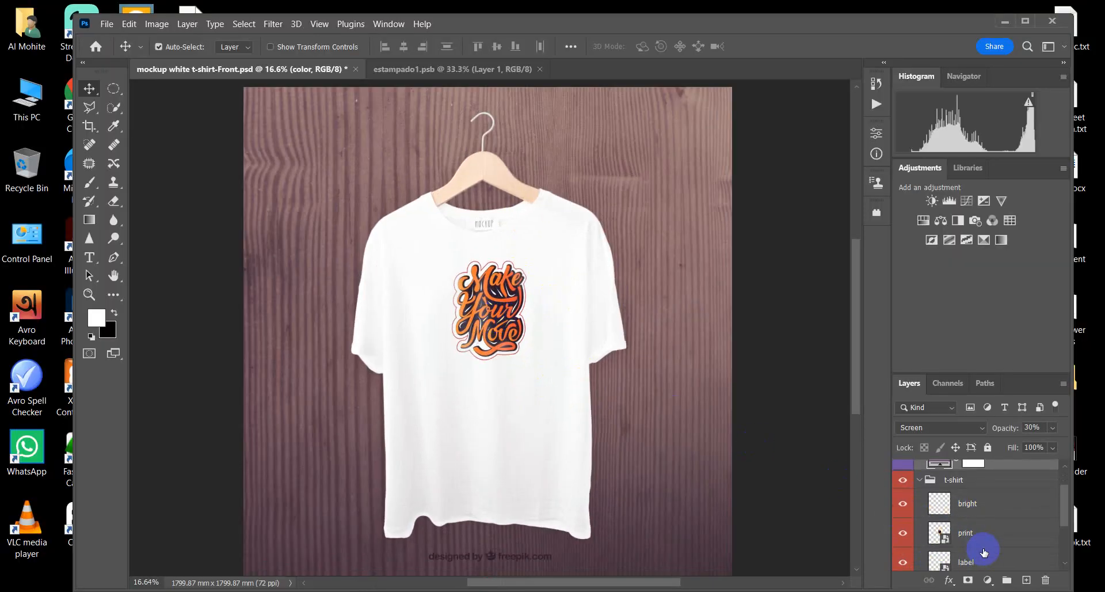
pyautogui.click(969, 532)
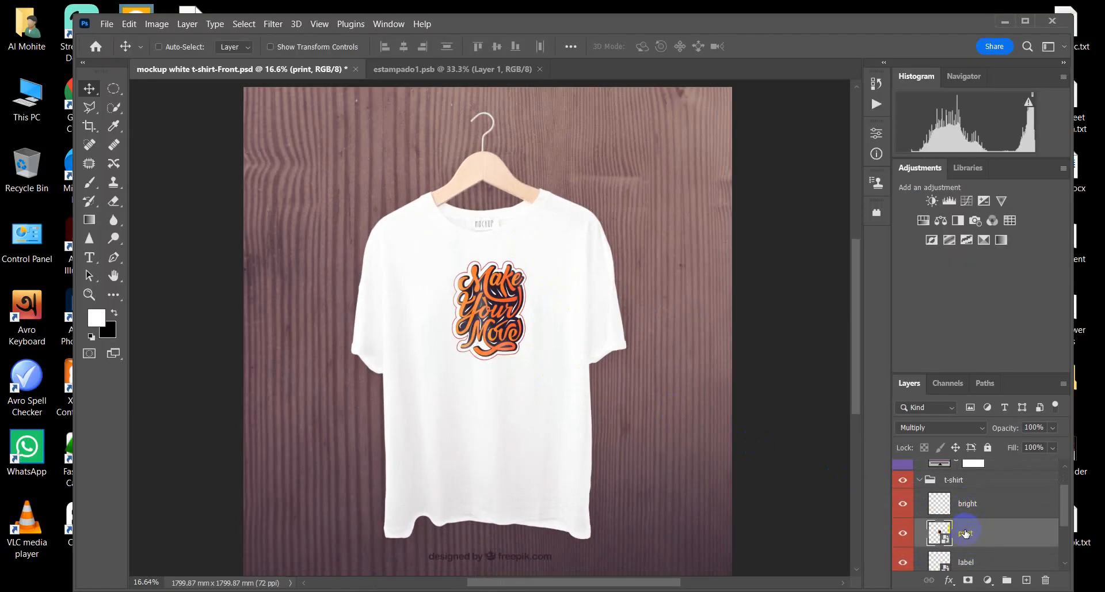
pyautogui.hotkey('ctrl', 't')
pyautogui.moveTo(579, 389); pyautogui.dragTo(637, 434)
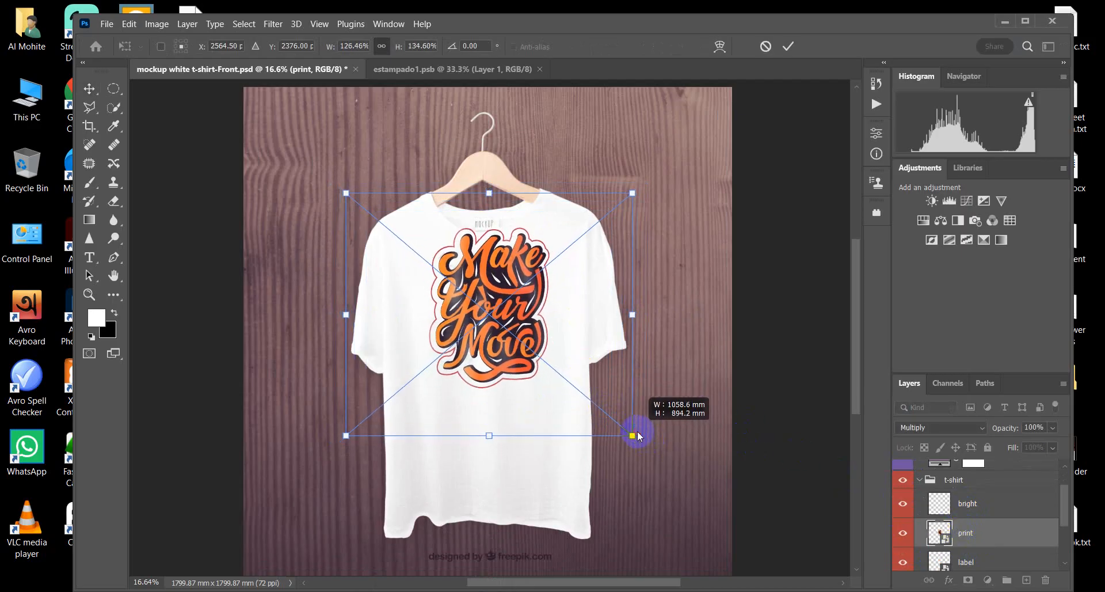
pyautogui.moveTo(513, 290); pyautogui.dragTo(512, 330)
pyautogui.moveTo(636, 469); pyautogui.dragTo(625, 460)
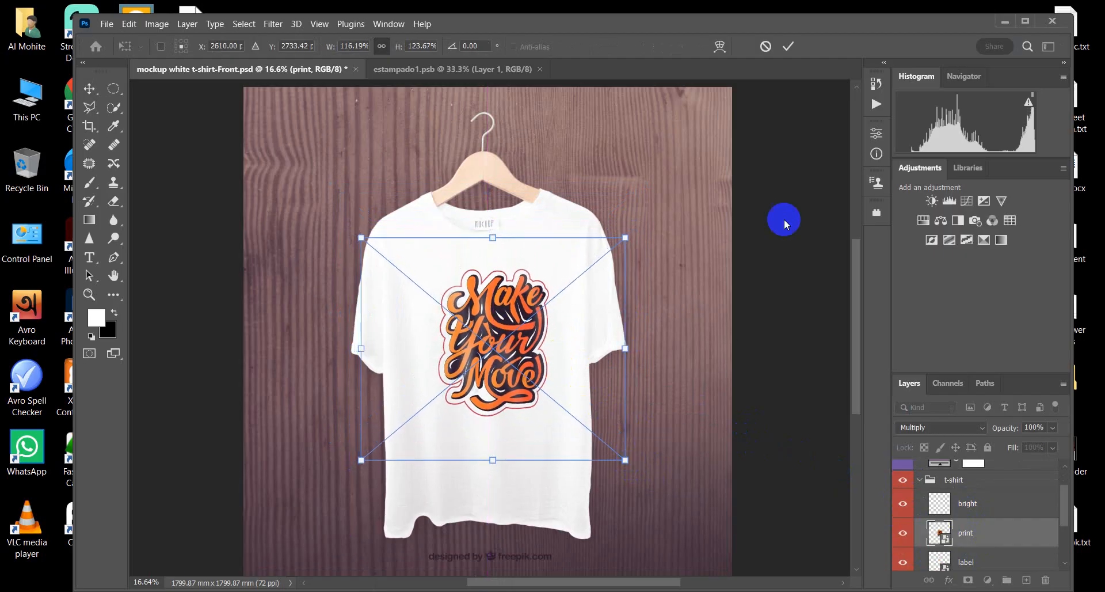
pyautogui.click(788, 46)
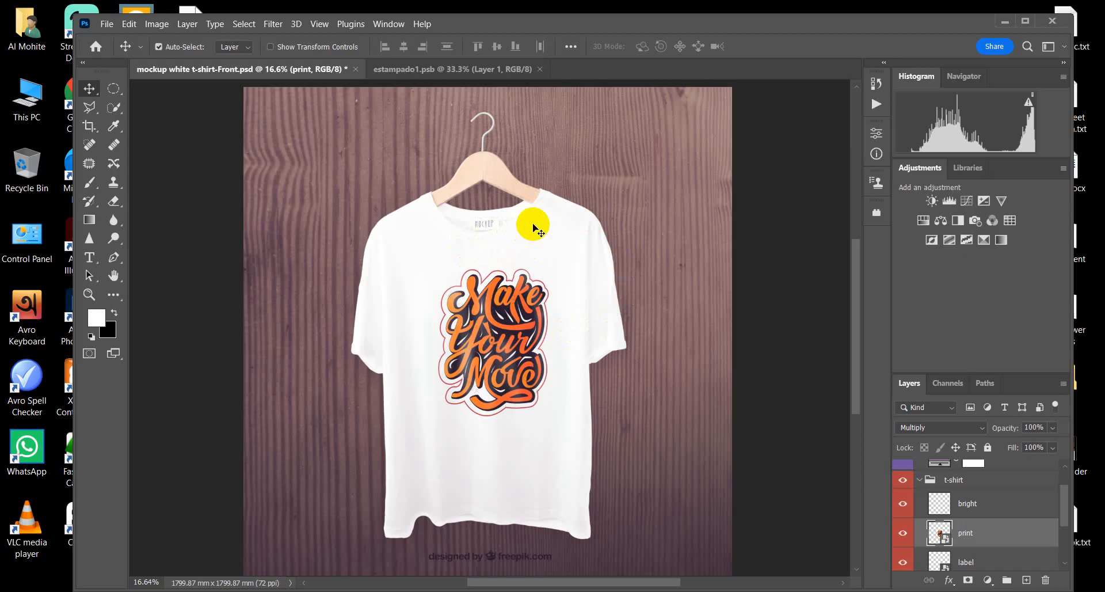
# Step: Examine the enlarged "Make Your Move" print on the T-shirt, both close up and within the whole mockup
pyautogui.click(514, 325)
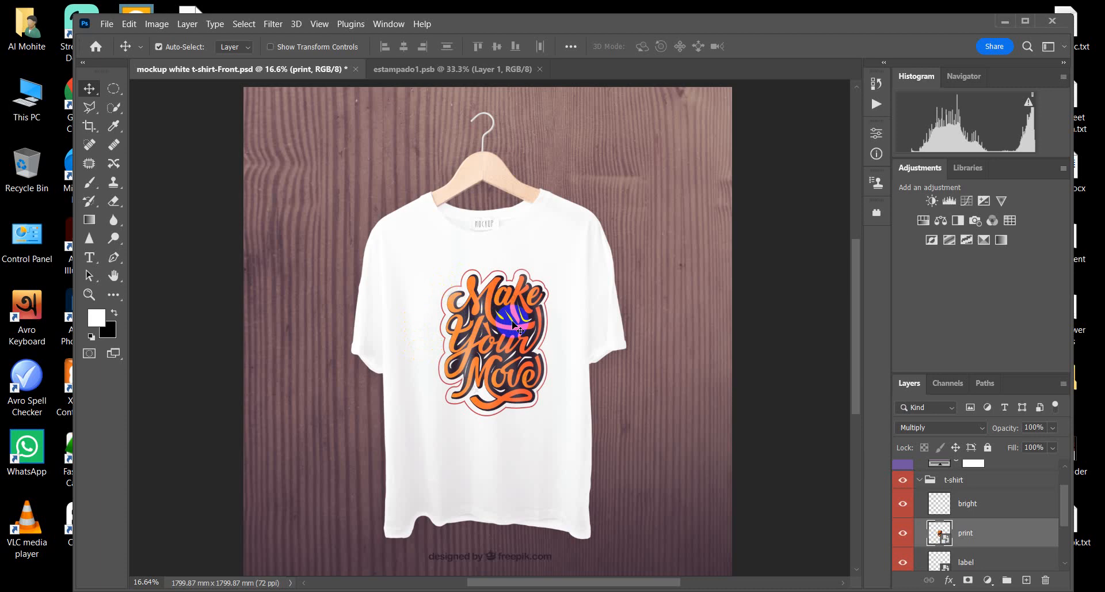
pyautogui.scroll(-2, 518, 397)
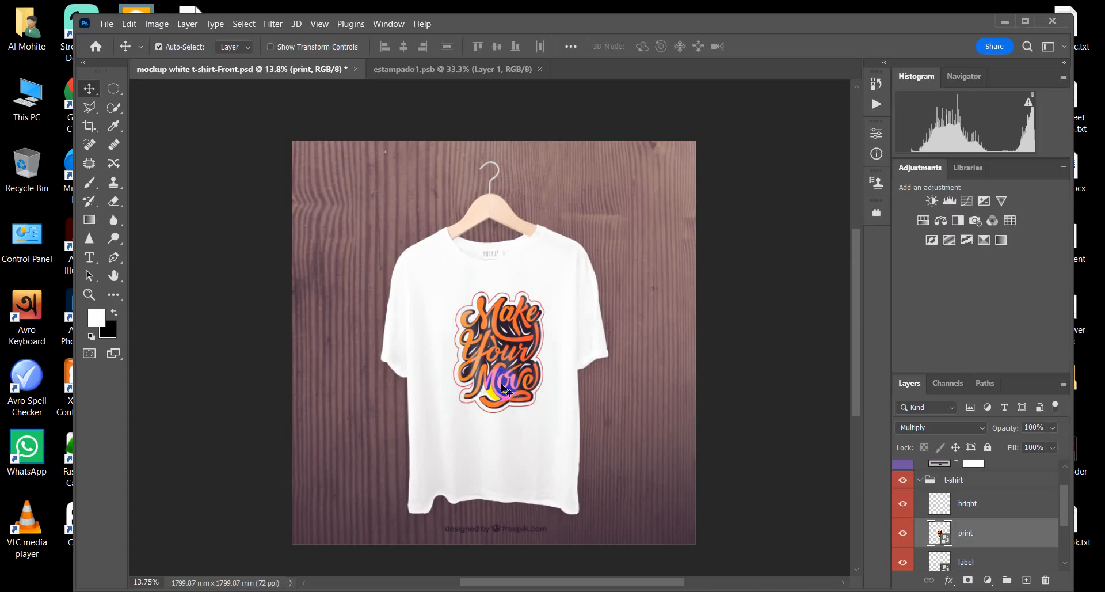
pyautogui.scroll(8, 496, 356)
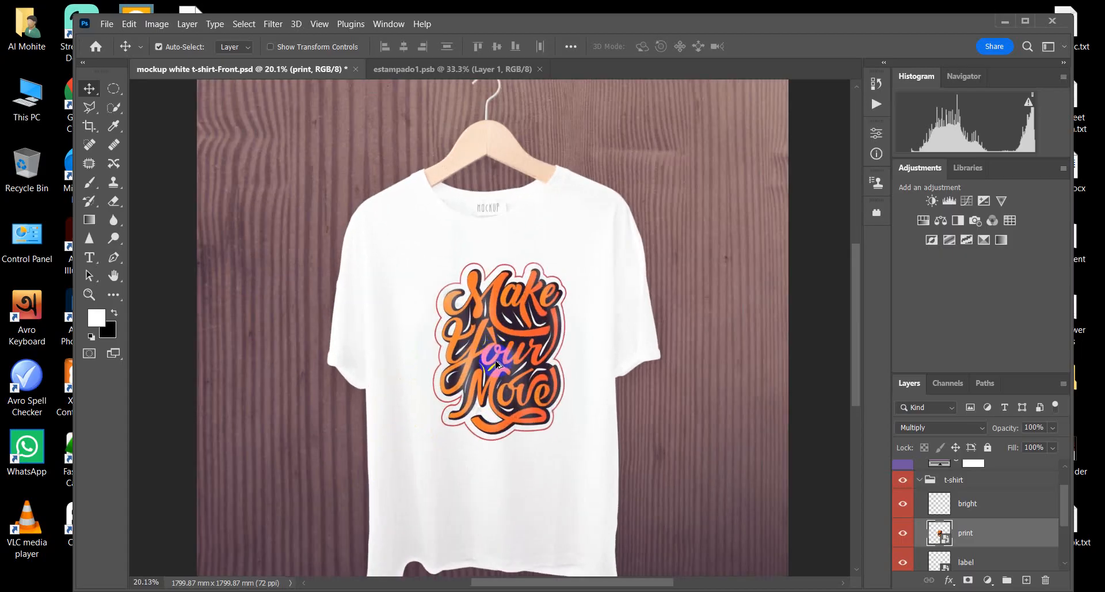
pyautogui.scroll(-4, 555, 336)
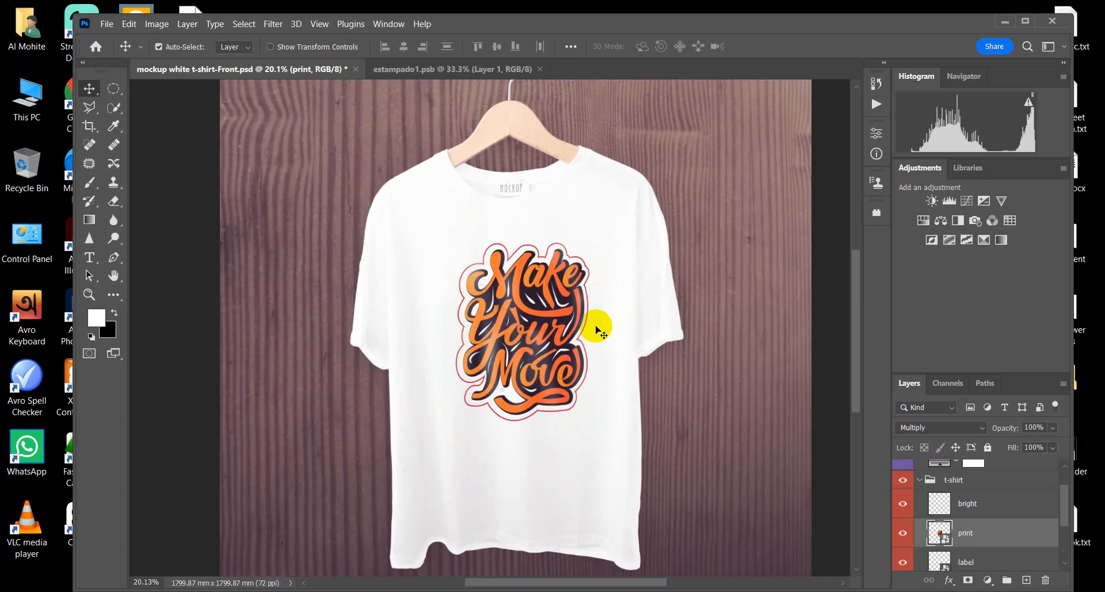
pyautogui.scroll(1, 547, 377)
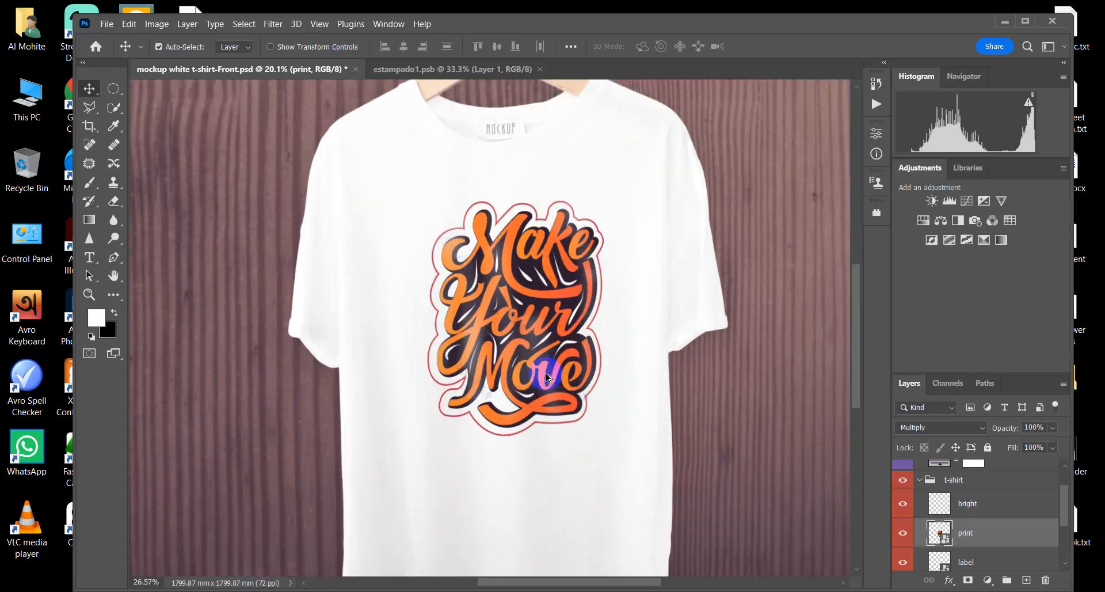
pyautogui.scroll(1, 546, 377)
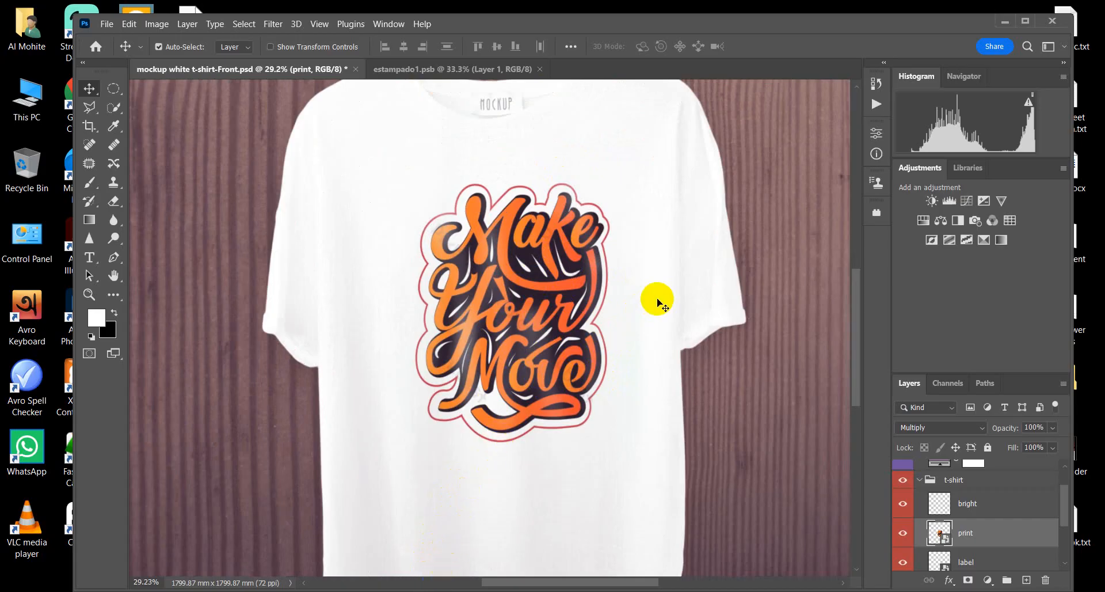
pyautogui.scroll(-2, 635, 348)
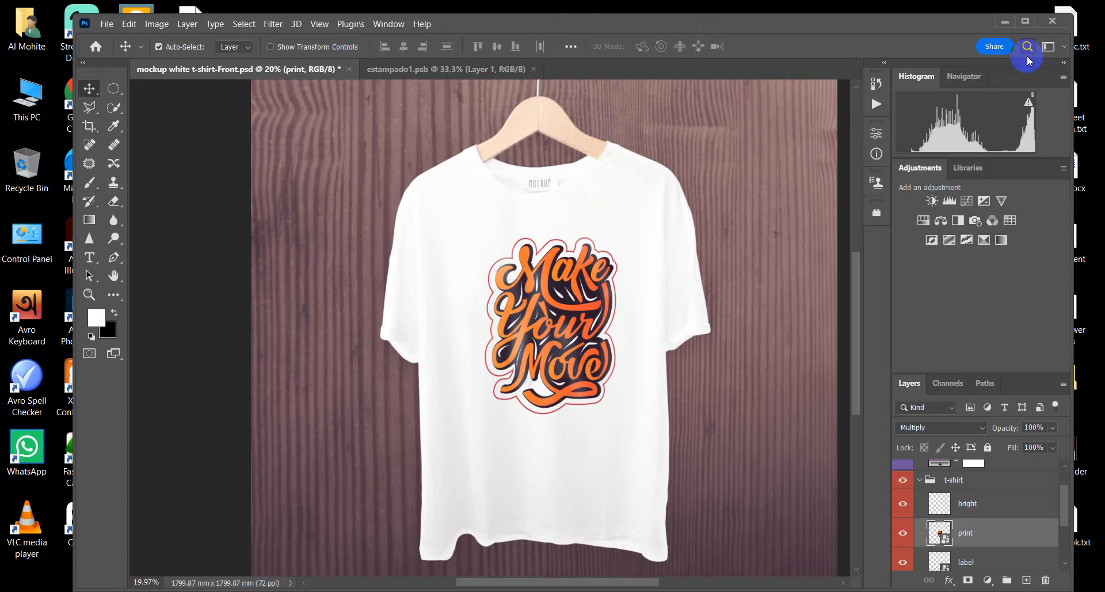
# Step: Close mockup white t-shirt-Front.psd without saving its changes, and close estampado1.psb
pyautogui.click(348, 69)
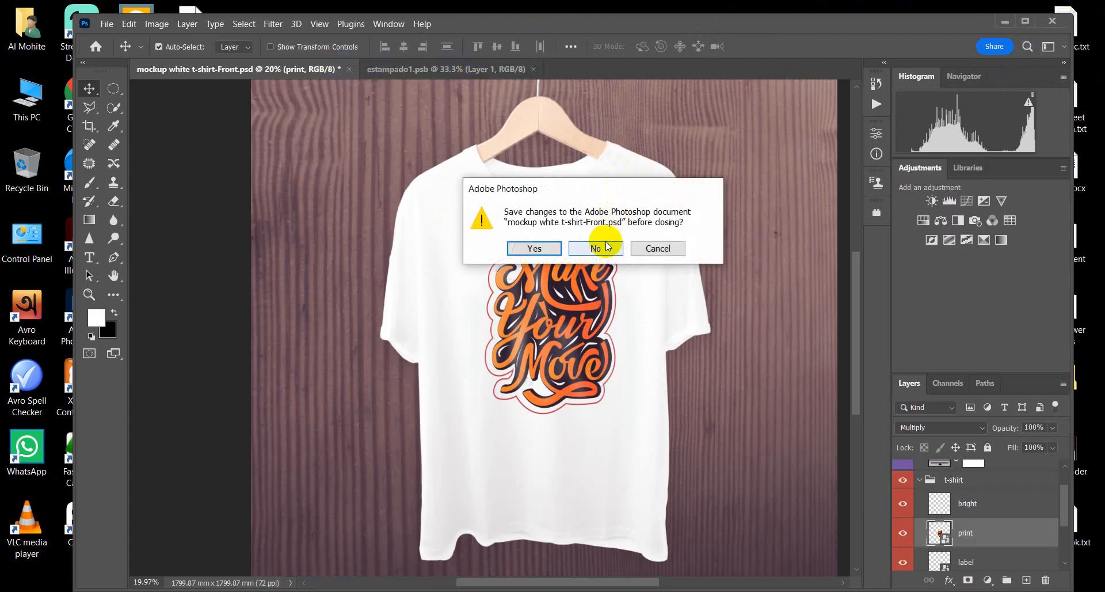
pyautogui.click(606, 246)
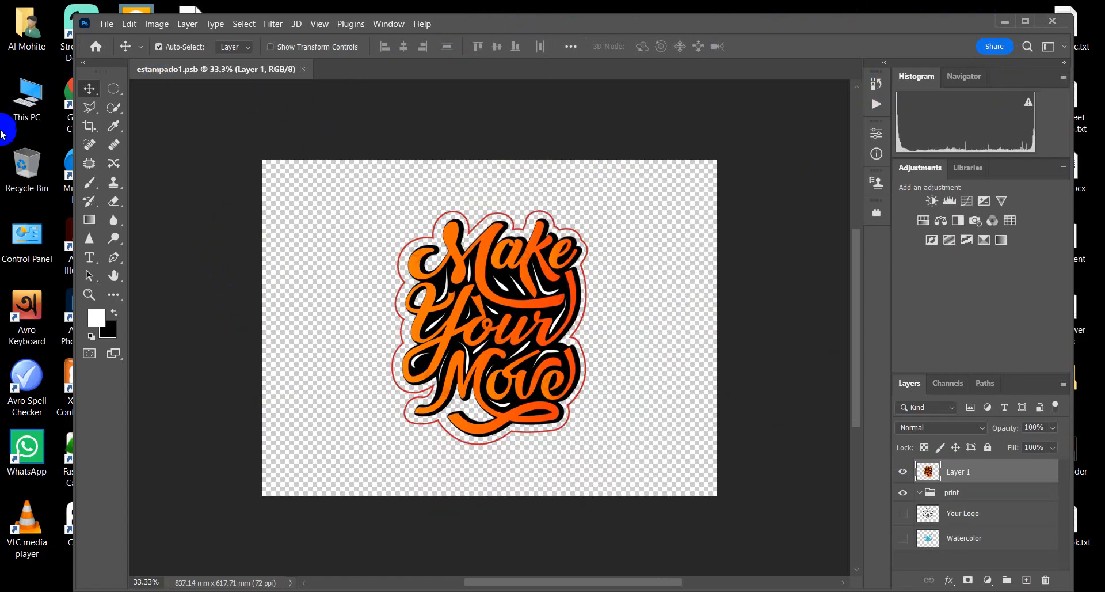
pyautogui.click(305, 70)
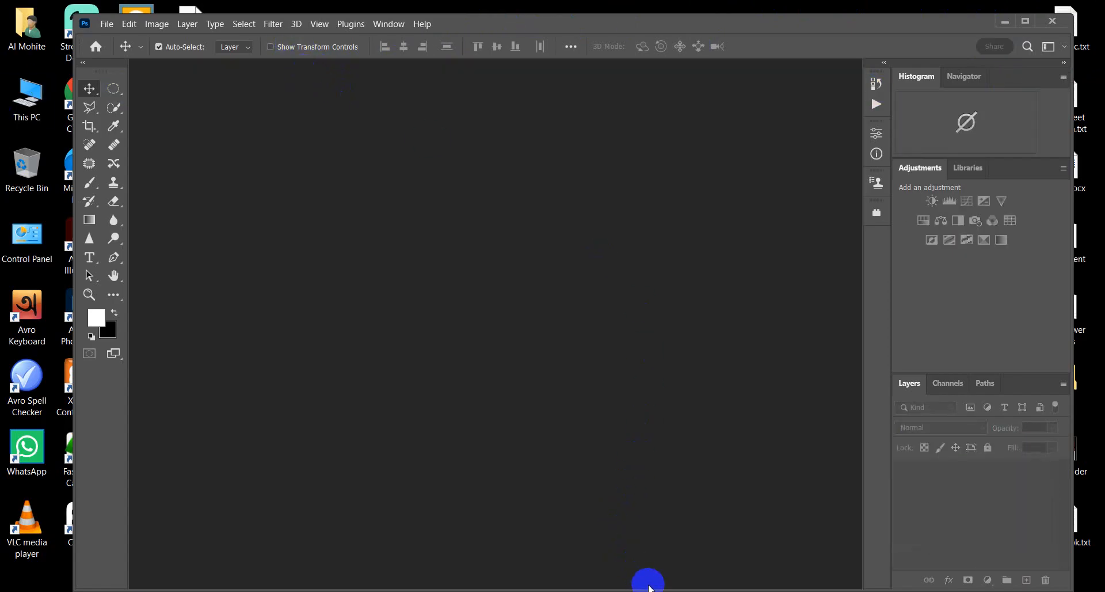